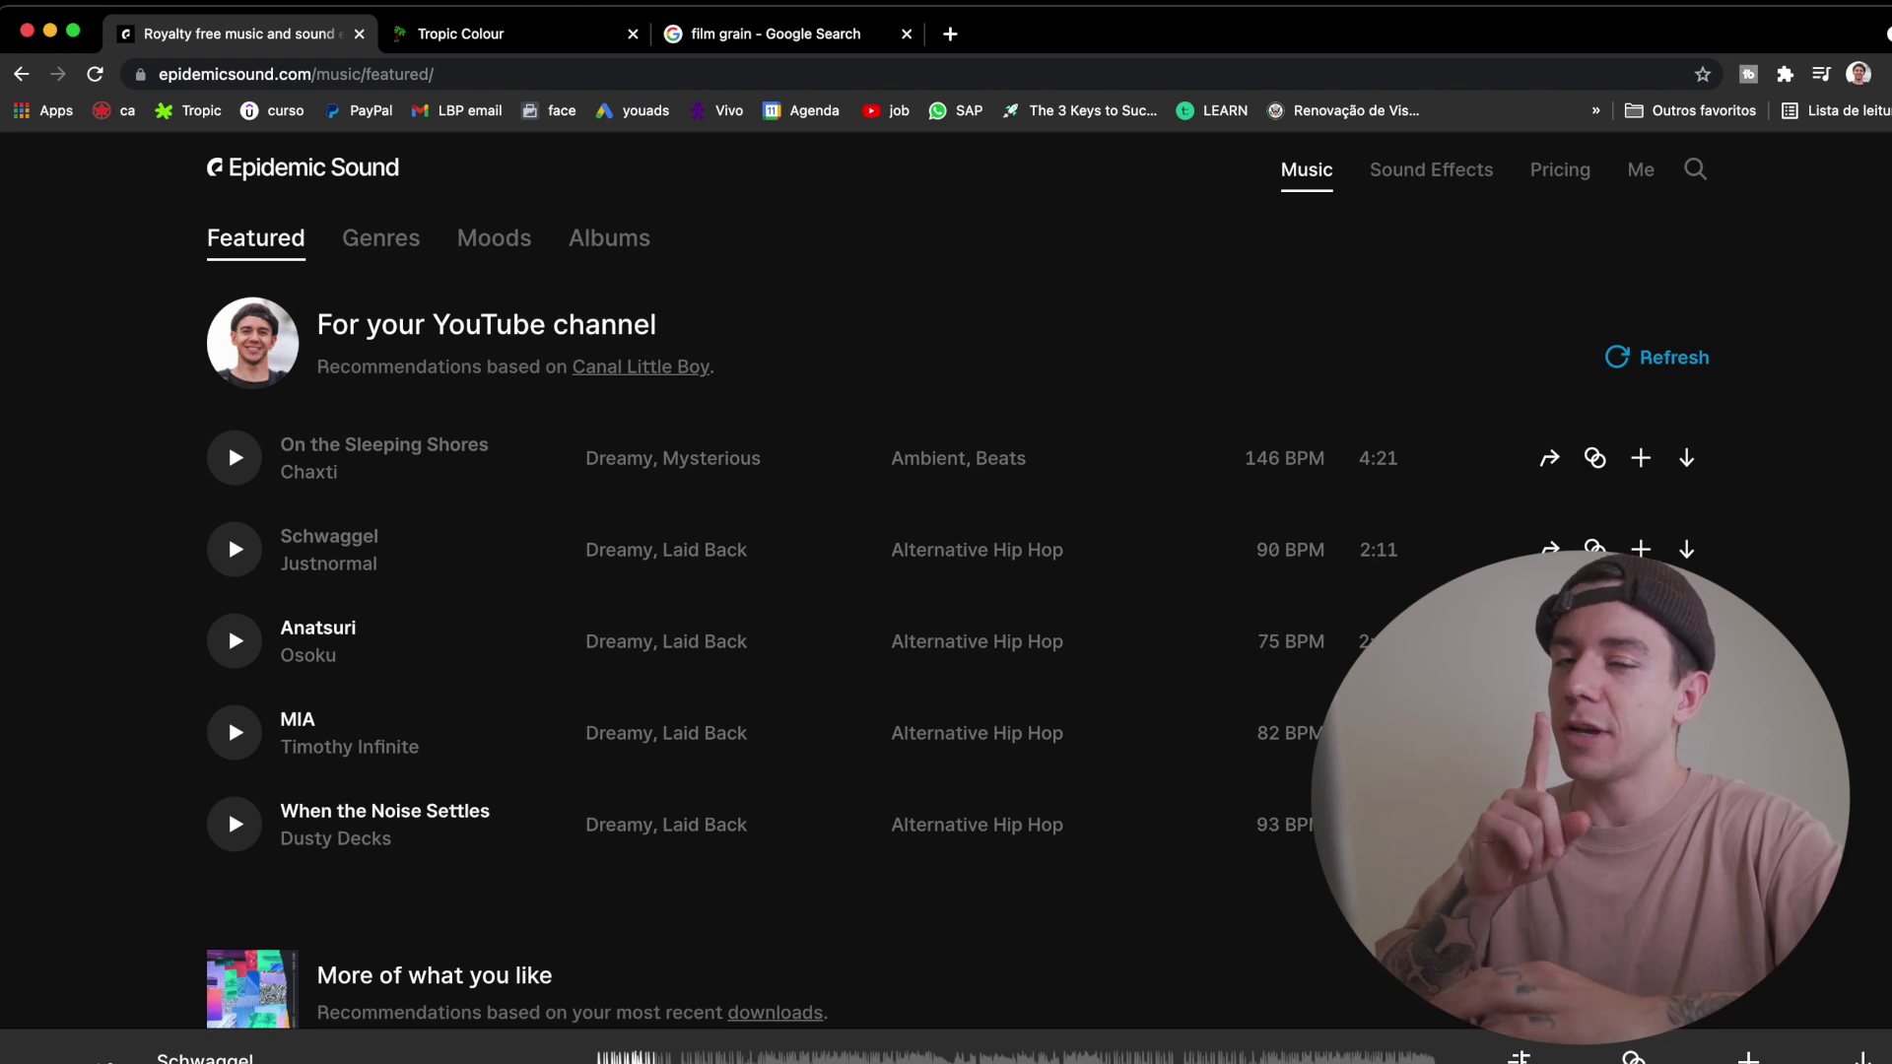
In Final Cut Pro, play the ES_Schwaggel track and trim about 21 seconds of its quiet intro from the start
{"action": "key", "text": "space"}
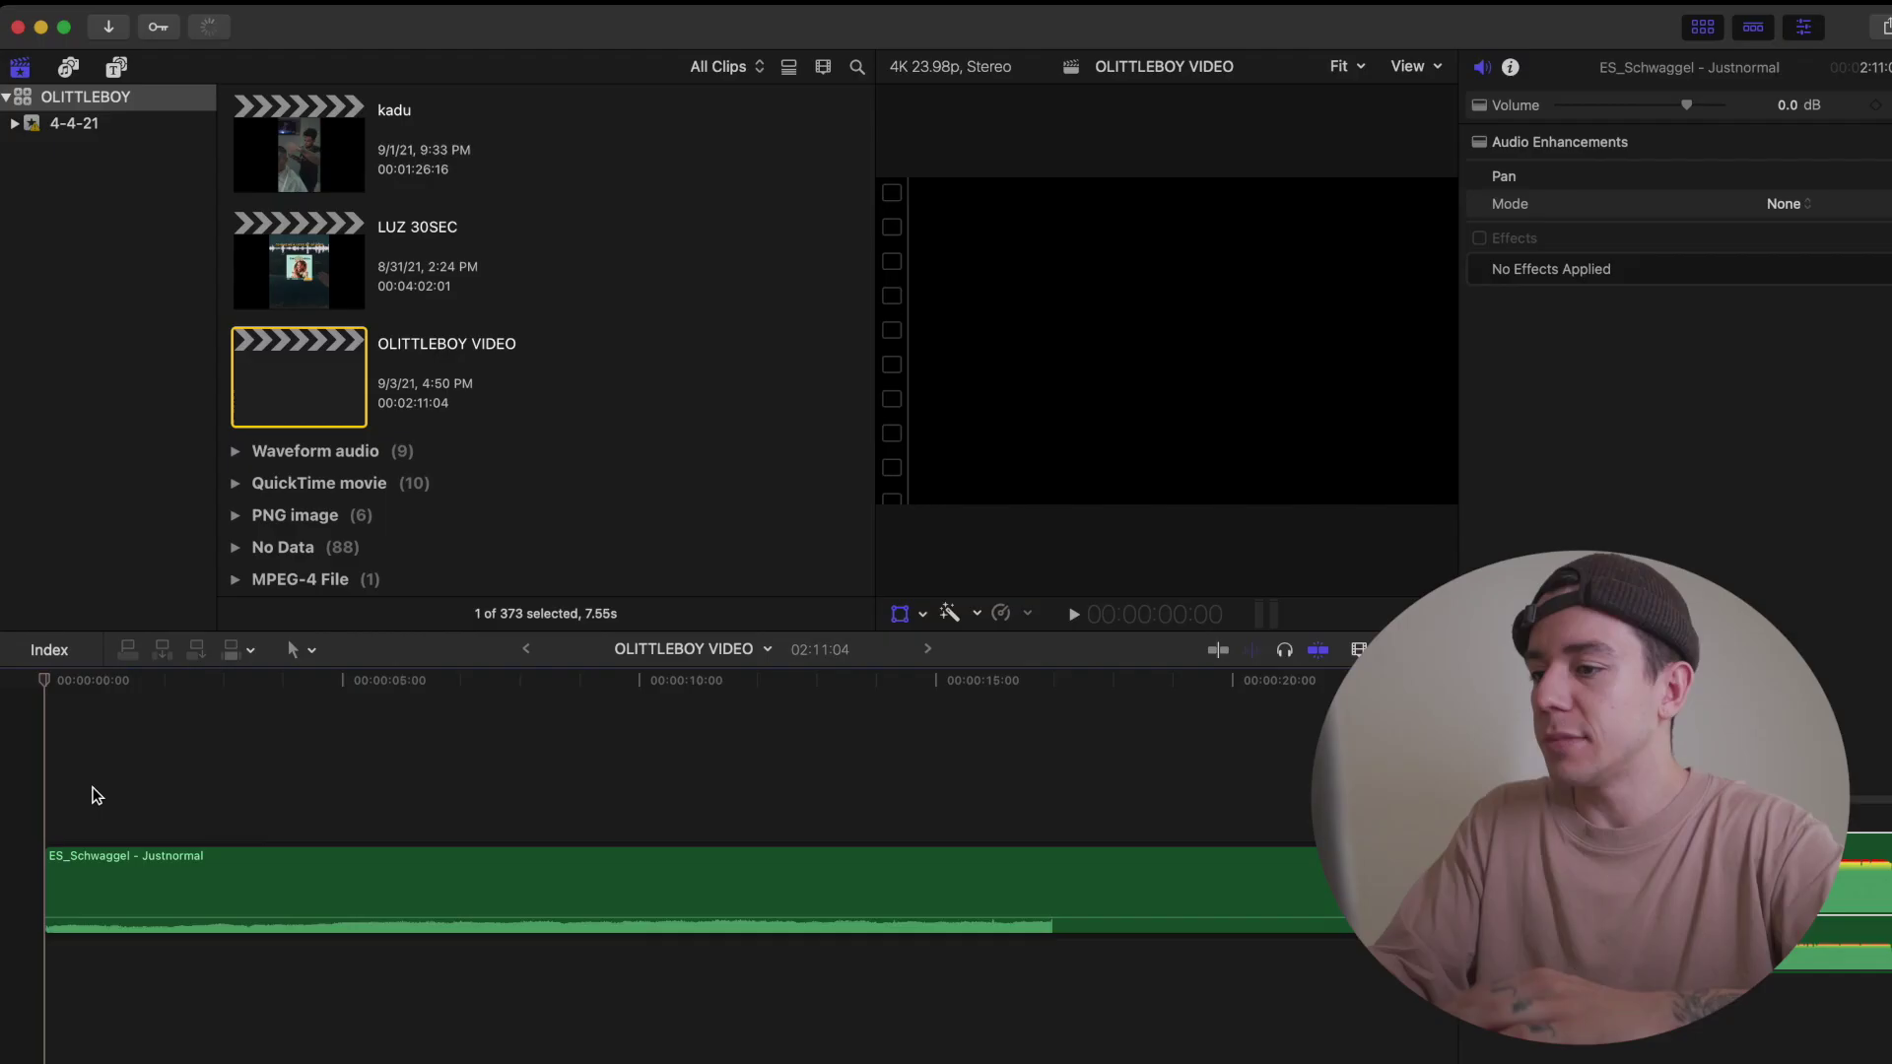
{"action": "left_click", "coordinate": [434, 814]}
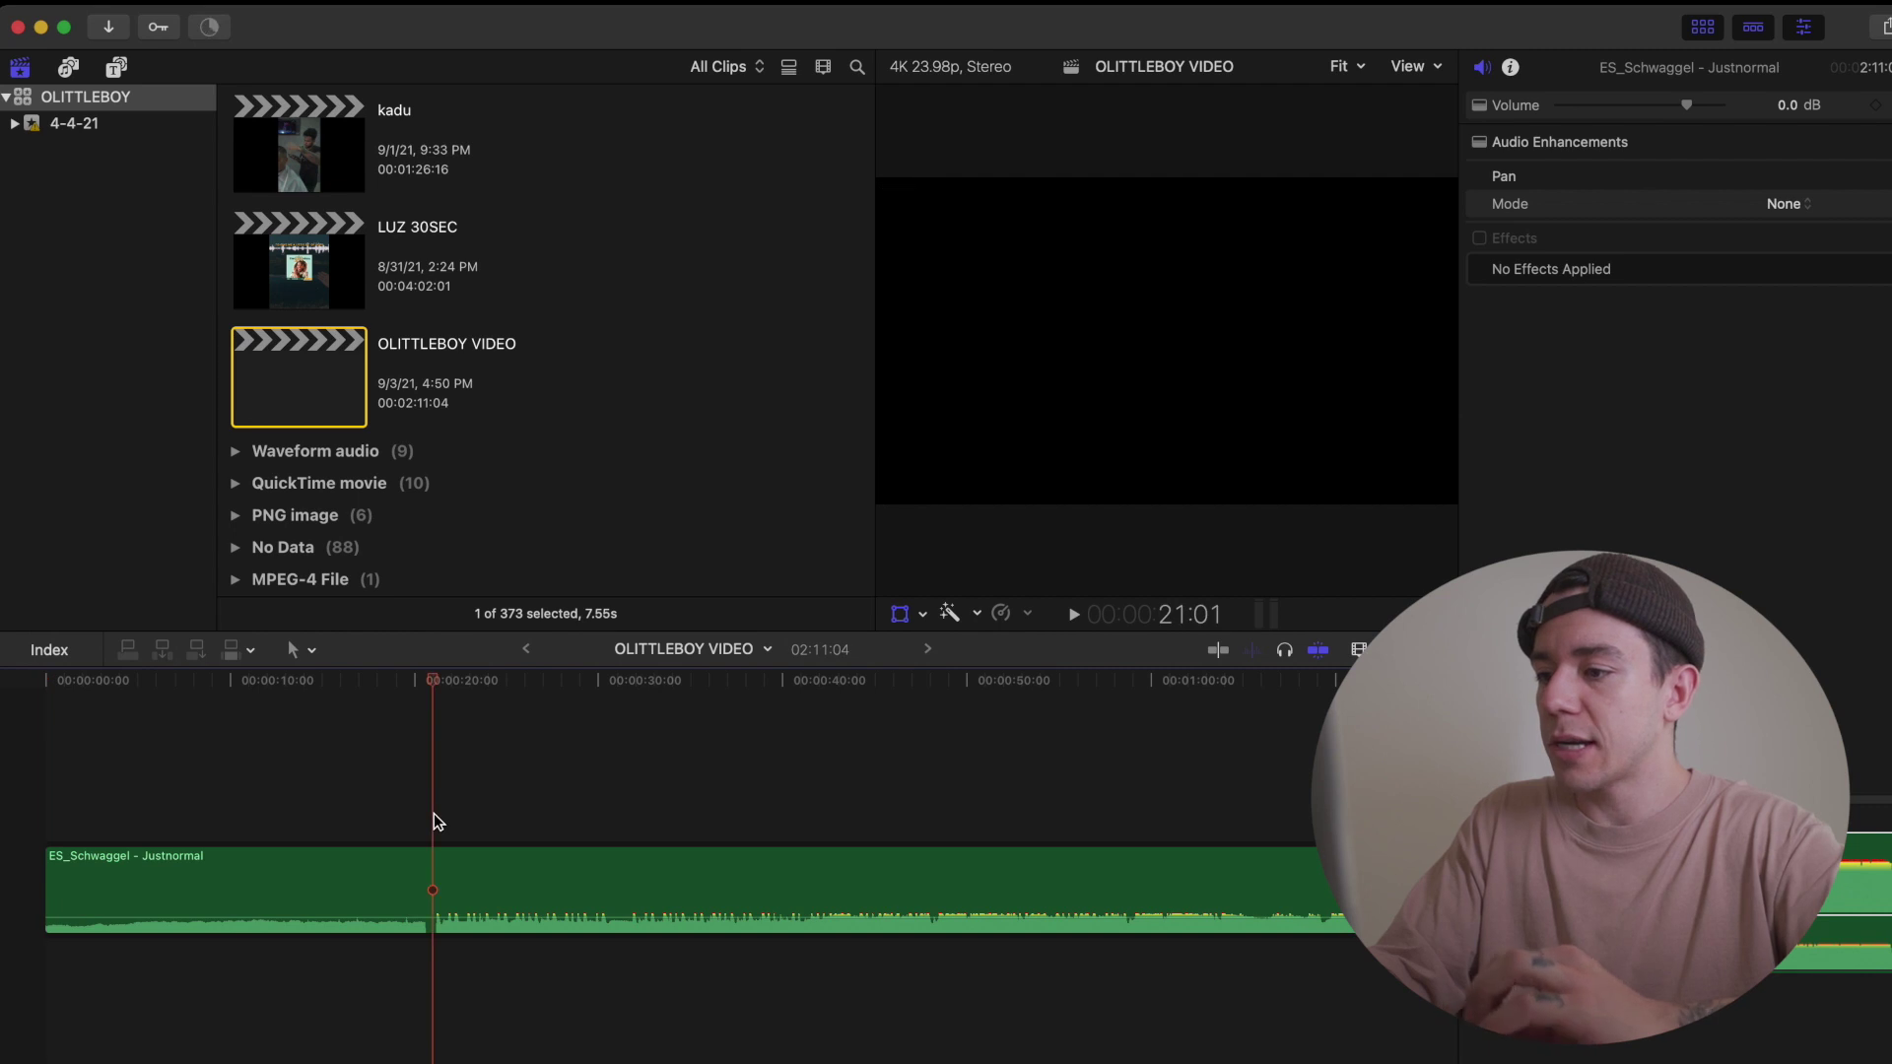
{"action": "key", "text": "space"}
{"action": "left_click_drag", "start_coordinate": [54, 878], "coordinate": [440, 886]}
Play the trimmed music from the start and split the clip at about 5:05
{"action": "key", "text": "space"}
{"action": "key", "text": "super+equal"}
{"action": "key", "text": "super+equal"}
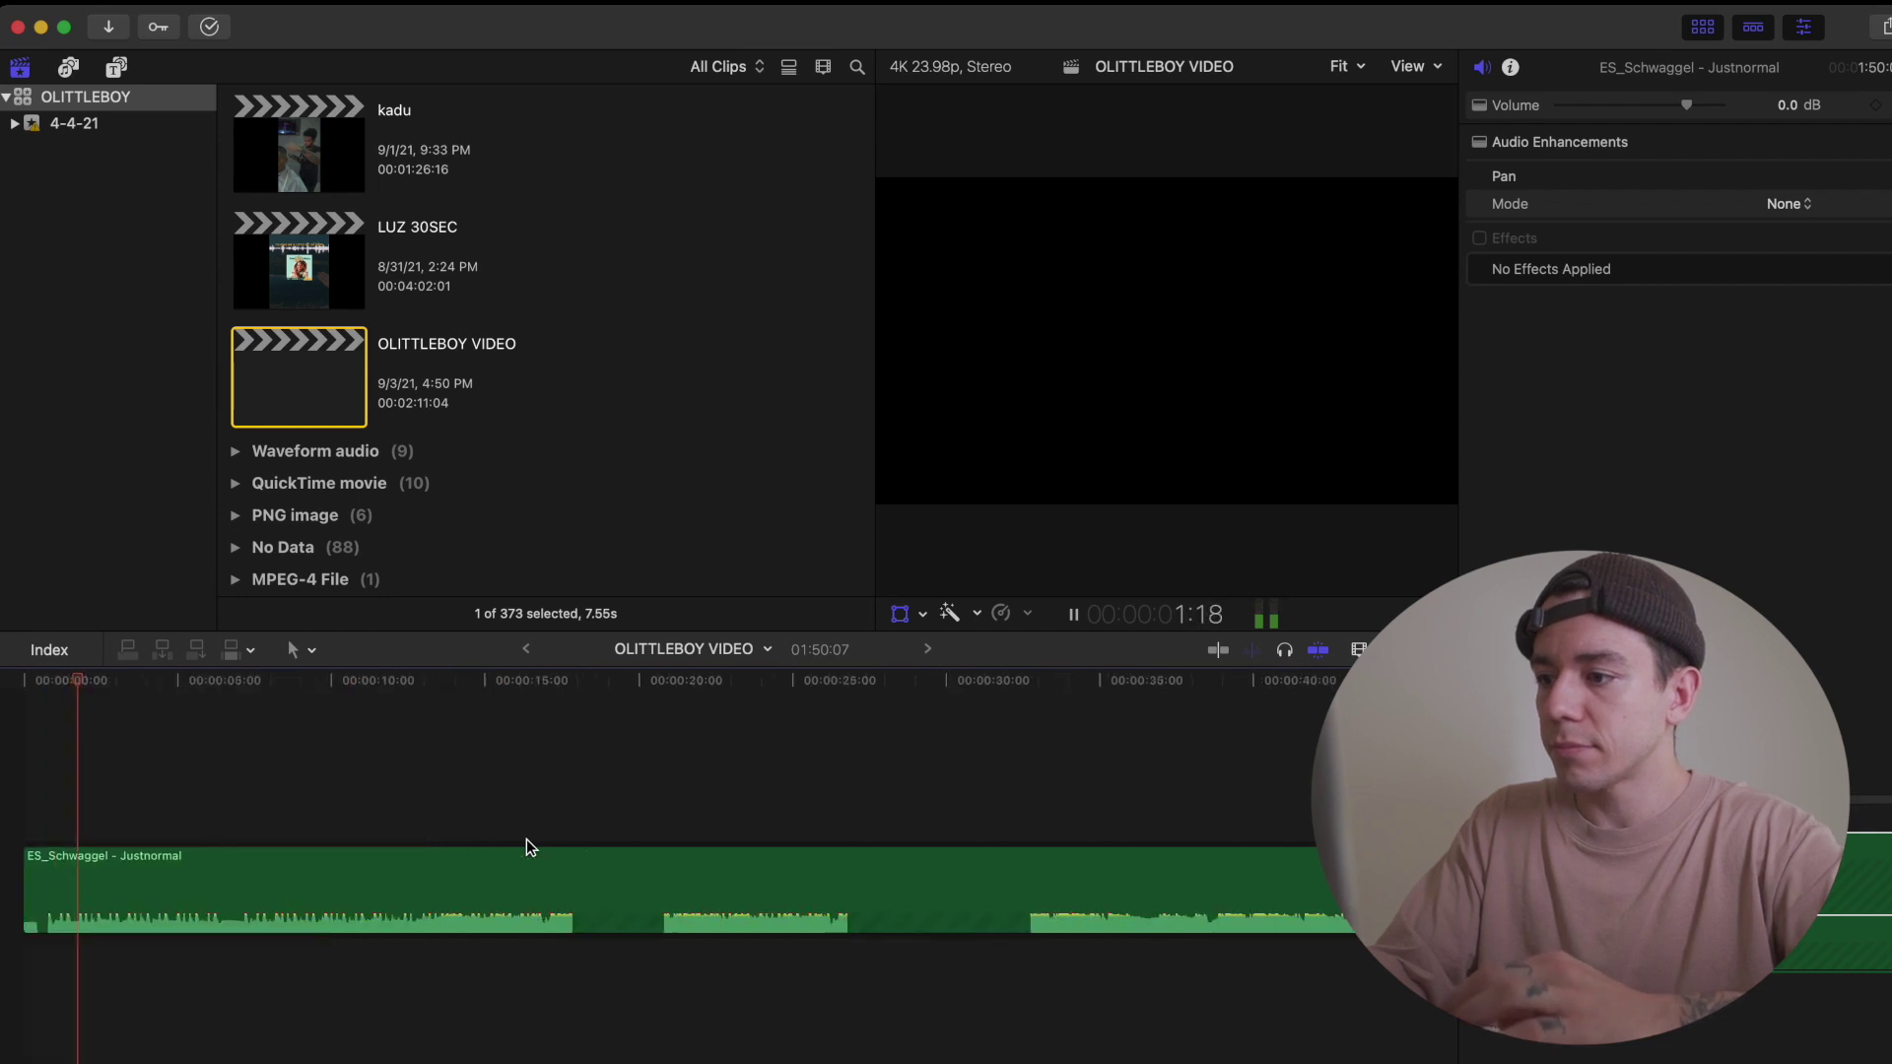
{"action": "key", "text": "super+minus"}
{"action": "key", "text": "super+minus"}
{"action": "key", "text": "super+equal"}
{"action": "key", "text": "super+equal"}
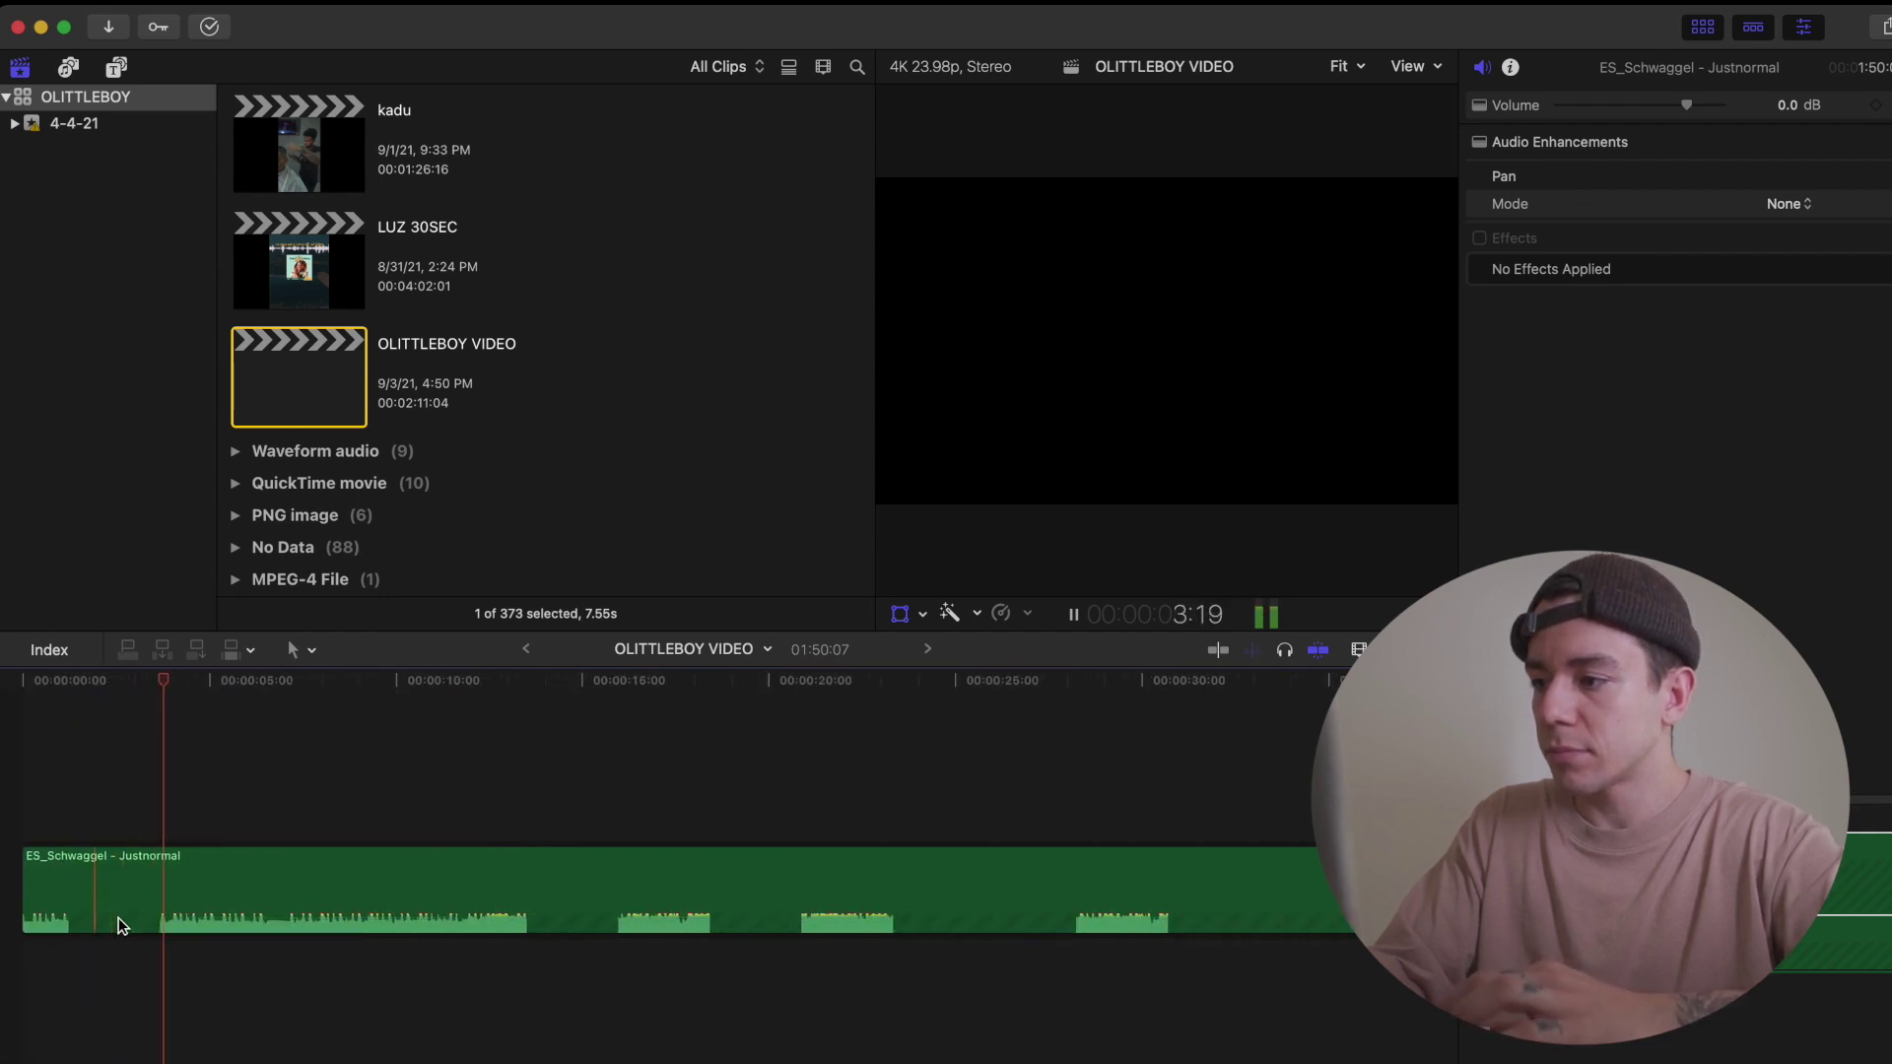
{"action": "key", "text": "space"}
{"action": "left_click", "coordinate": [219, 887]}
{"action": "key", "text": "super+b"}
Trim about half a second off the start of the second music section and delete the section before it
{"action": "left_click", "coordinate": [380, 816]}
{"action": "key", "text": "space"}
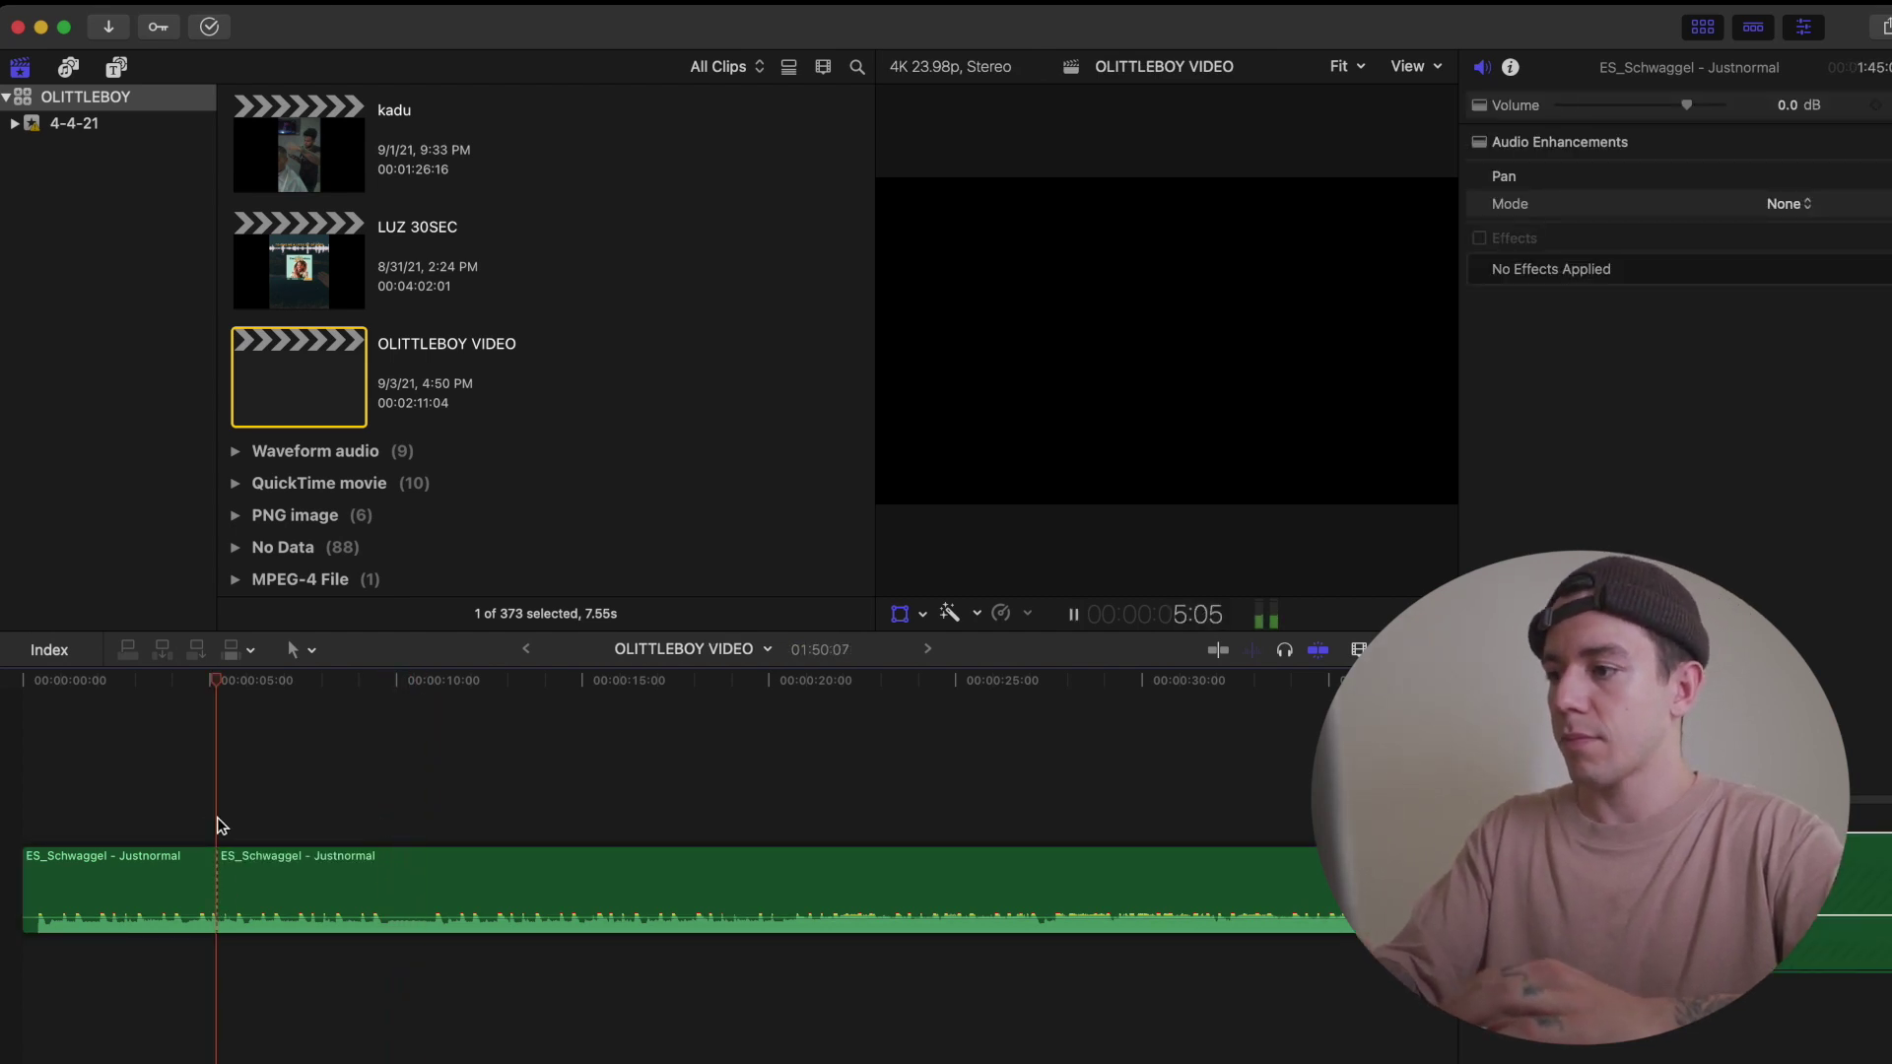
{"action": "key", "text": "super+equal"}
{"action": "key", "text": "space"}
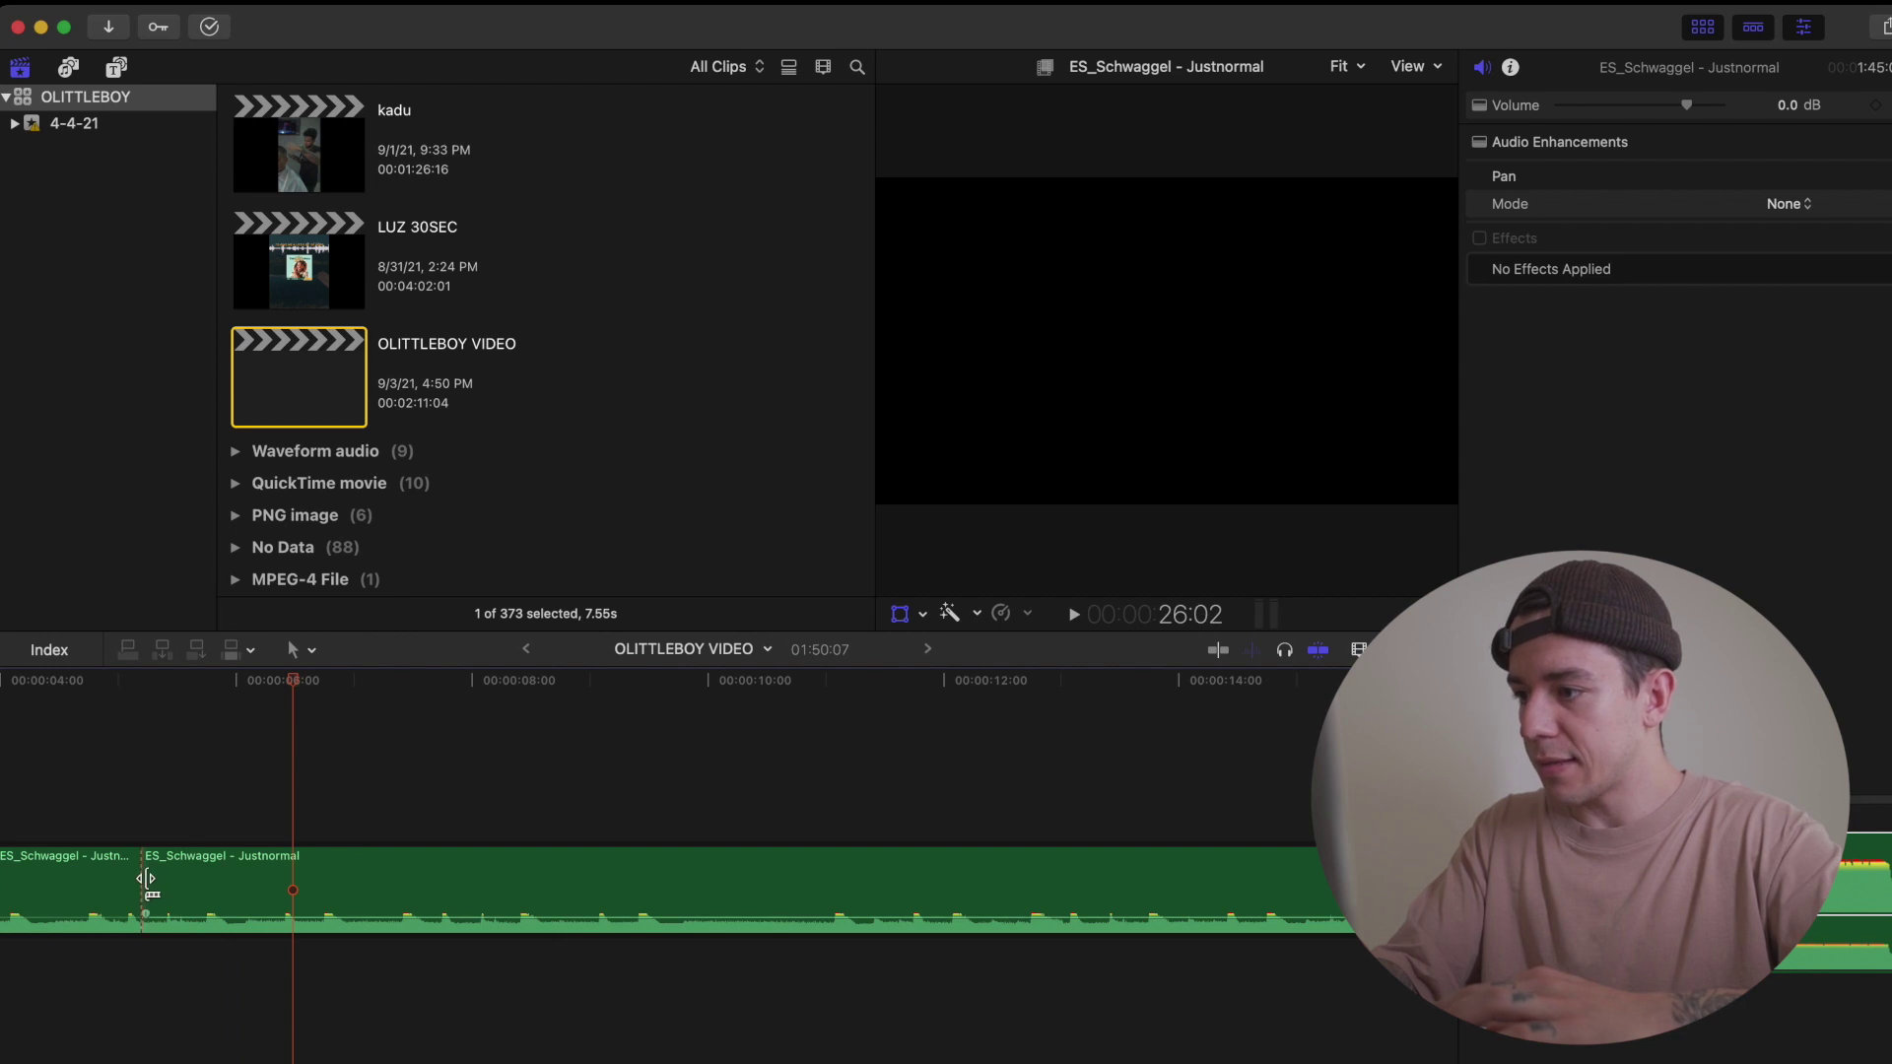
{"action": "left_click_drag", "start_coordinate": [144, 879], "coordinate": [207, 880]}
{"action": "key", "text": "super+minus"}
{"action": "left_click", "coordinate": [210, 881]}
{"action": "key", "text": "Delete"}
Play the remaining music from the start and split it at 5:07
{"action": "left_click", "coordinate": [51, 785]}
{"action": "key", "text": "space"}
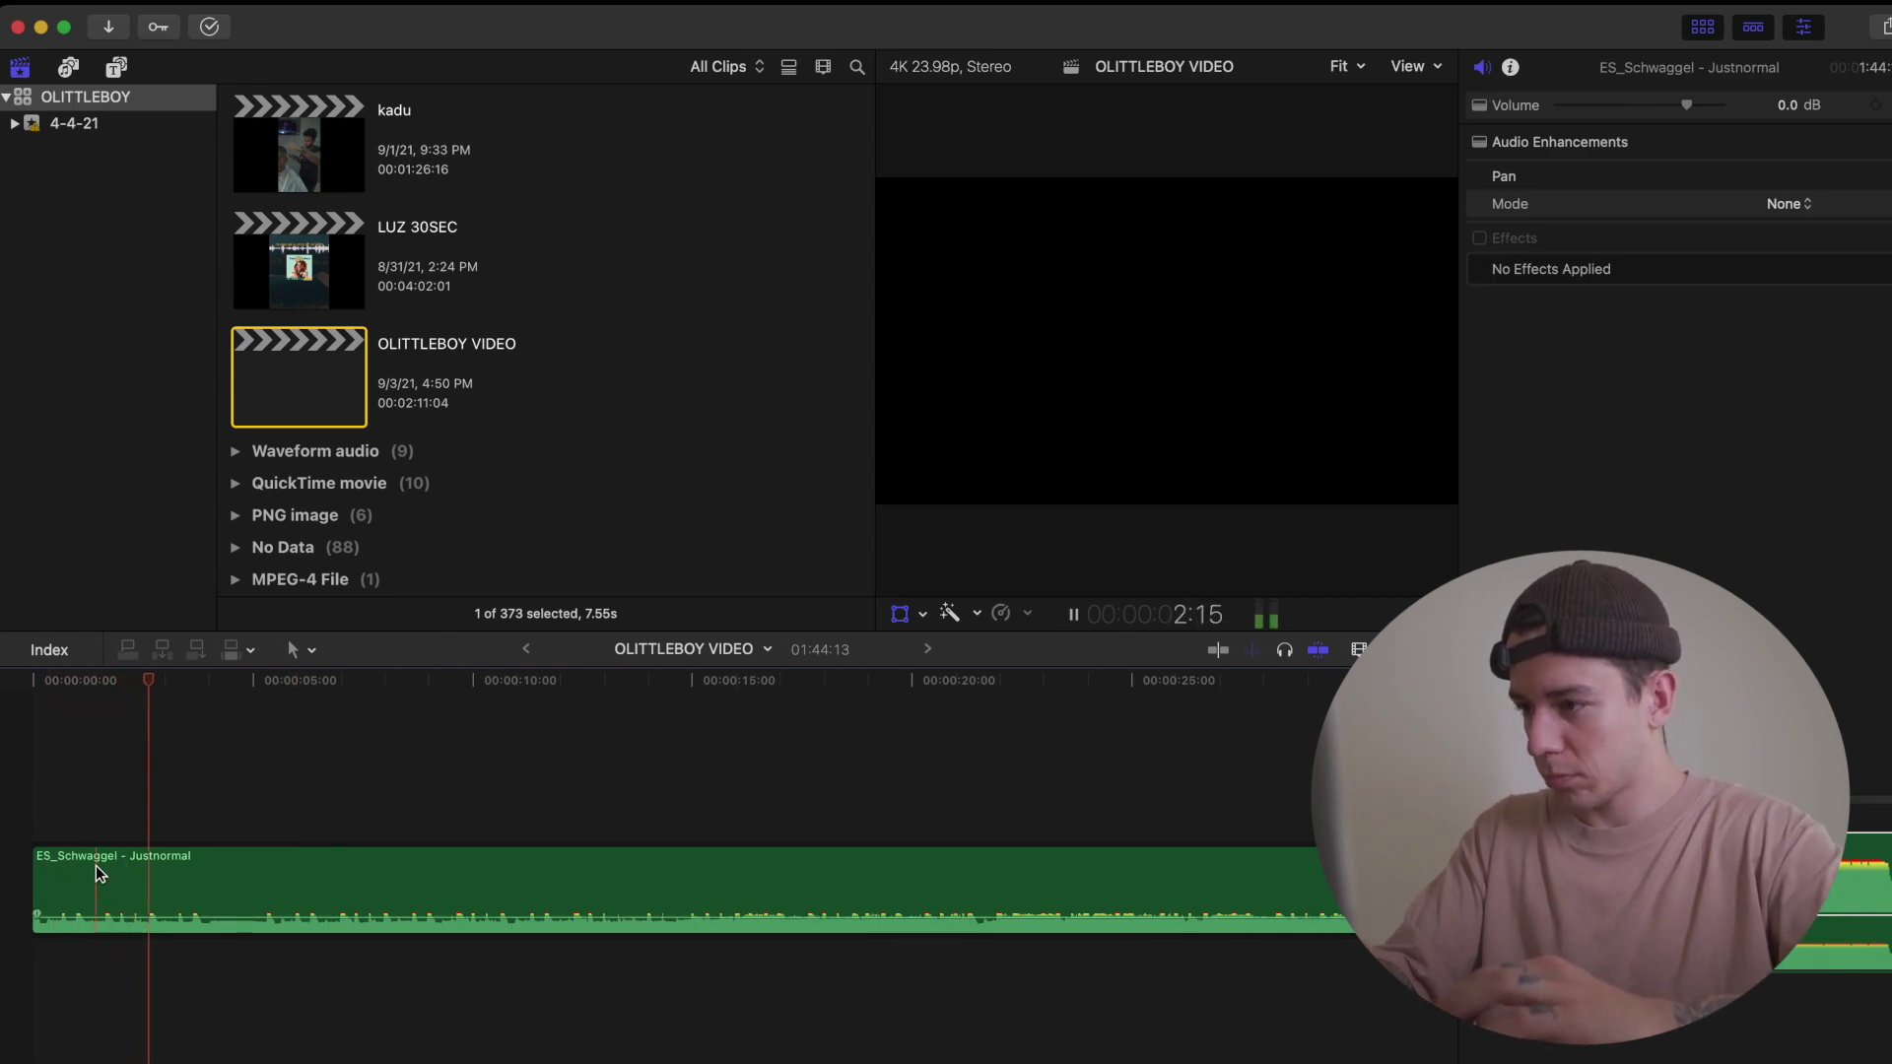
{"action": "key", "text": "space"}
{"action": "left_click", "coordinate": [266, 887]}
{"action": "key", "text": "super+b"}
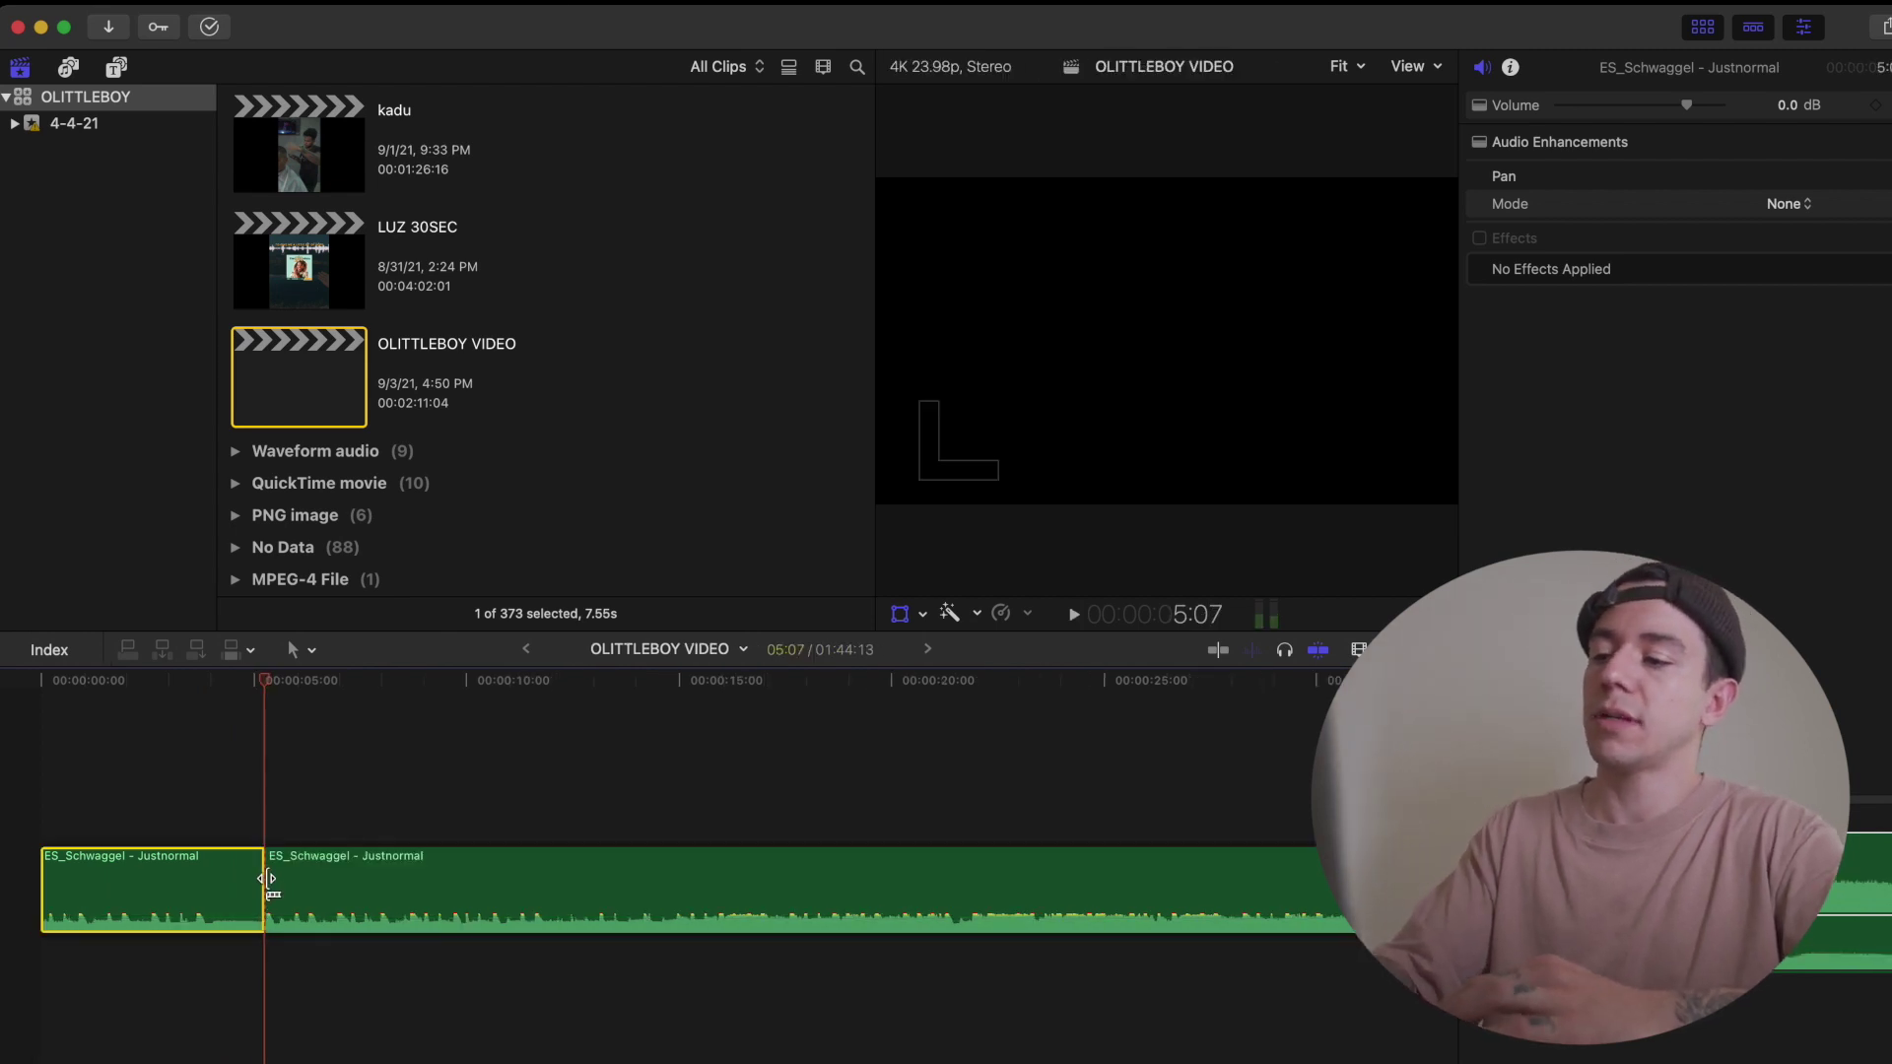
Listen to the end of the music track and split it at 1:40:20, where the ending starts
{"action": "key", "text": "shift+z"}
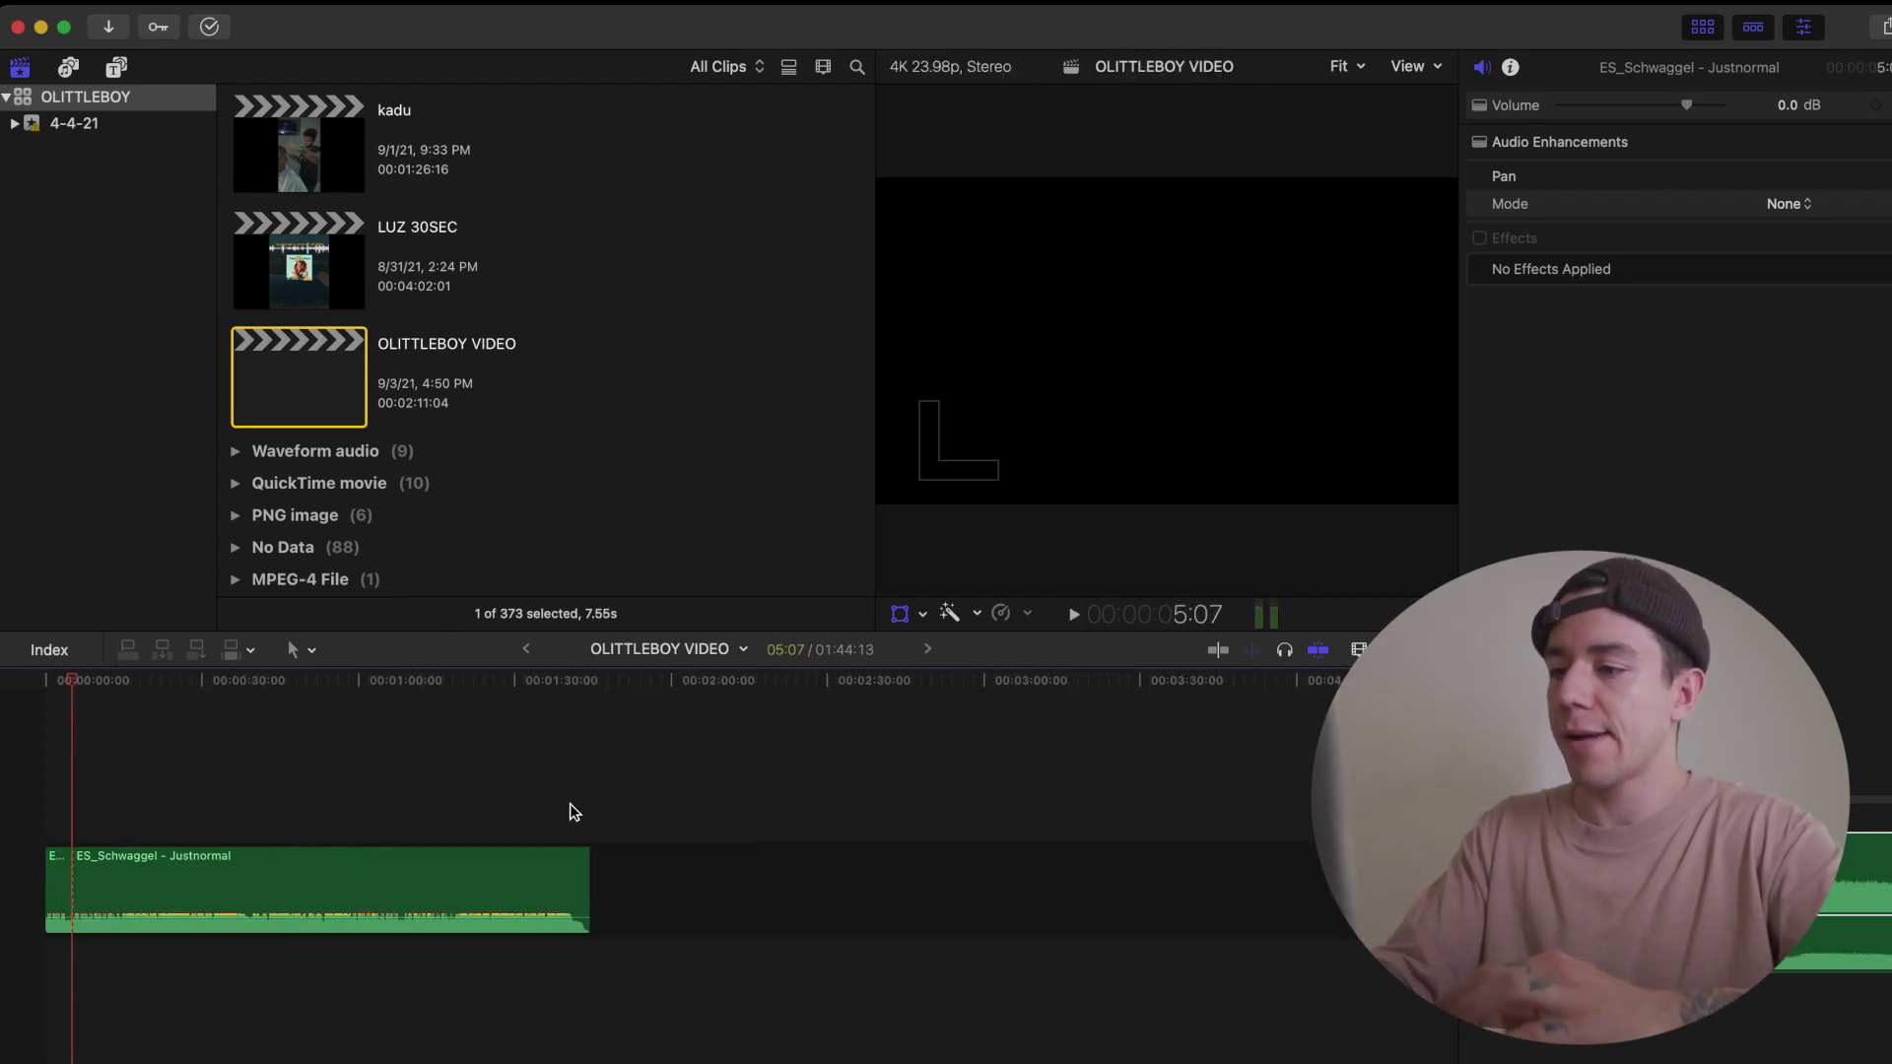
{"action": "left_click", "coordinate": [570, 802]}
{"action": "key", "text": "super+equal"}
{"action": "key", "text": "super+equal"}
{"action": "key", "text": "super+equal"}
{"action": "key", "text": "super+equal"}
{"action": "key", "text": "space"}
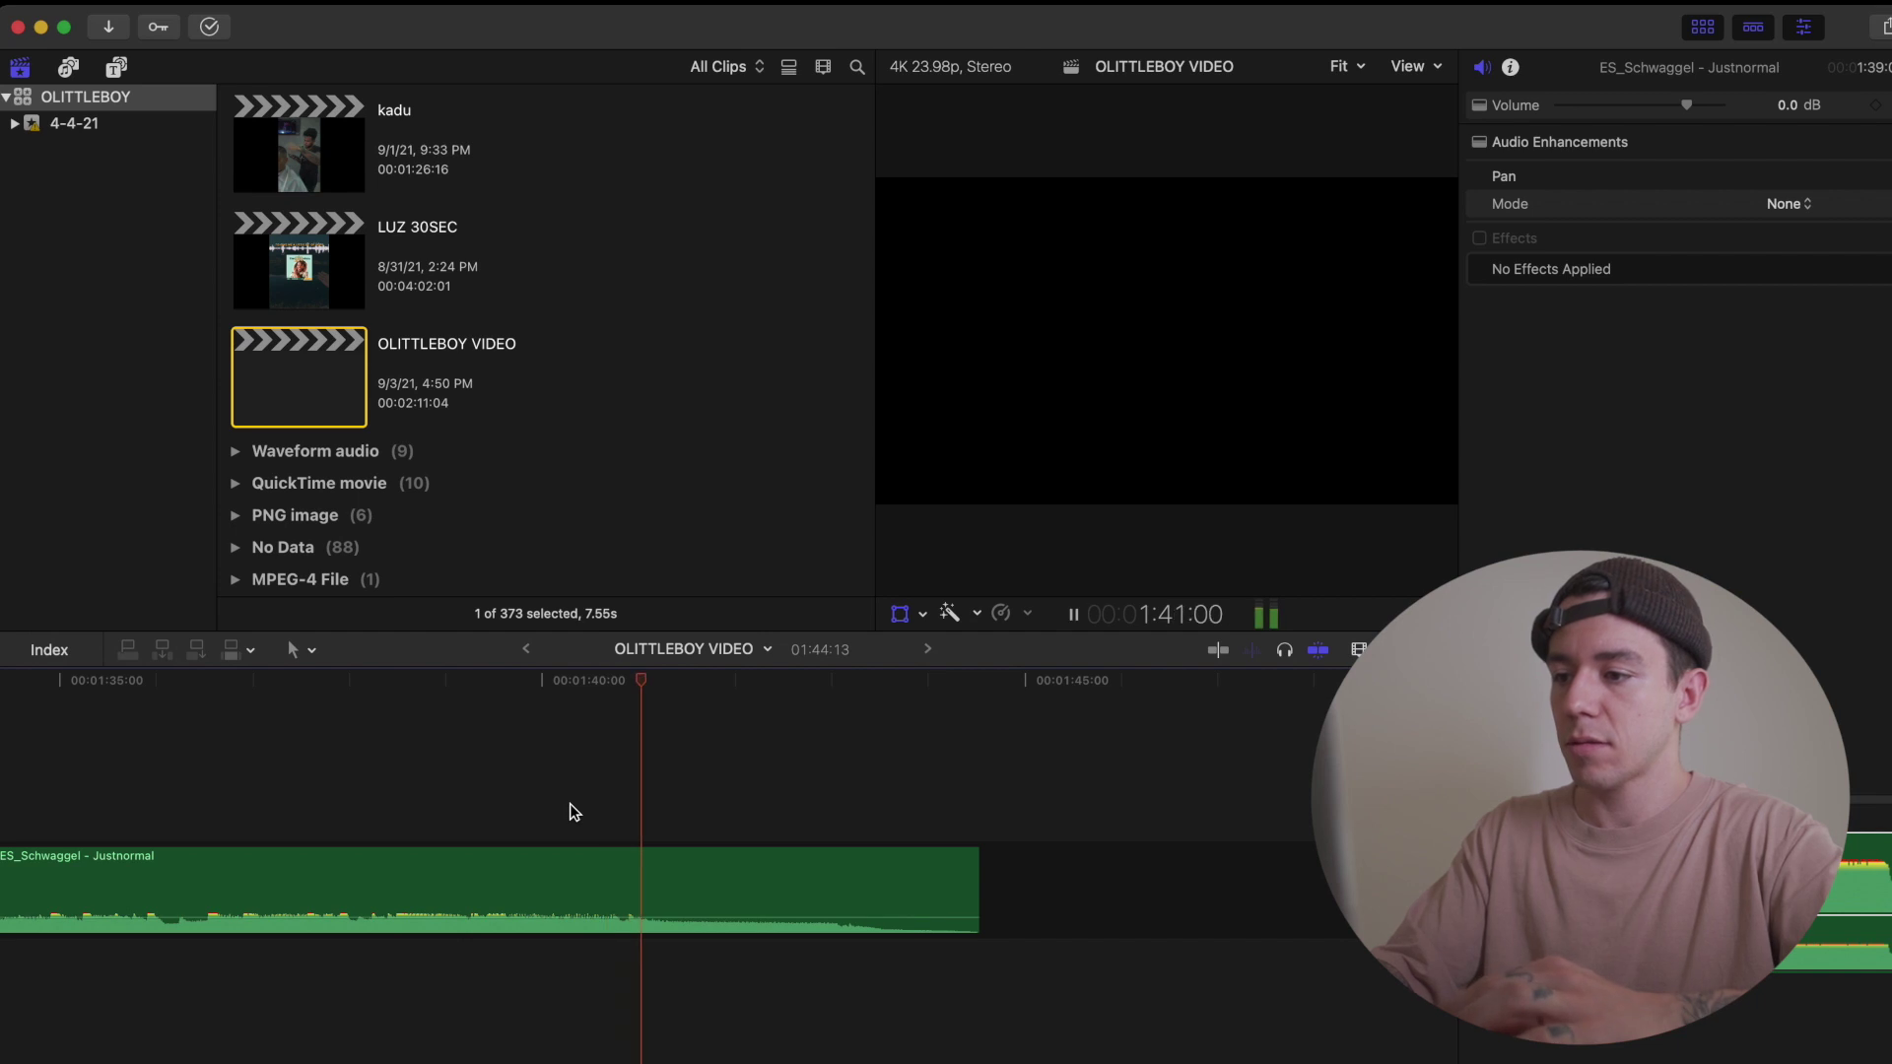
{"action": "key", "text": "space"}
{"action": "left_click", "coordinate": [625, 896]}
{"action": "key", "text": "super+b"}
{"action": "key", "text": "shift+z"}
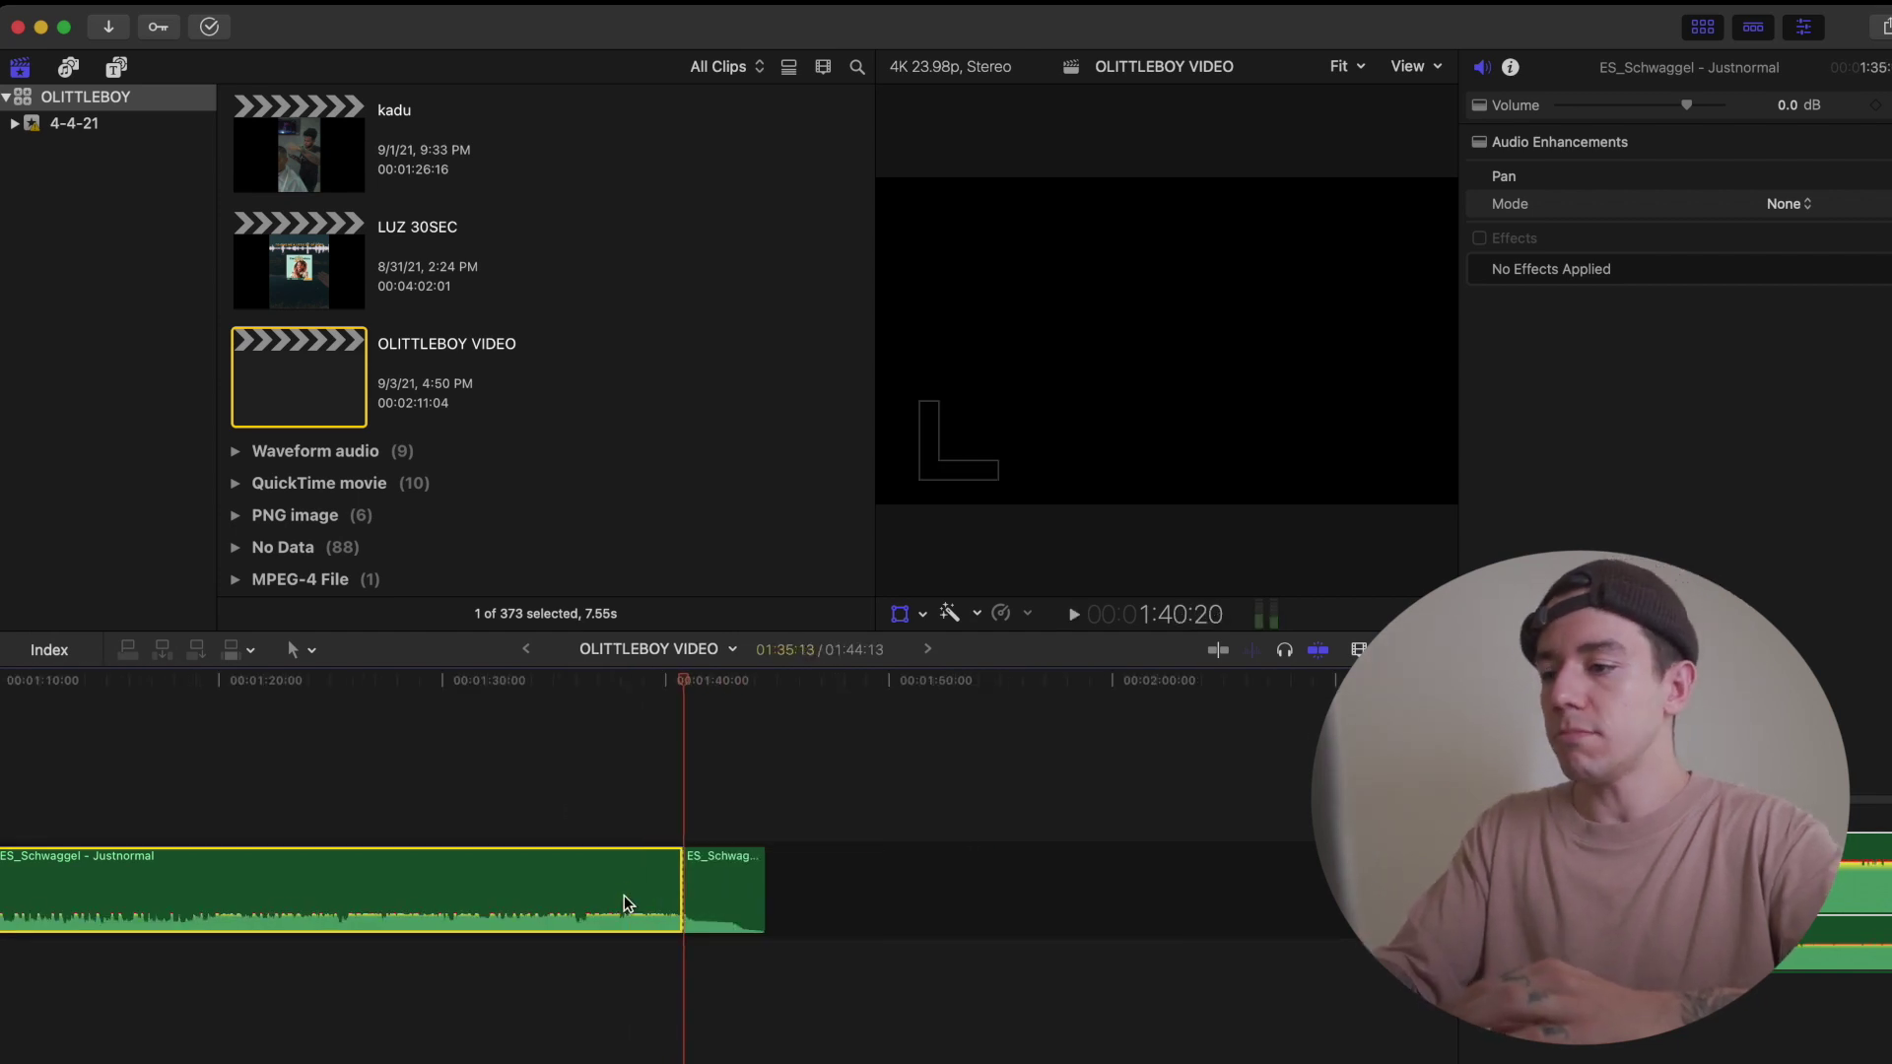
Delete the long middle section of the music and play the join between the opening and the ending
{"action": "key", "text": "BackSpace"}
{"action": "key", "text": "shift+z"}
{"action": "left_click", "coordinate": [451, 786]}
{"action": "key", "text": "space"}
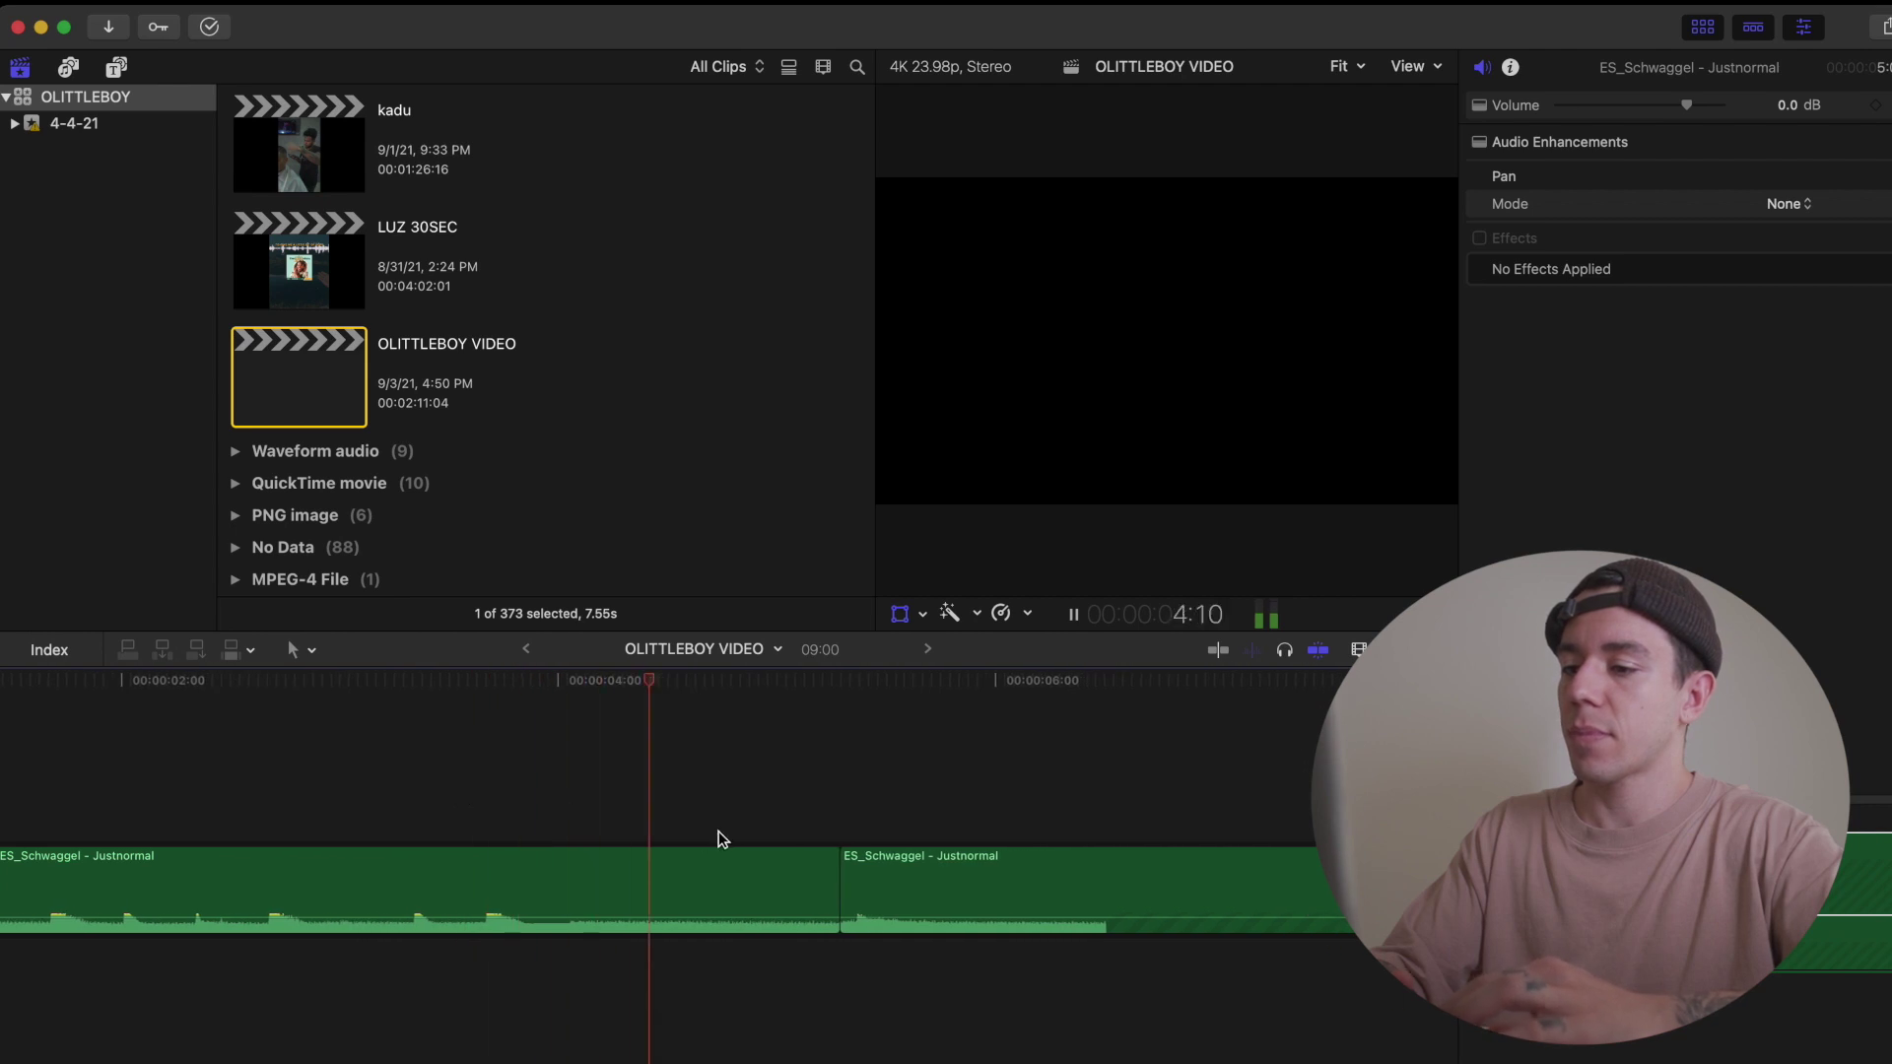
Move the ending section beneath the opening so they overlap from about 3:14, and play the transition
{"action": "left_click_drag", "start_coordinate": [960, 894], "coordinate": [591, 985]}
{"action": "left_click", "coordinate": [171, 782]}
{"action": "key", "text": "space"}
{"action": "left_click", "coordinate": [171, 781]}
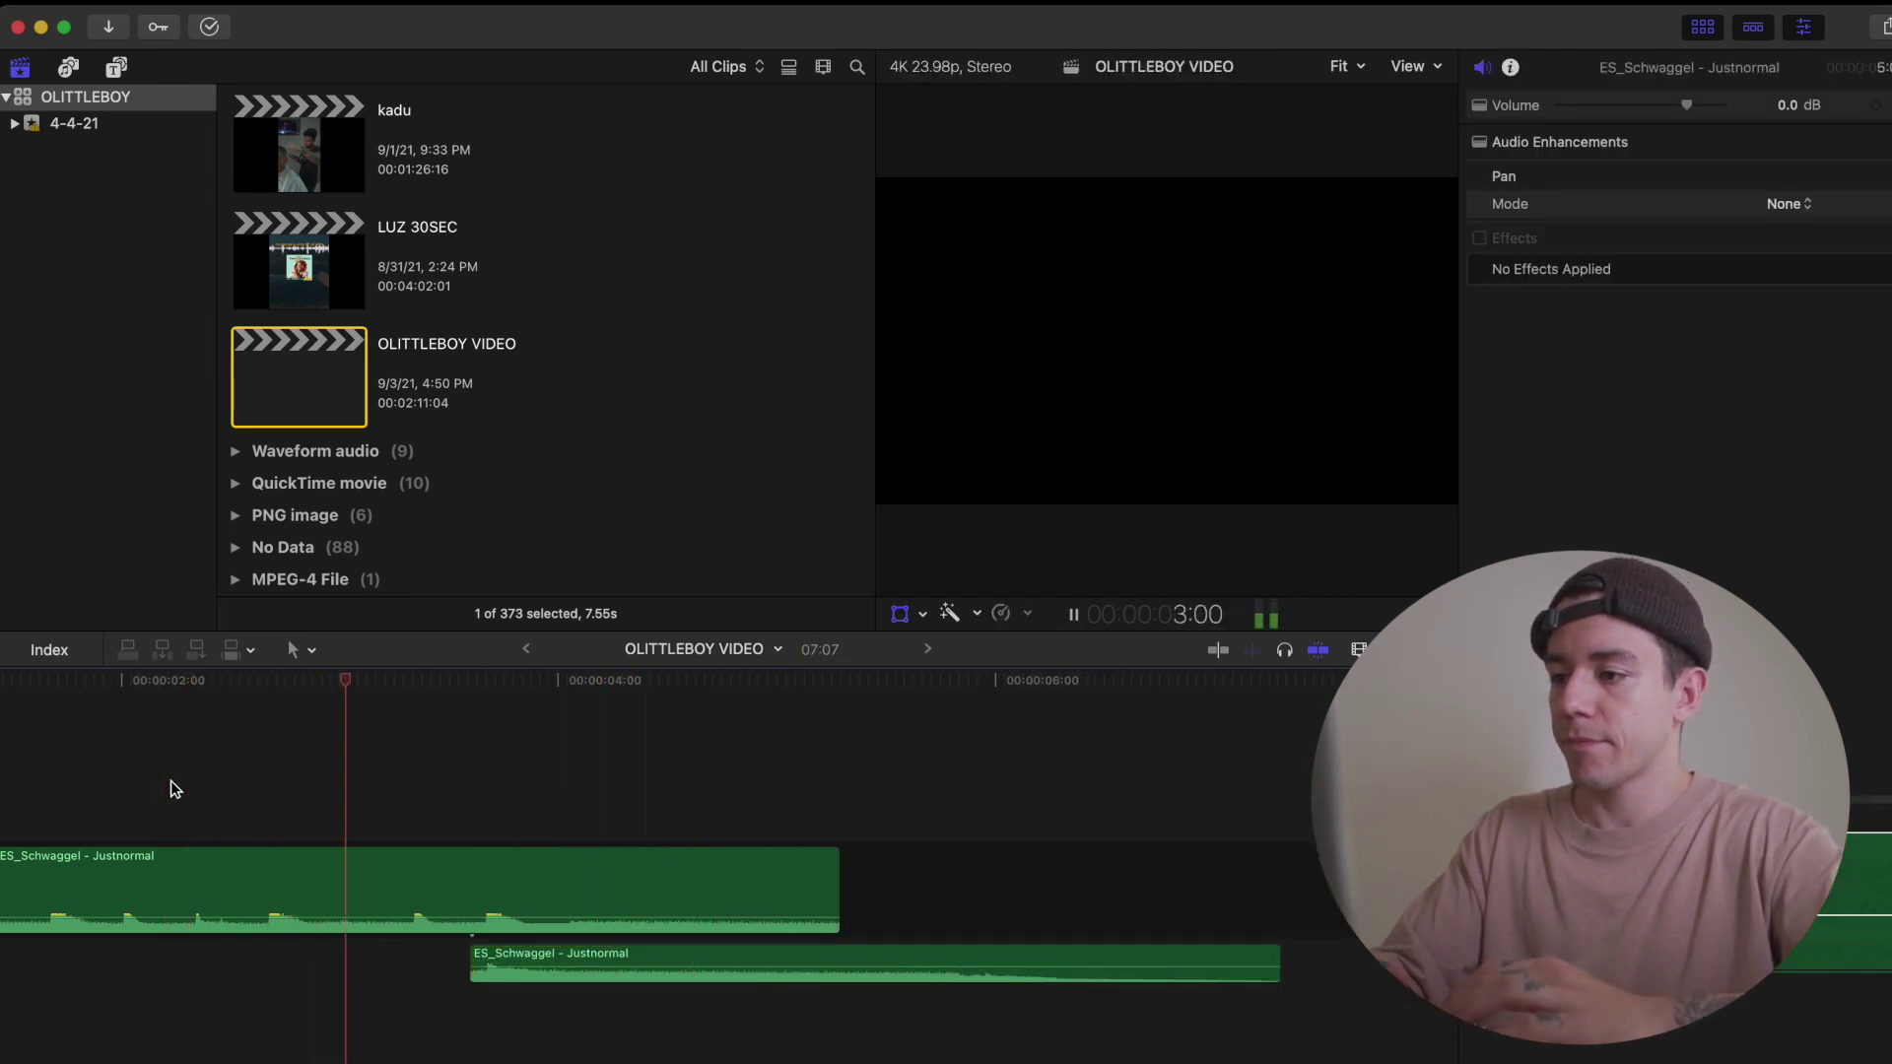
{"action": "key", "text": "super+minus"}
{"action": "key", "text": "super+minus"}
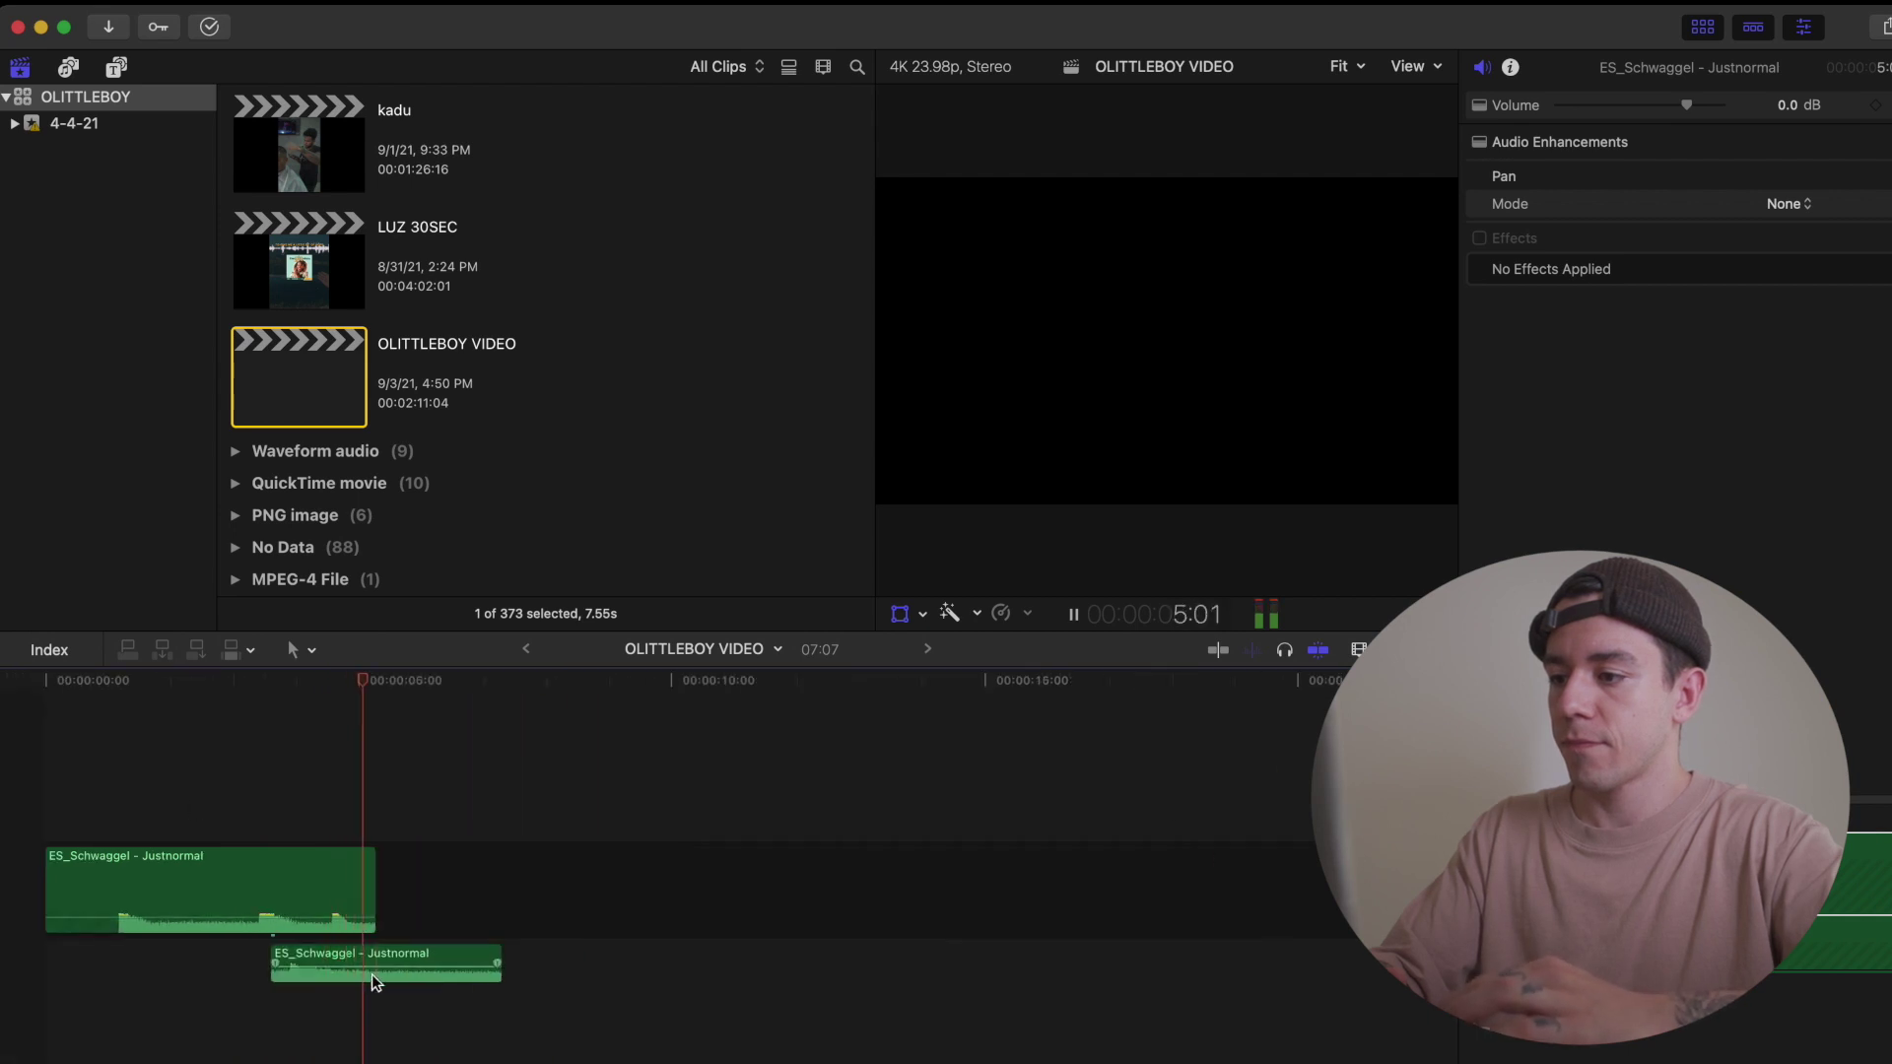
Stop playback and delete the overlapping ending section, keeping only the opening music clip
{"action": "key", "text": "space"}
{"action": "left_click", "coordinate": [404, 954]}
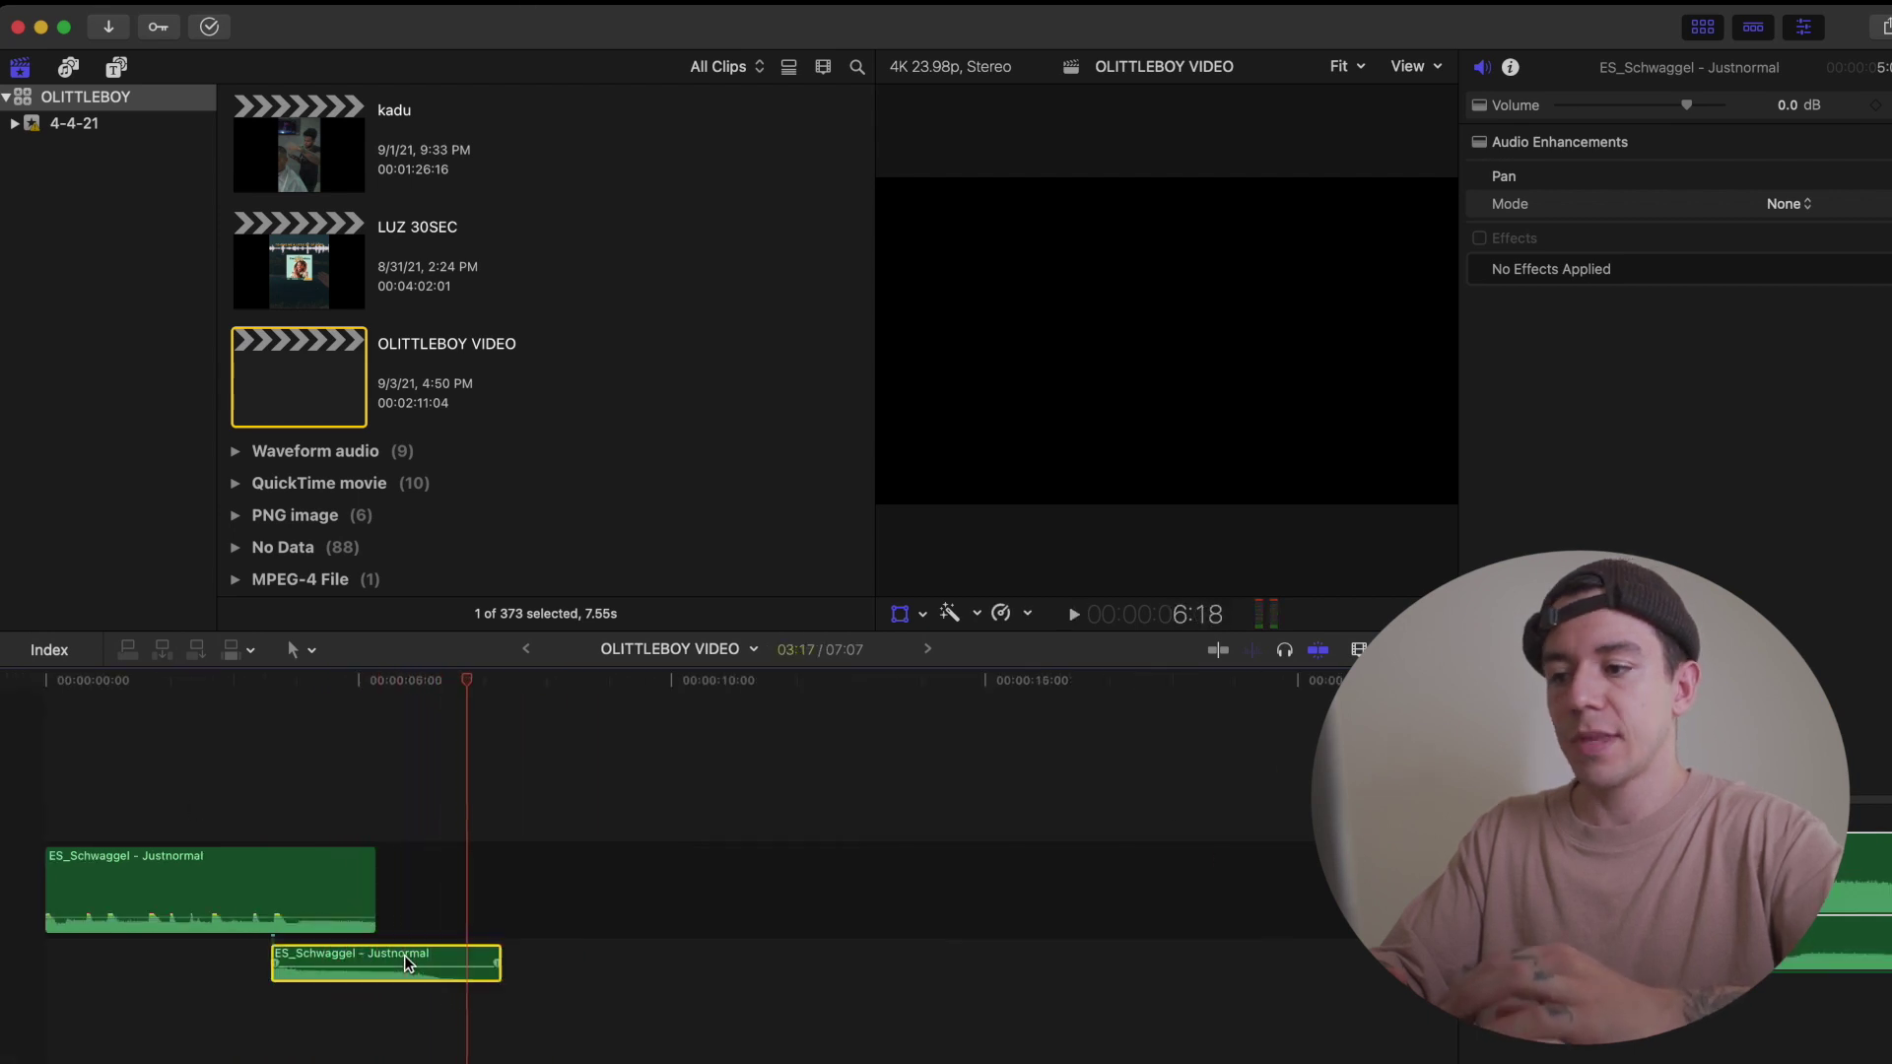
{"action": "key", "text": "Delete"}
Trim the music clip to 5:04 and add a fade-out of about one second at its end
{"action": "left_click", "coordinate": [345, 821]}
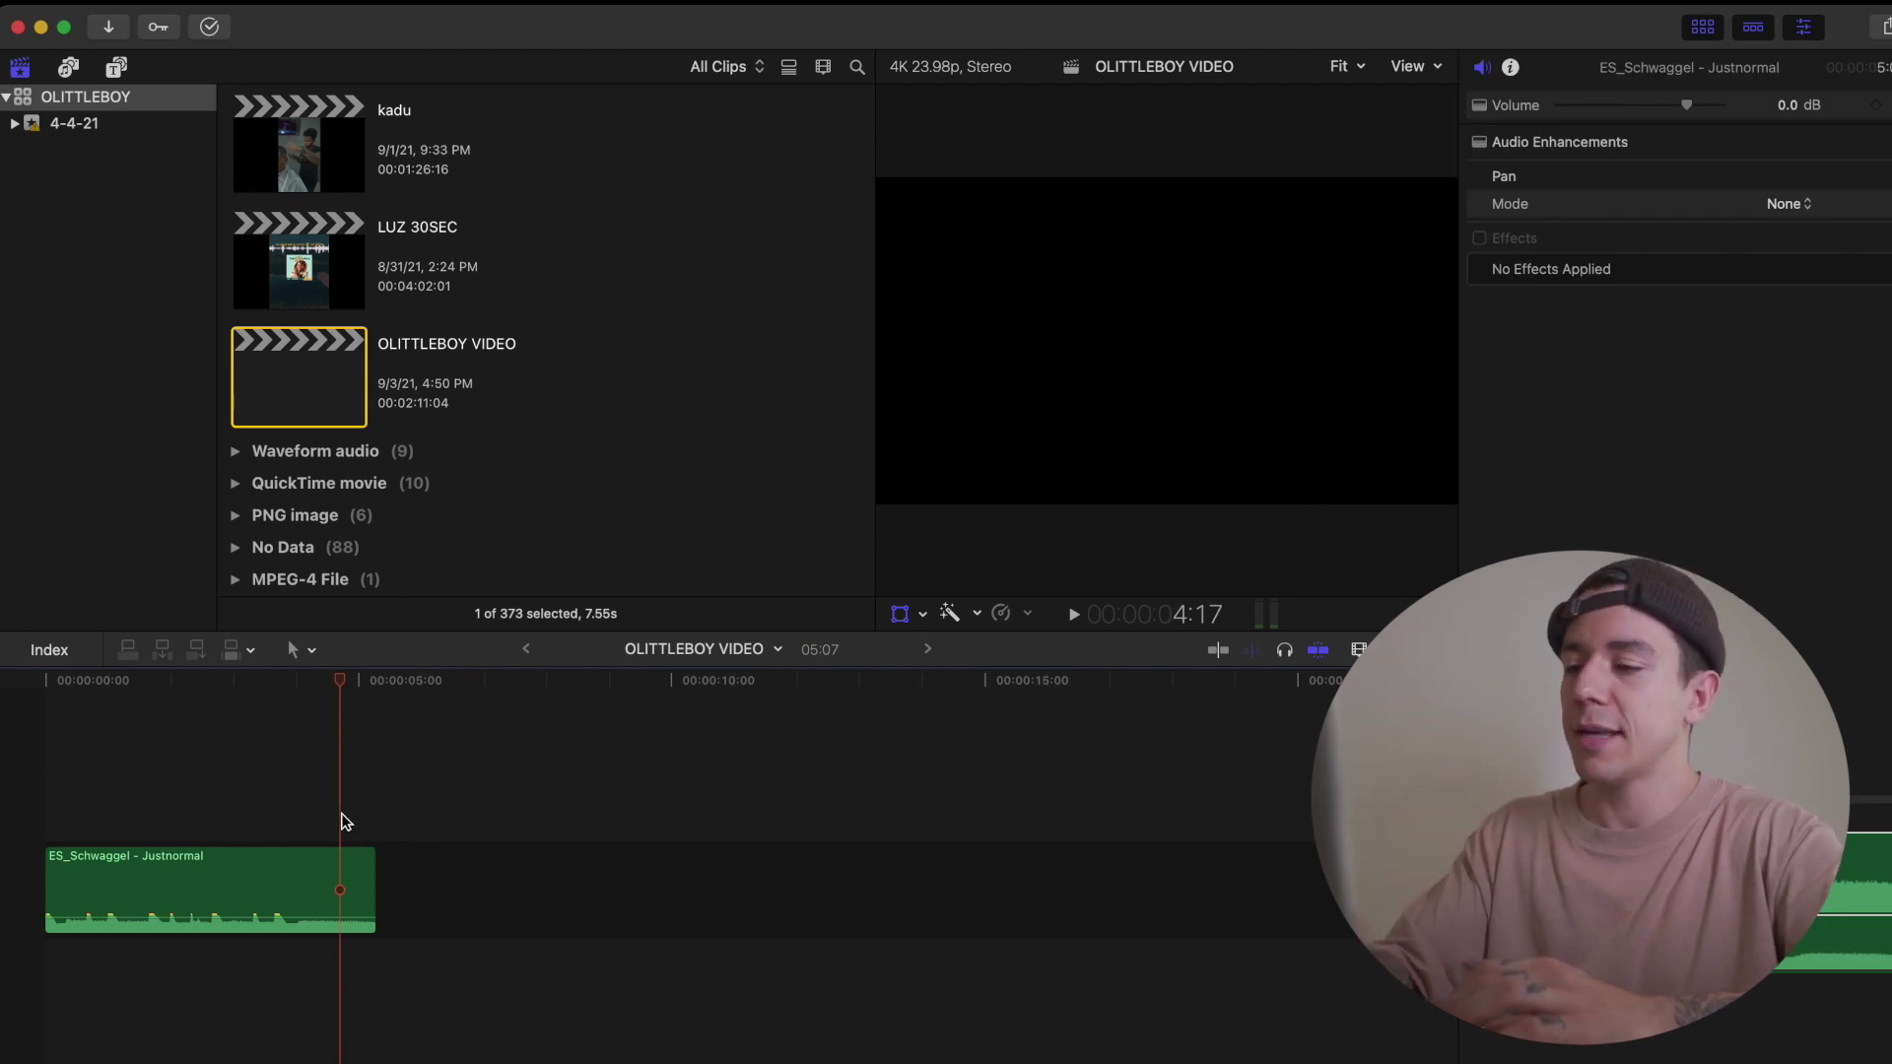
{"action": "left_click", "coordinate": [42, 803]}
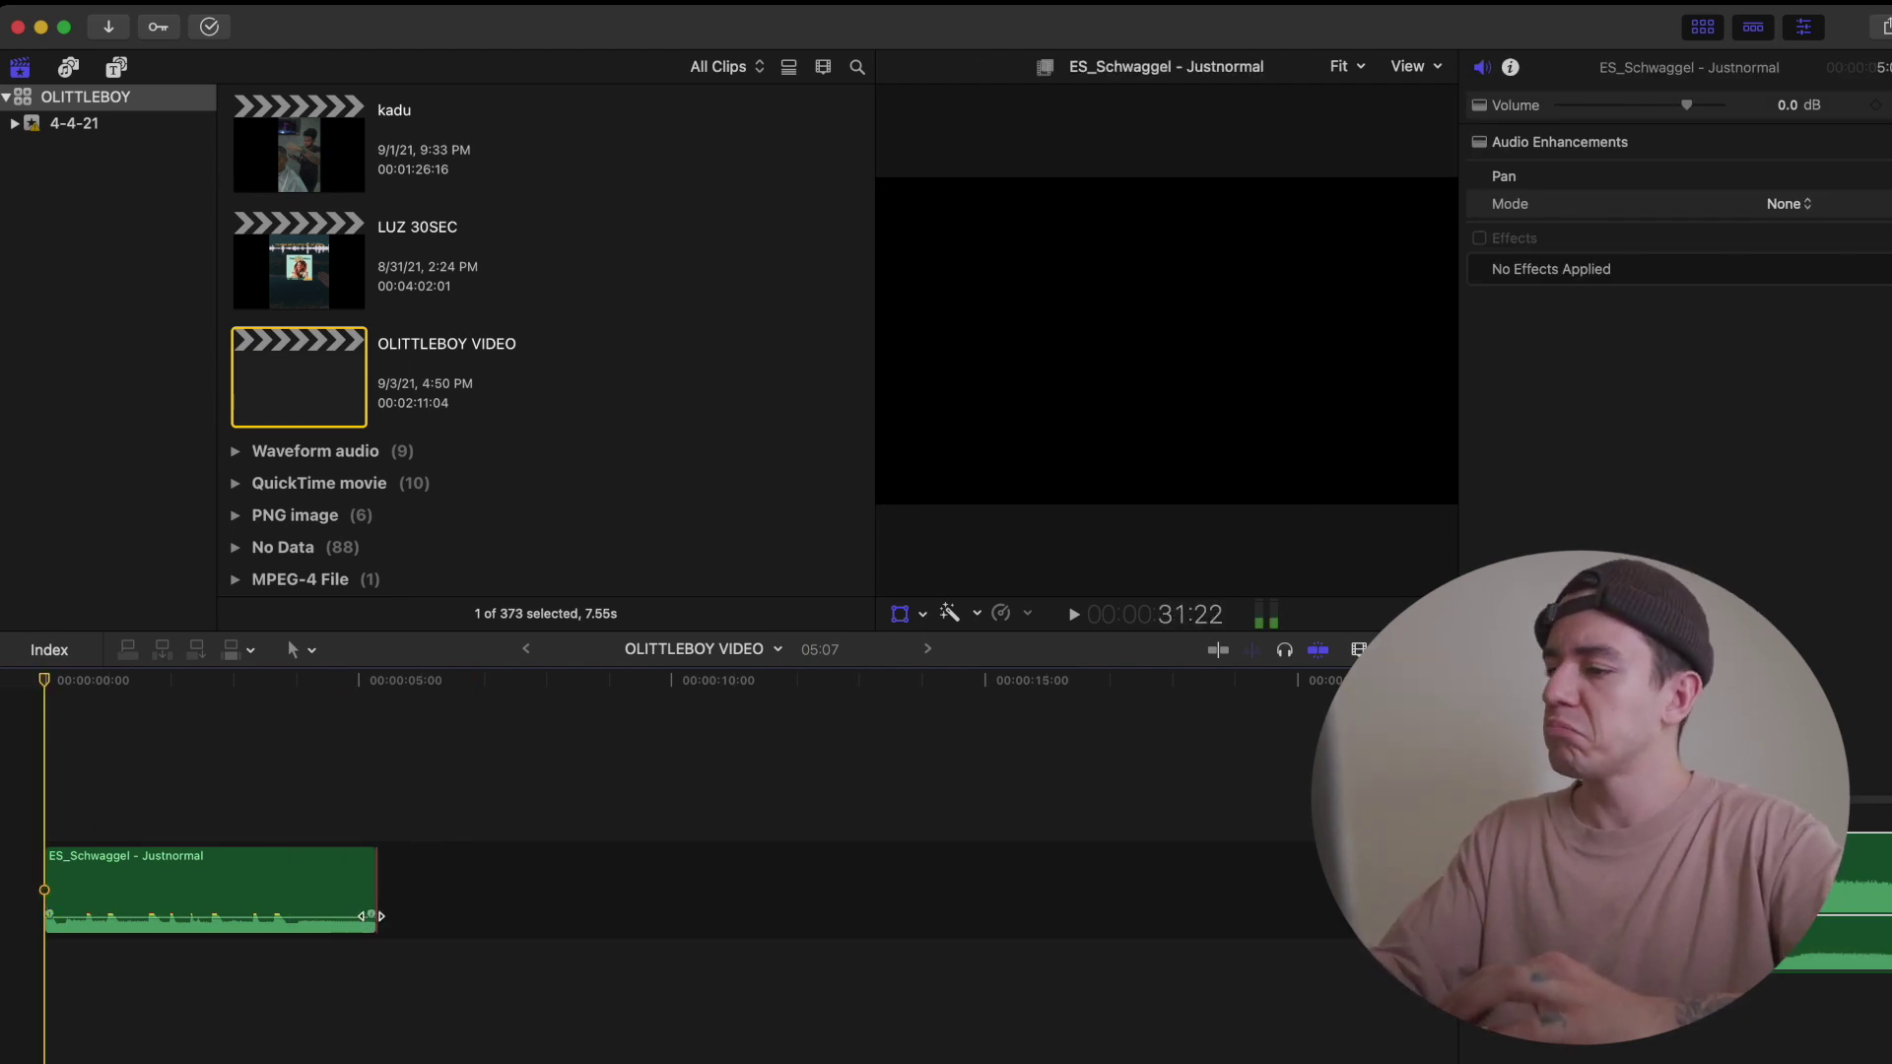
{"action": "left_click_drag", "start_coordinate": [367, 916], "coordinate": [365, 871]}
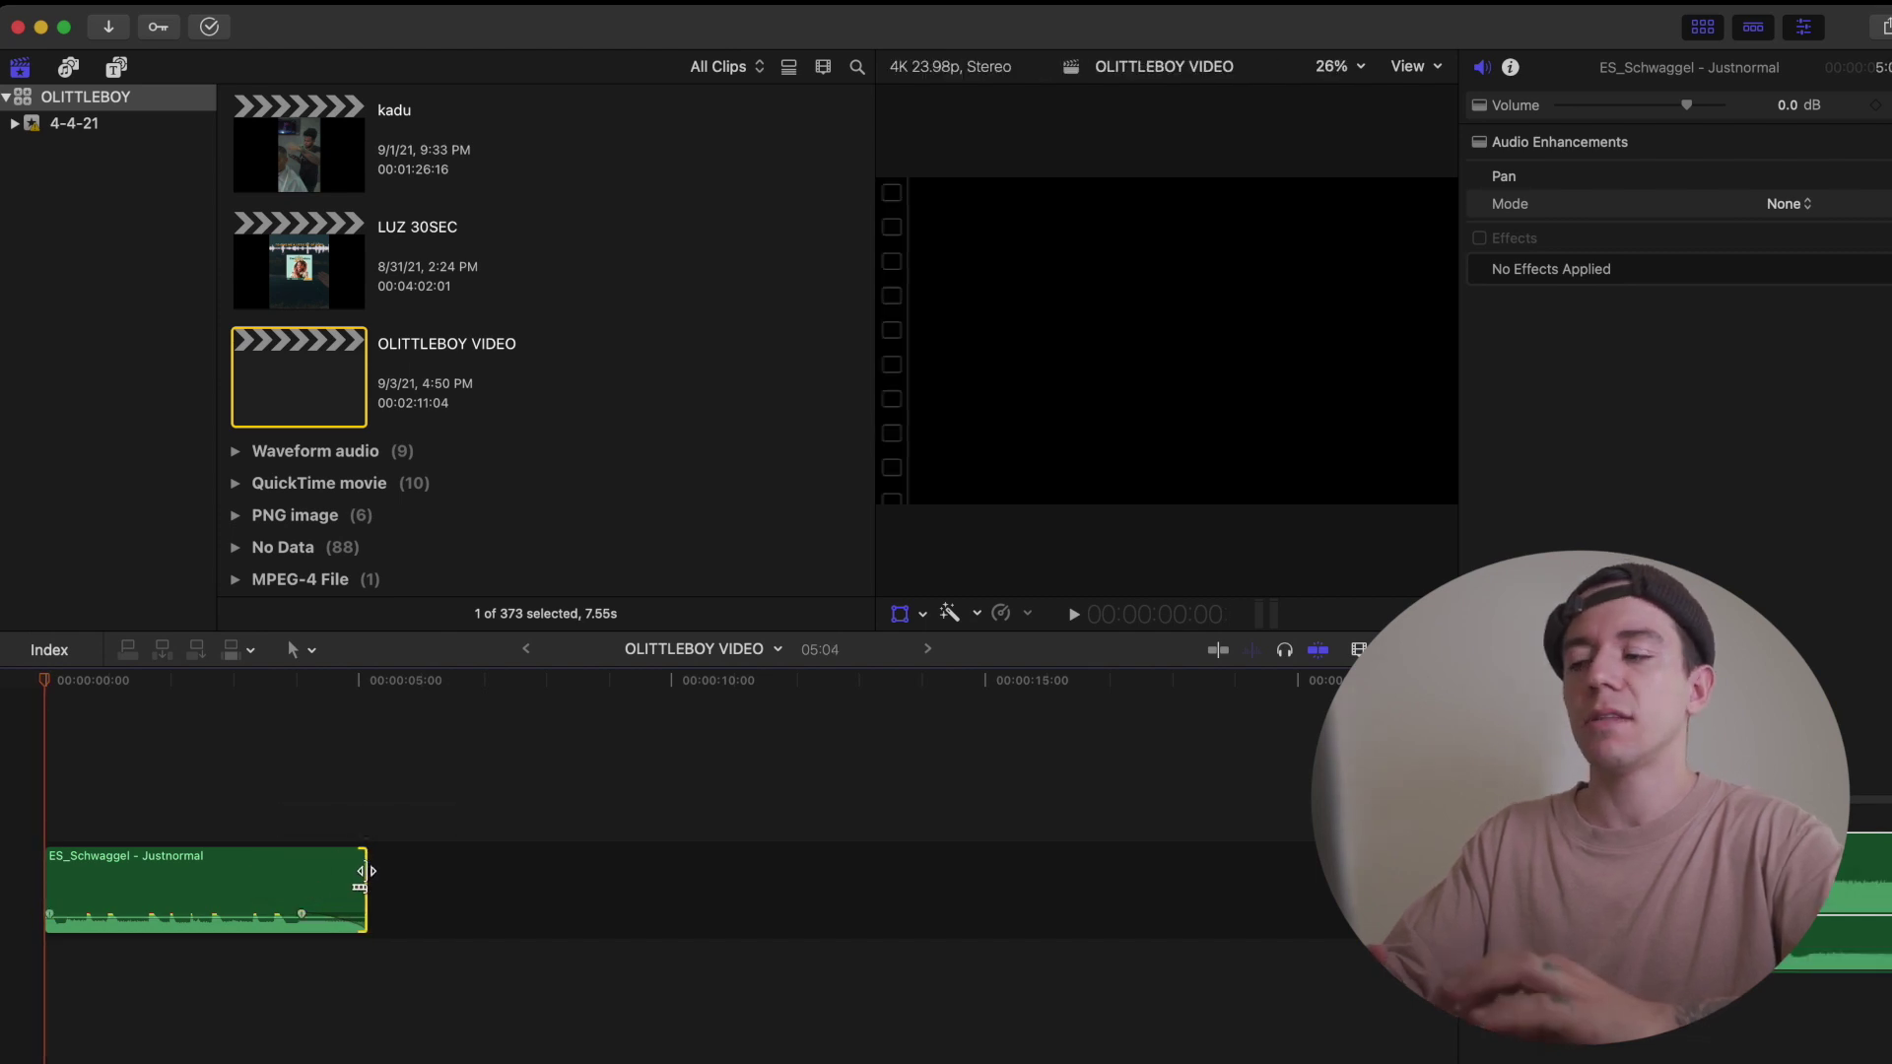
{"action": "left_click", "coordinate": [40, 801]}
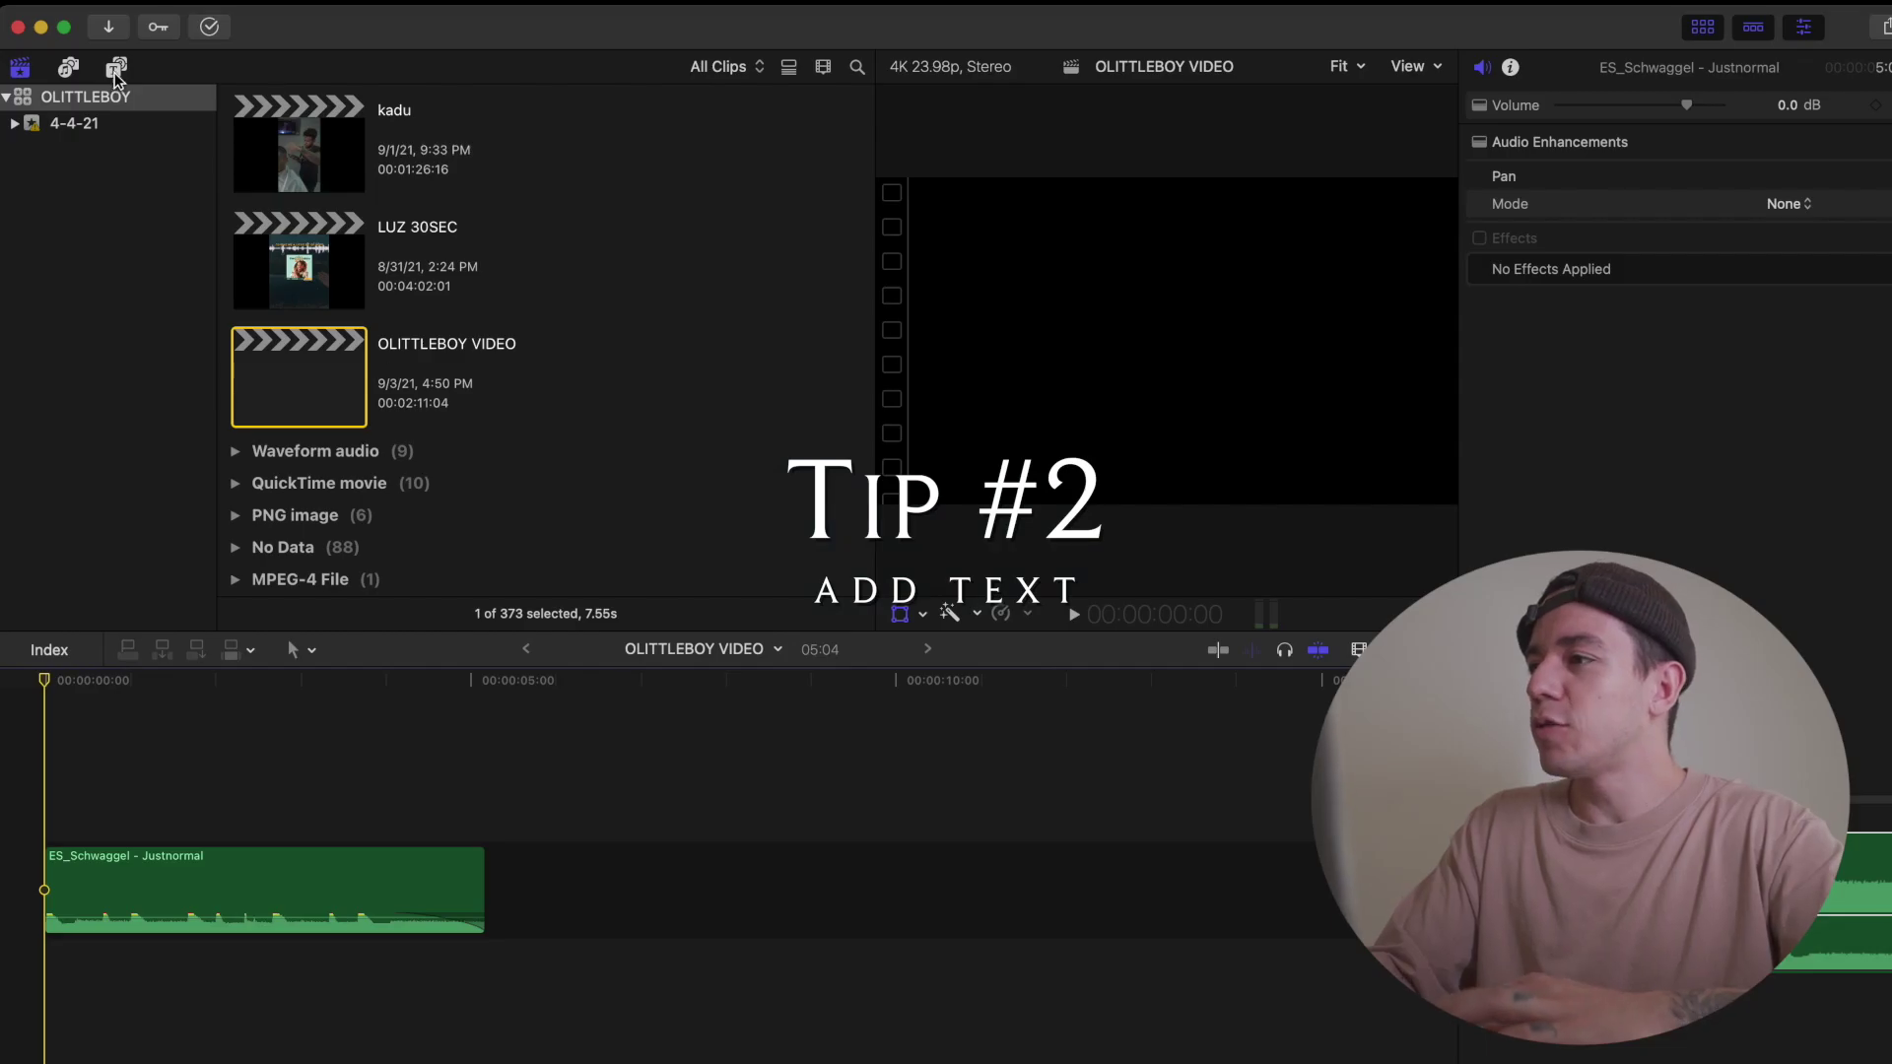
Find the Custom solid generator and place it above the music clip at the start of the timeline
{"action": "left_click", "coordinate": [116, 67]}
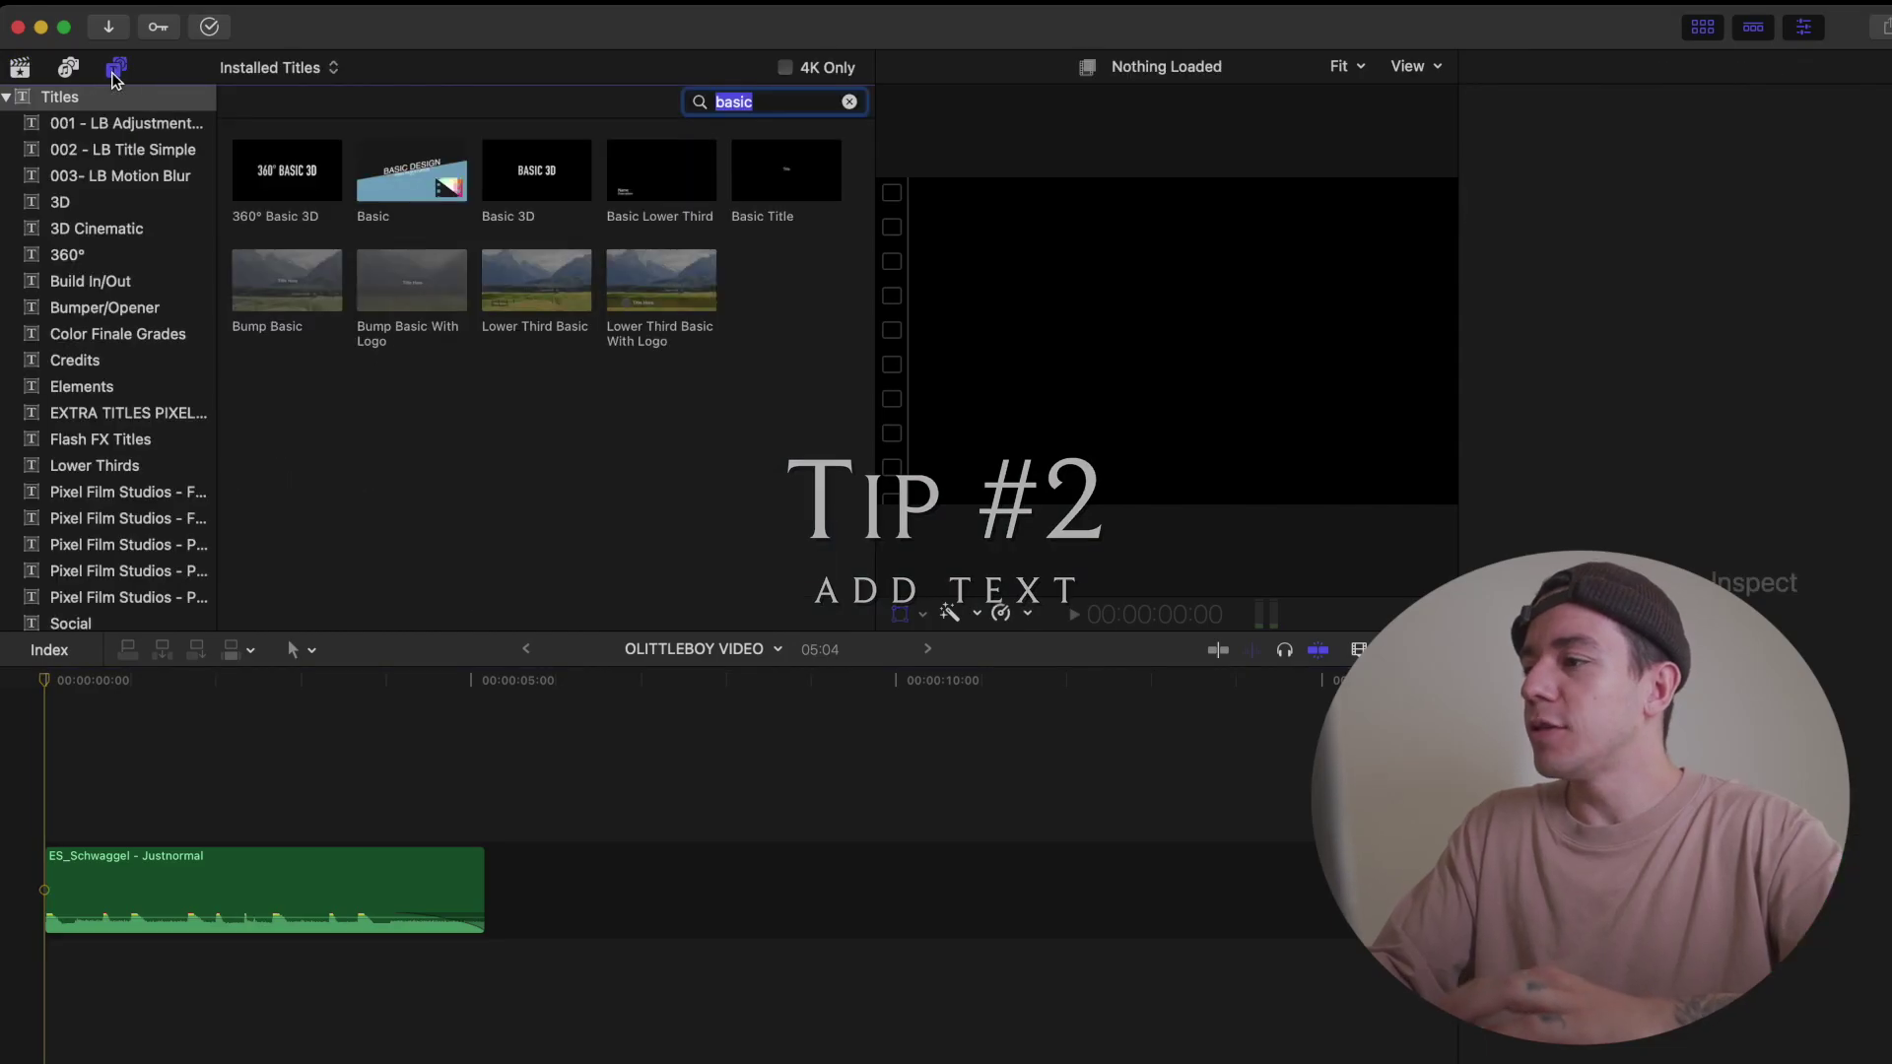
{"action": "scroll", "coordinate": [111, 440], "scroll_direction": "down", "scroll_amount": 5}
{"action": "scroll", "coordinate": [112, 440], "scroll_direction": "up", "scroll_amount": 10}
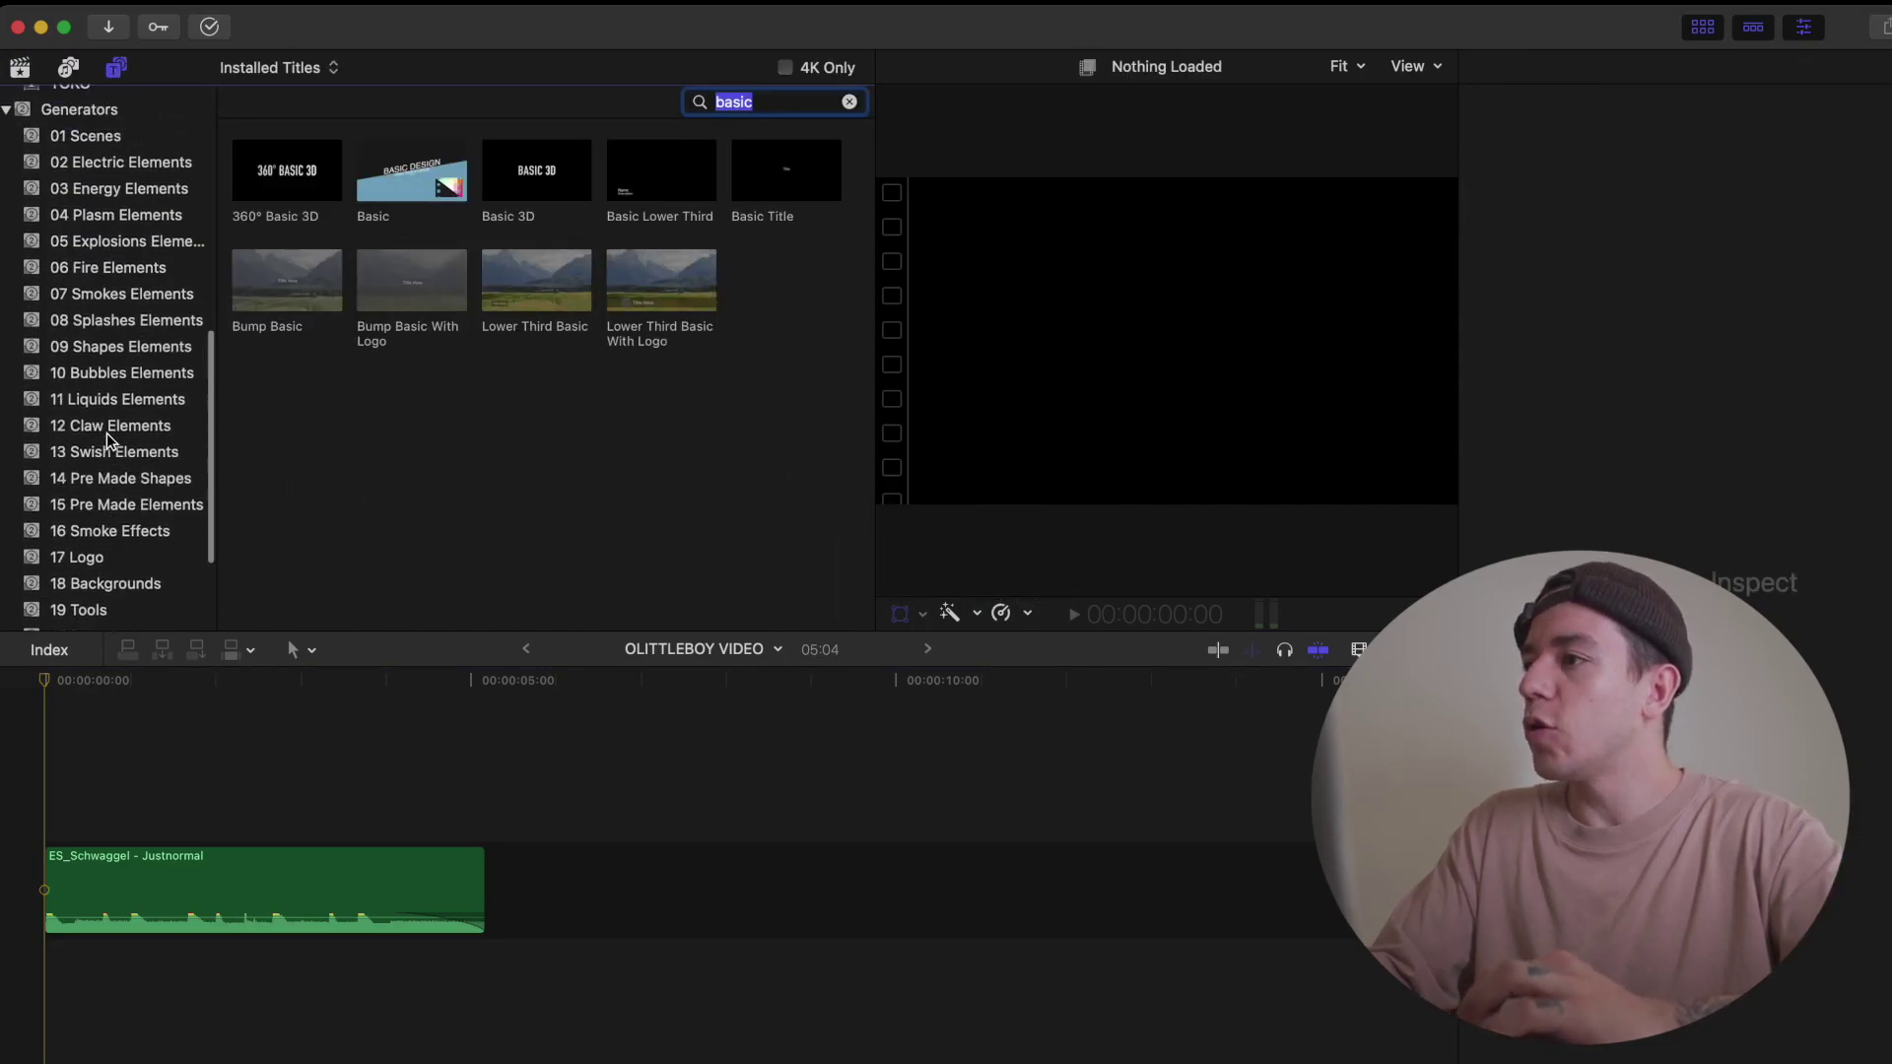
{"action": "left_click", "coordinate": [86, 263]}
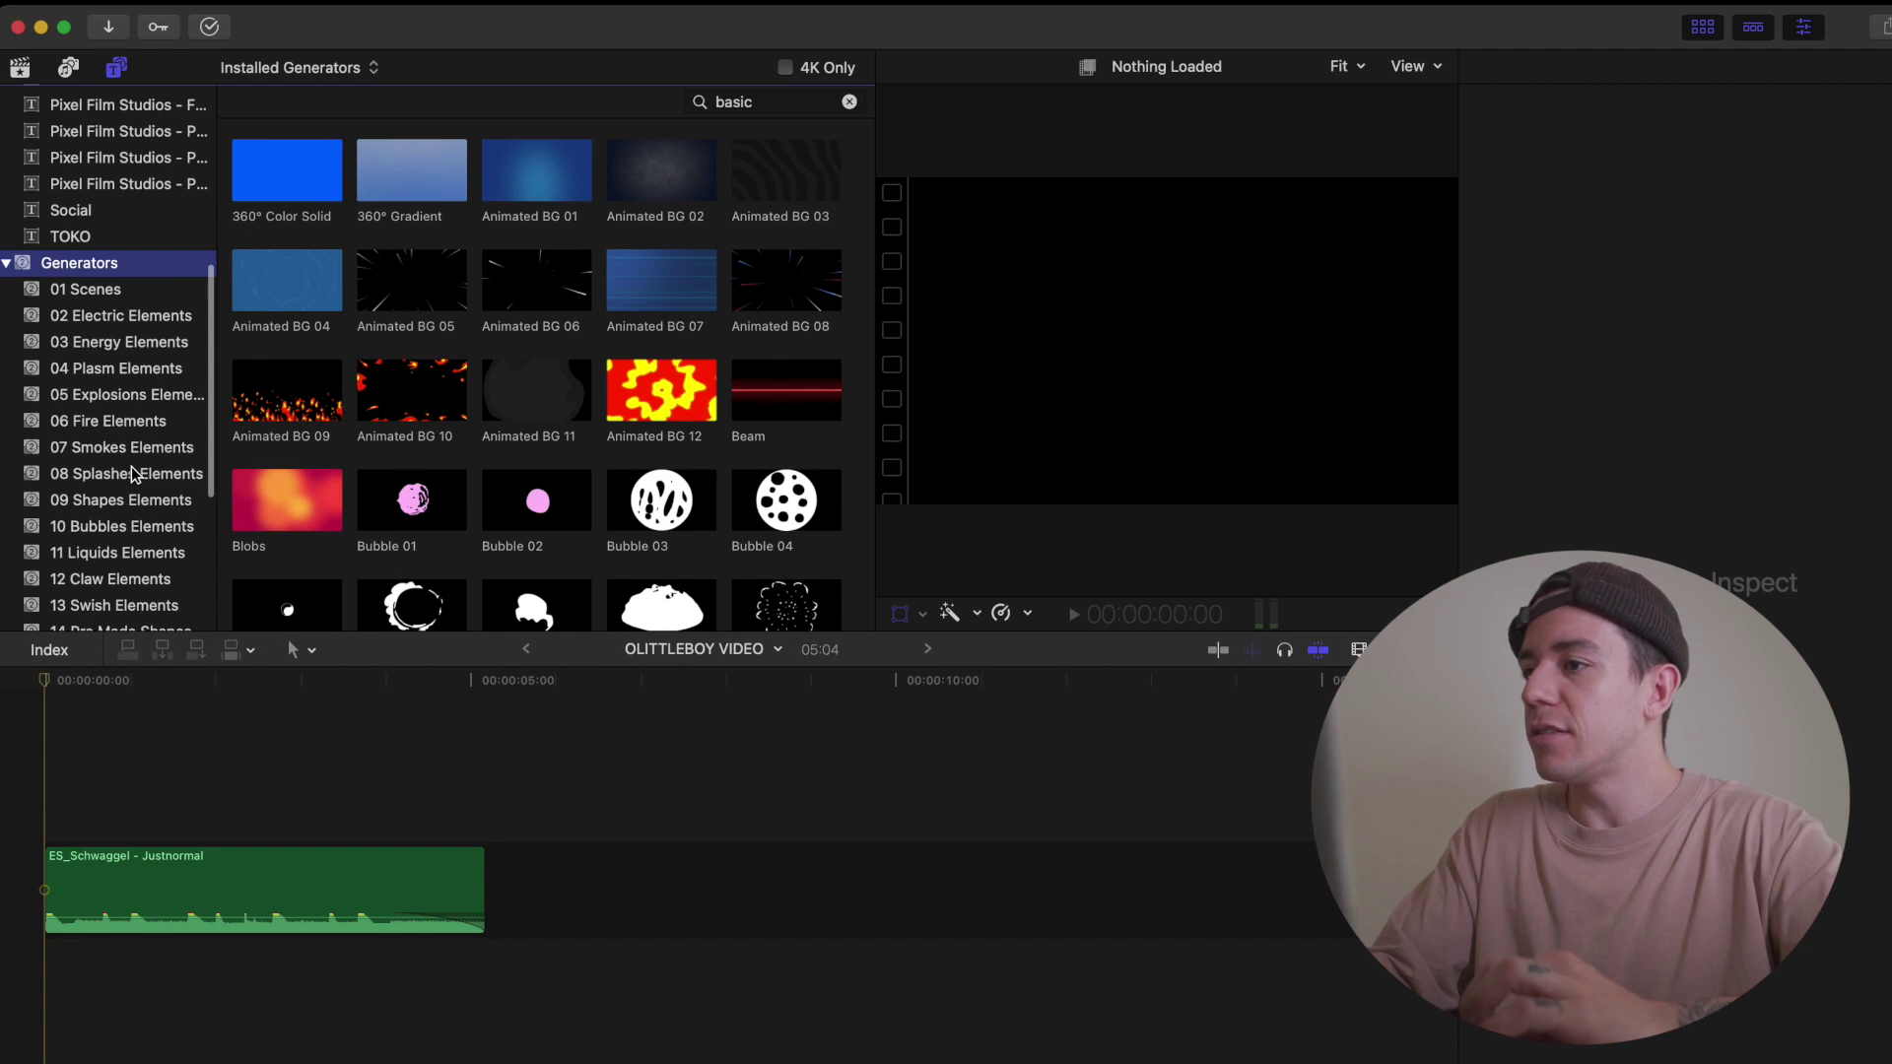
{"action": "scroll", "coordinate": [132, 466], "scroll_direction": "down", "scroll_amount": 5}
{"action": "left_click", "coordinate": [73, 590]}
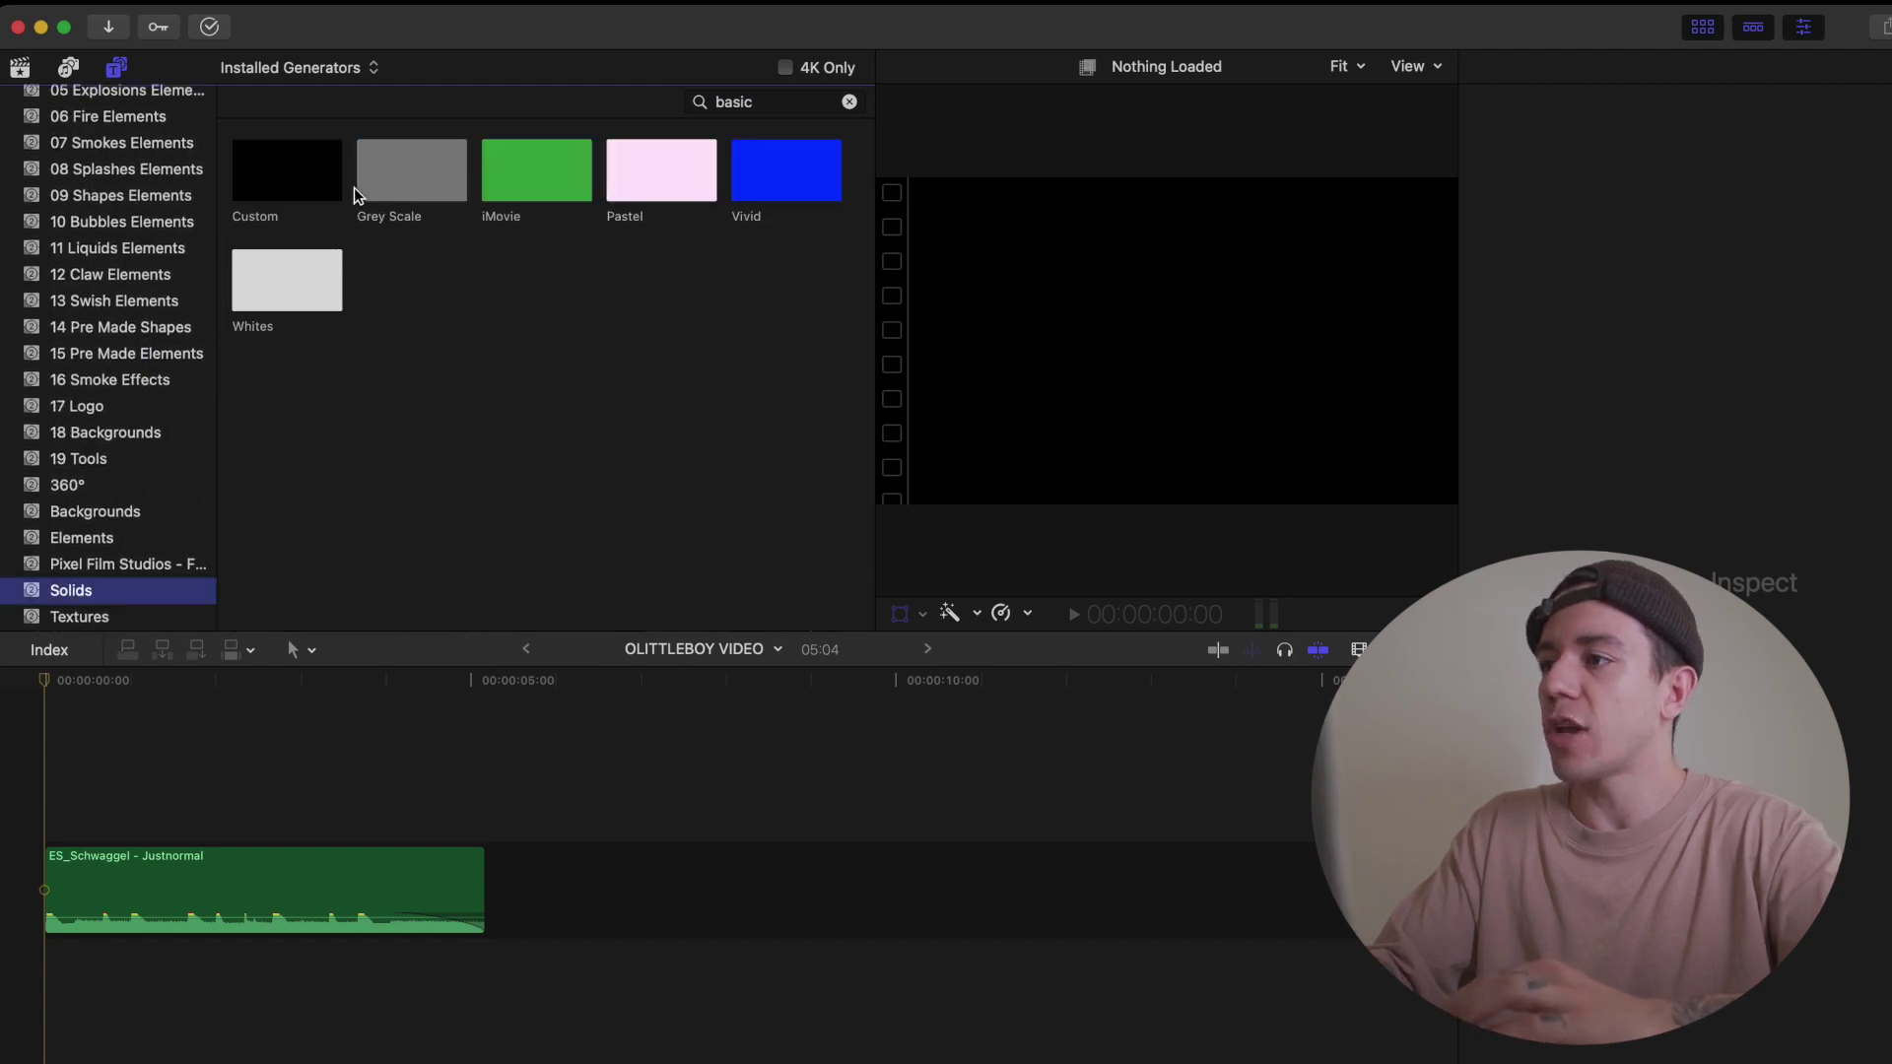
{"action": "left_click", "coordinate": [286, 194]}
{"action": "left_click_drag", "start_coordinate": [285, 194], "coordinate": [89, 793]}
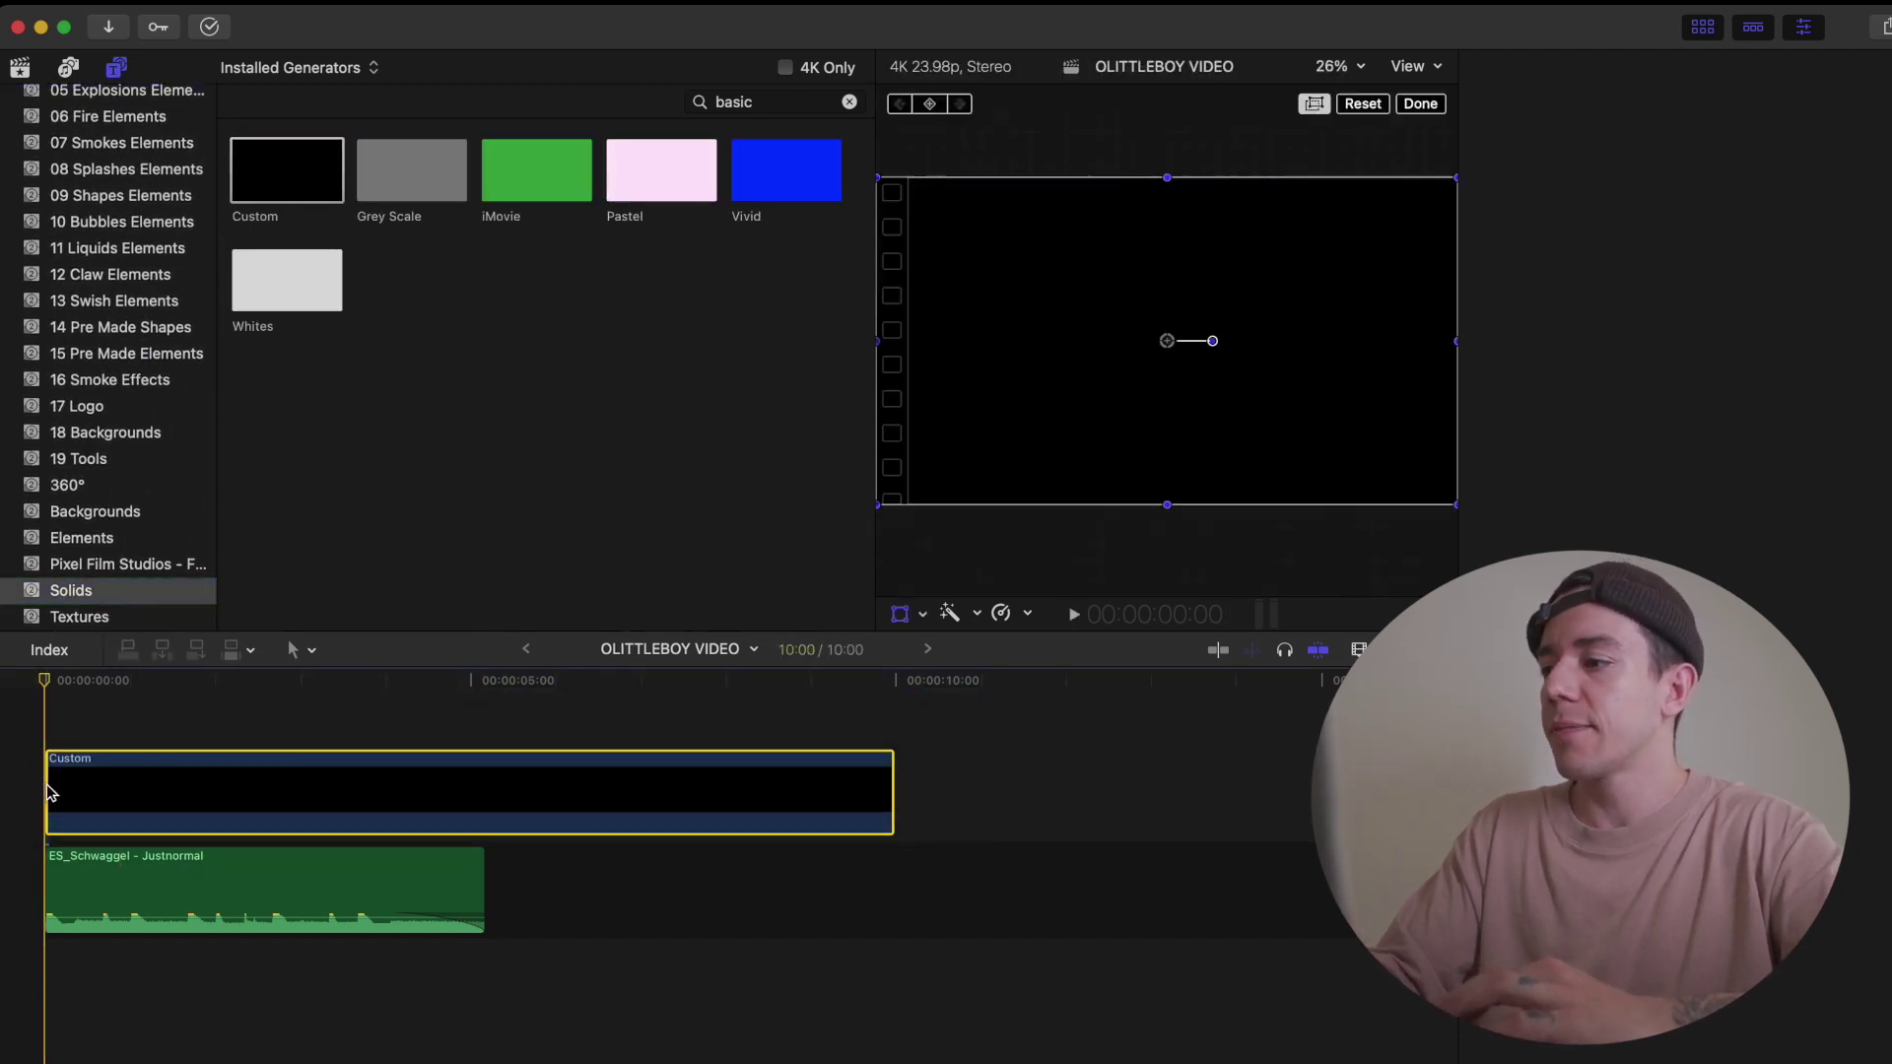
Search the title templates for "basic" and place a Basic Title above the Custom solid near the start
{"action": "left_click", "coordinate": [59, 97]}
{"action": "left_click", "coordinate": [779, 106]}
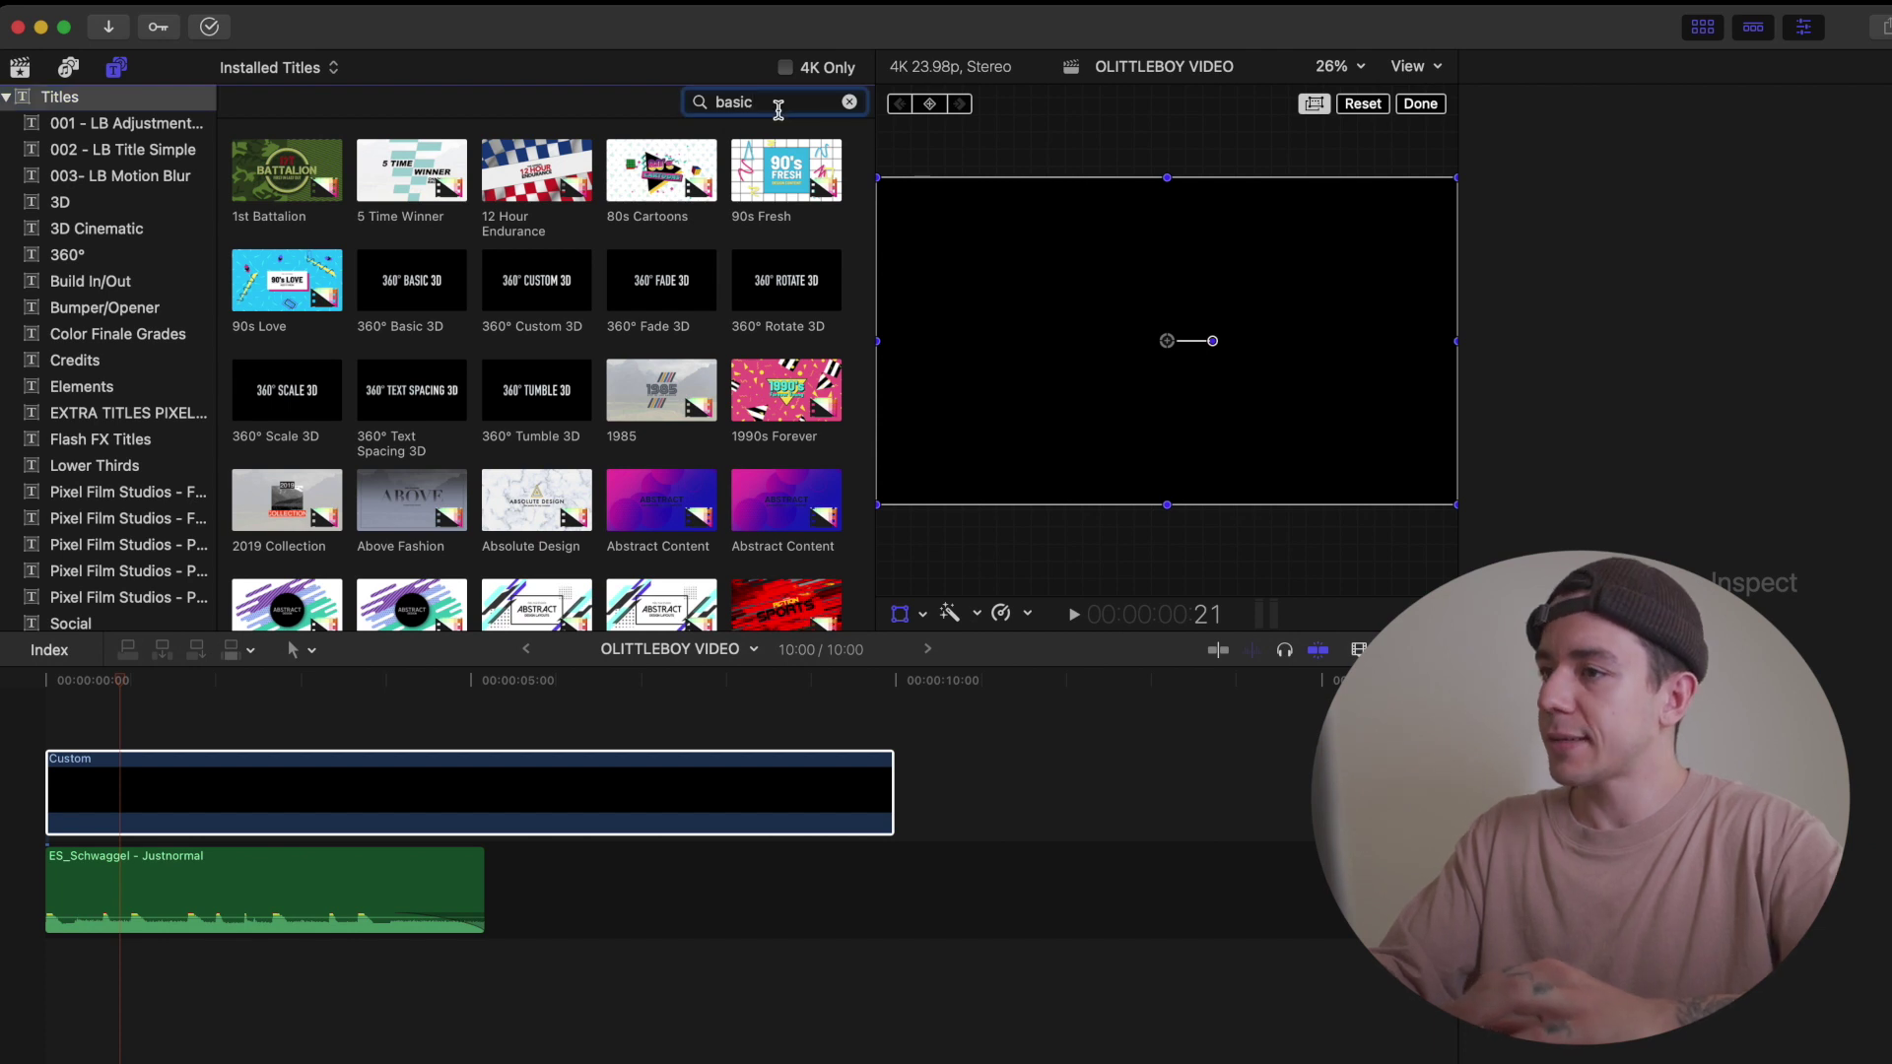
{"action": "key", "text": "Return"}
{"action": "left_click_drag", "start_coordinate": [650, 172], "coordinate": [112, 730]}
{"action": "key", "text": "super+4"}
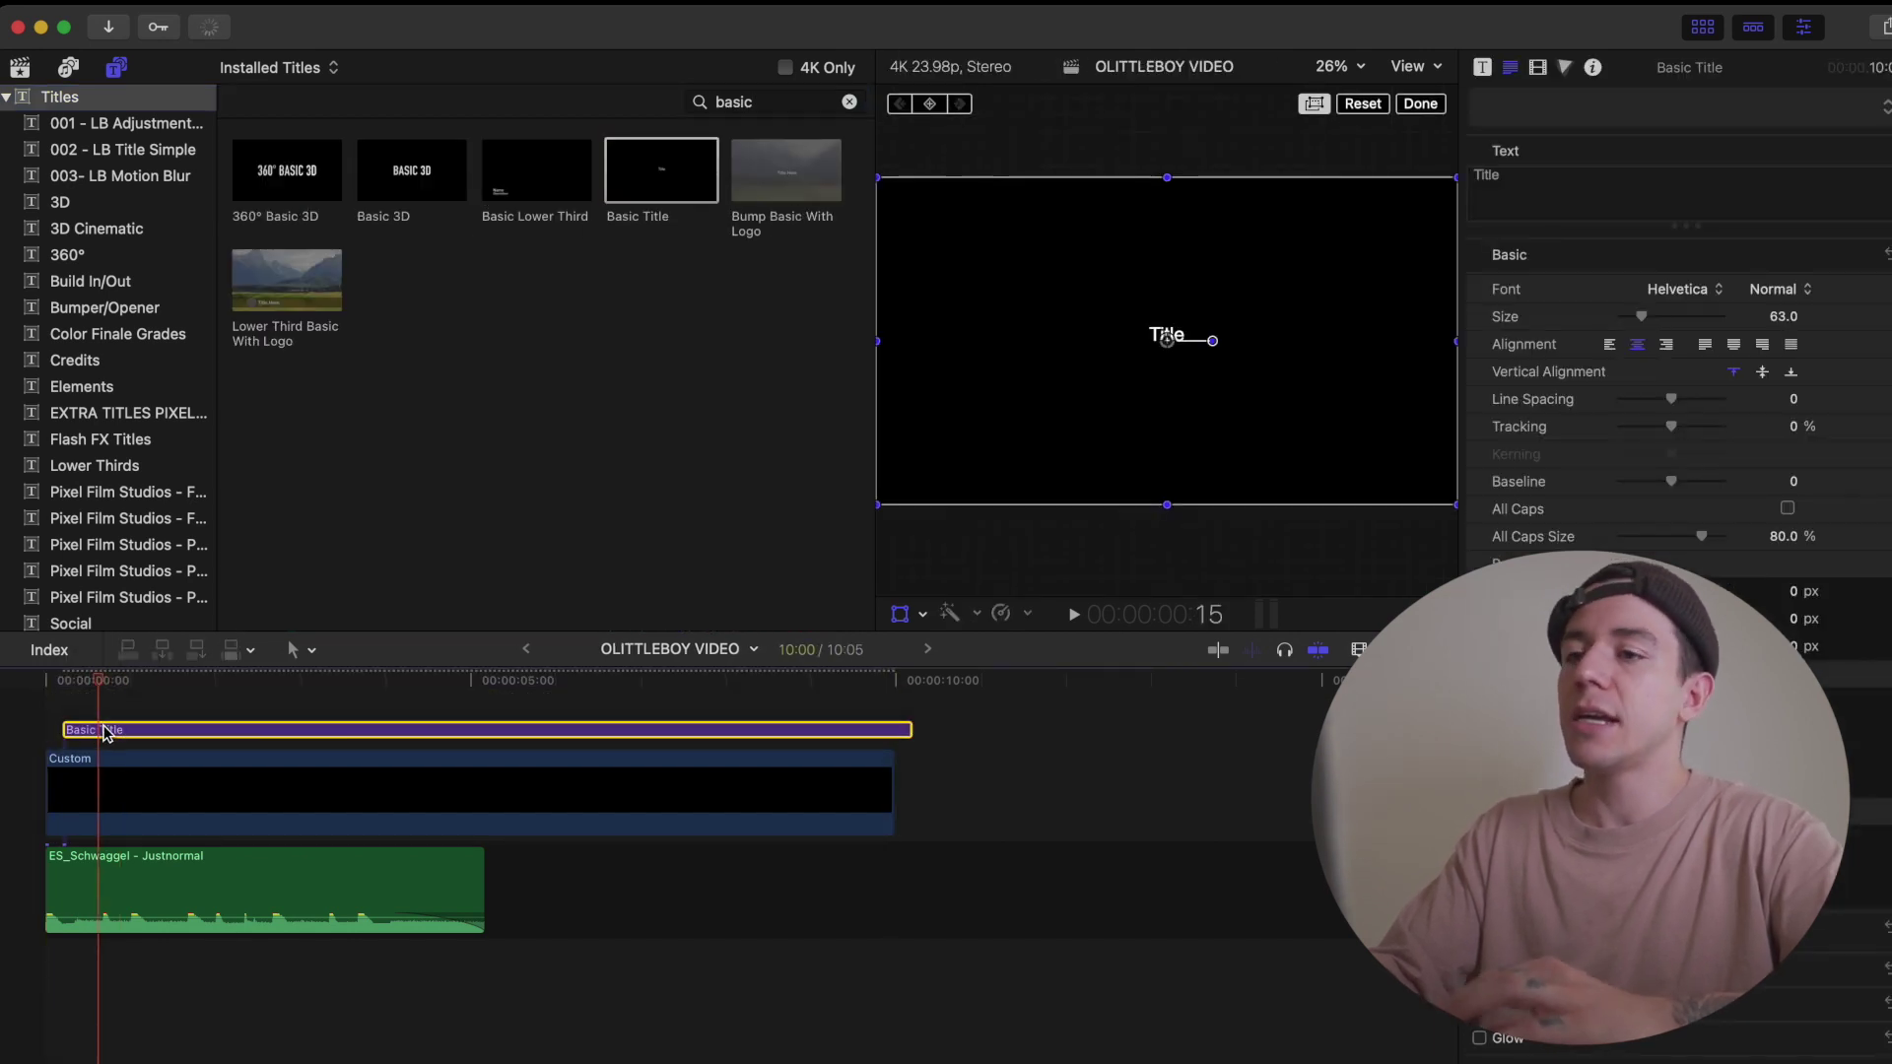
Replace the title's placeholder text with "Little Boy"
{"action": "double_click", "coordinate": [1567, 203]}
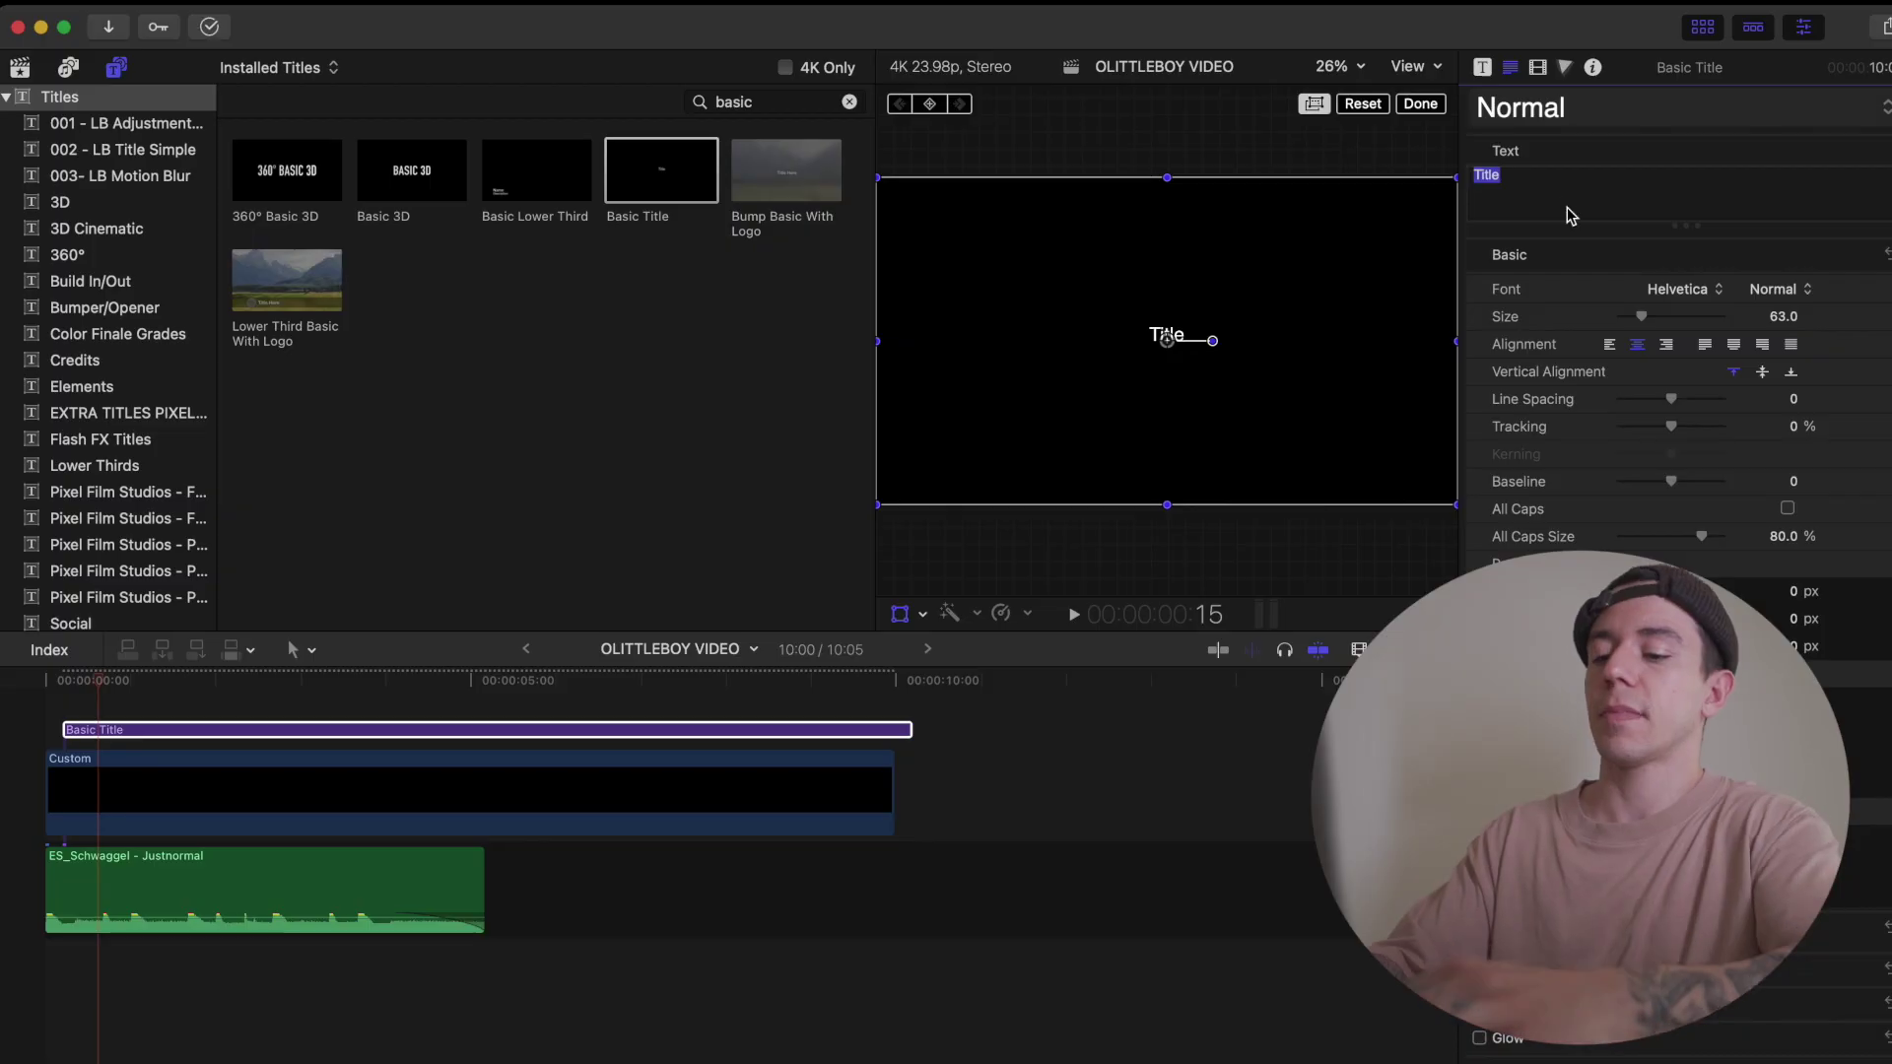
{"action": "type", "text": "ttle B"}
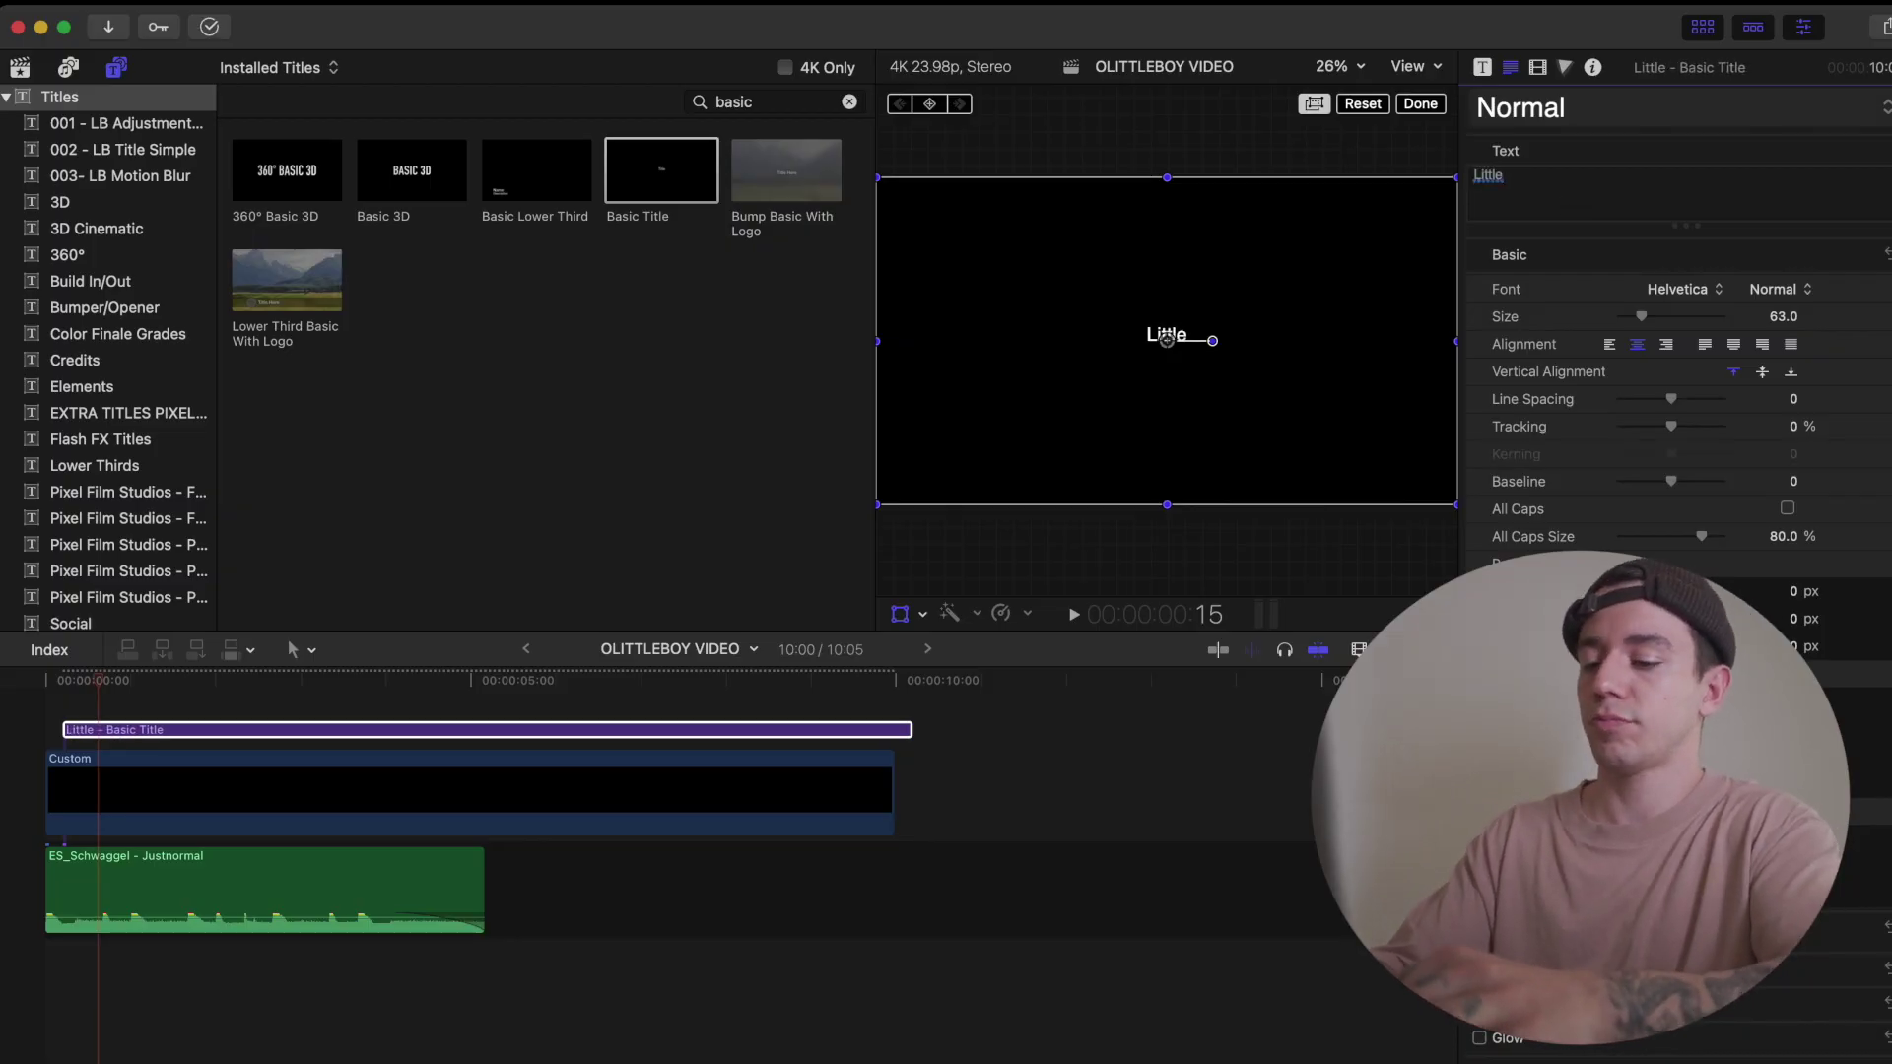
{"action": "type", "text": "oy"}
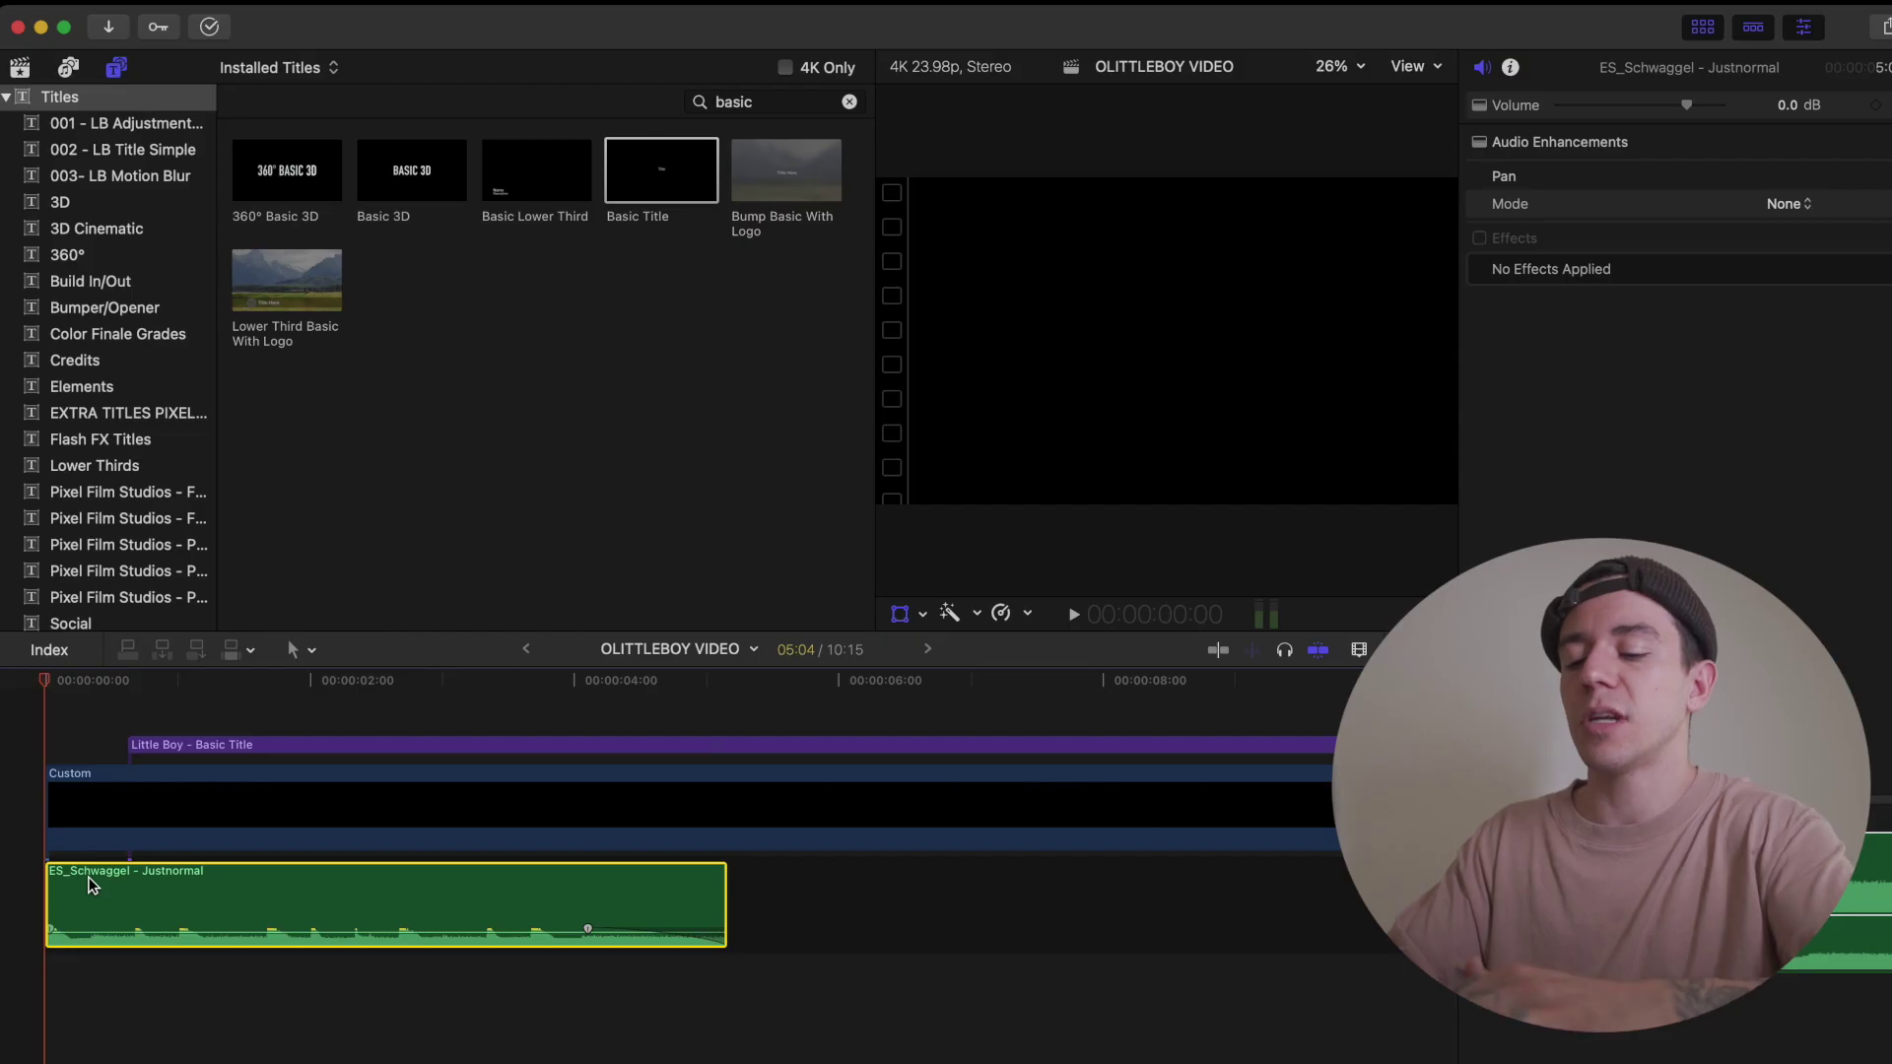
Play the music clip and mark its beats, including a marker at 4:01
{"action": "key", "text": "space"}
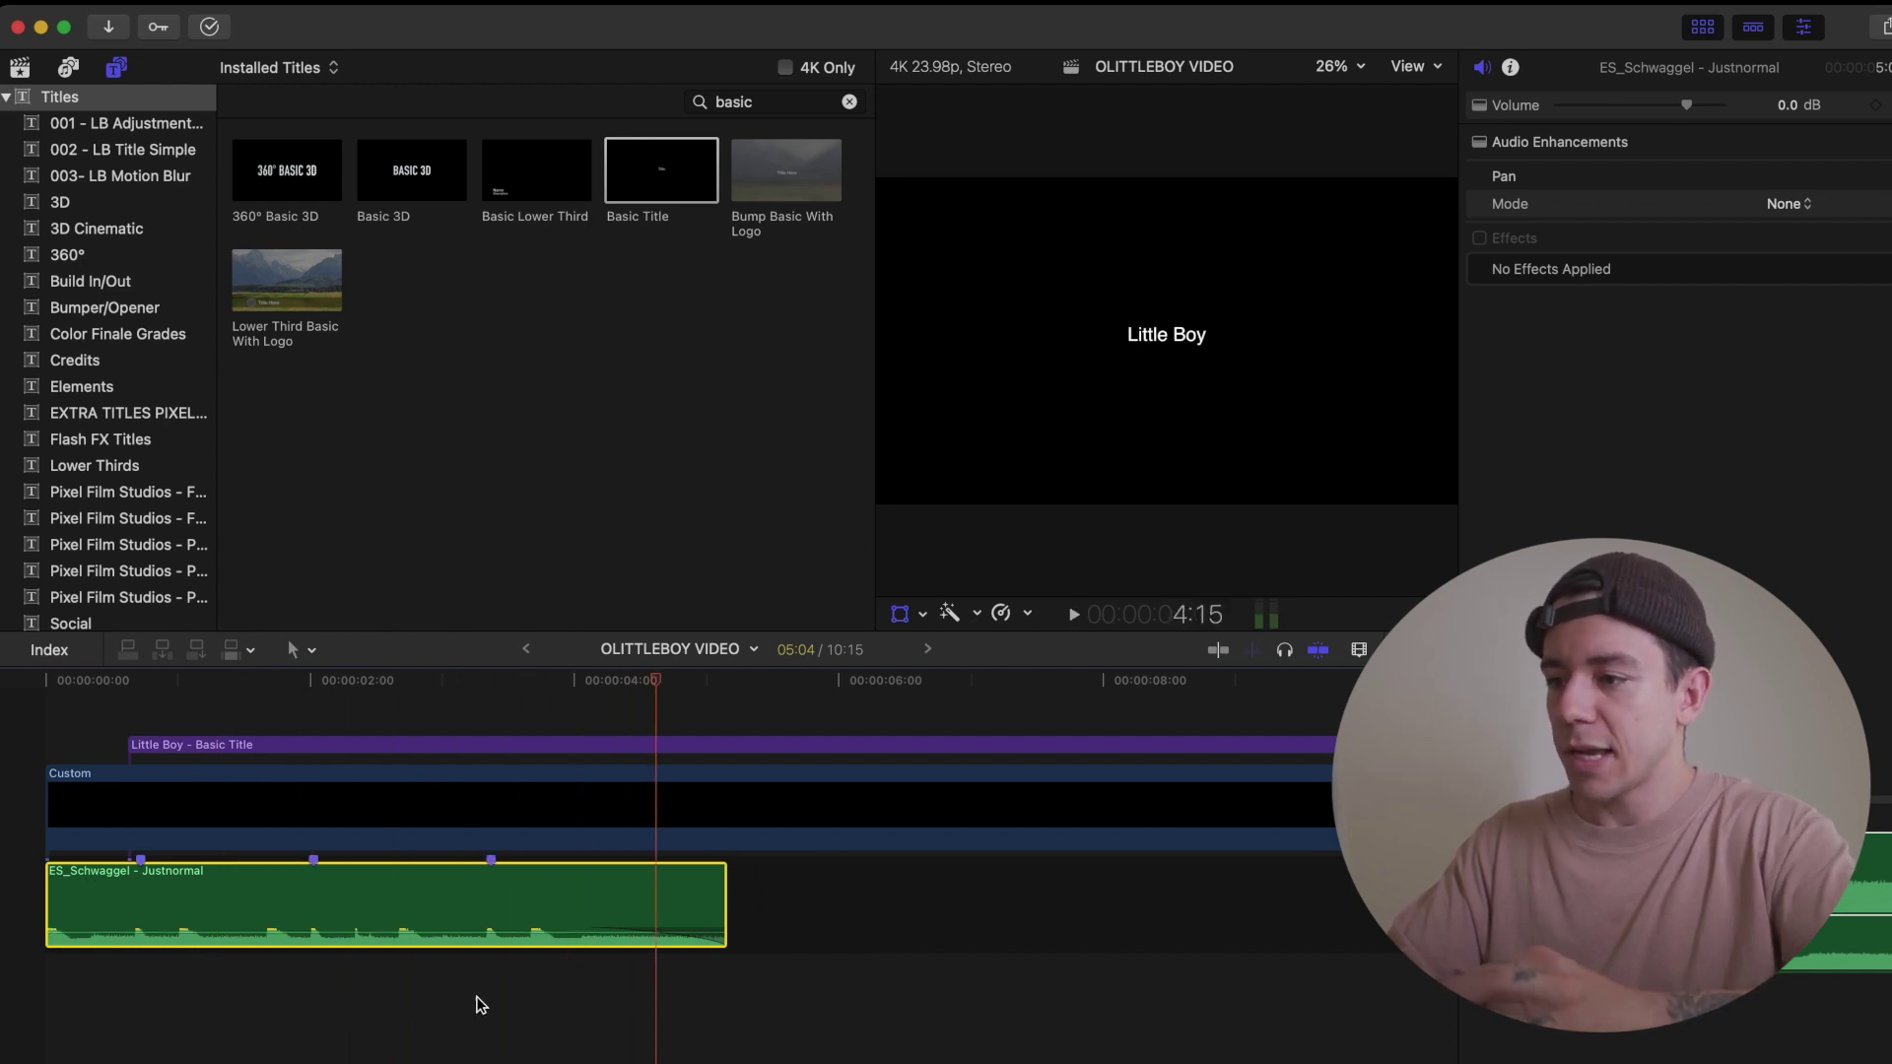
{"action": "left_click", "coordinate": [580, 981]}
{"action": "left_click", "coordinate": [588, 900]}
{"action": "key", "text": "m"}
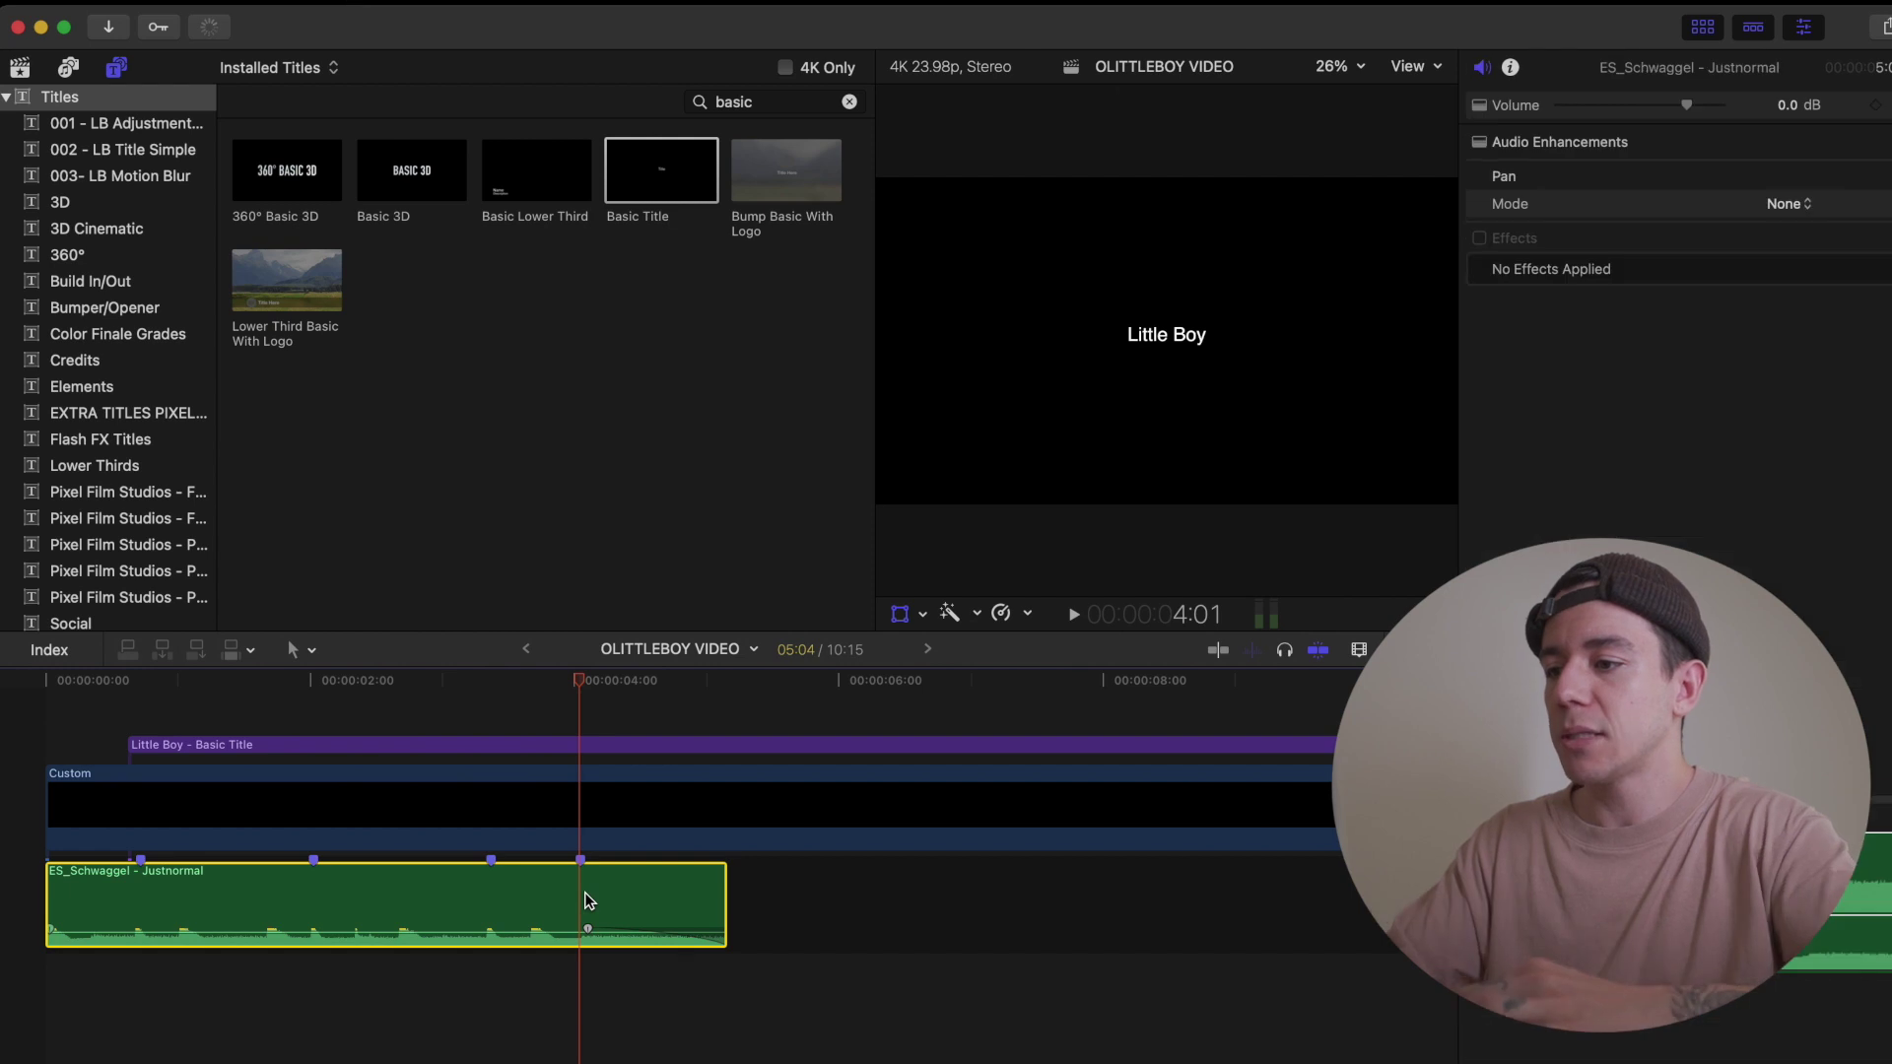
Shorten the Little Boy title by trimming its end back toward the last music marker
{"action": "key", "text": "super+minus"}
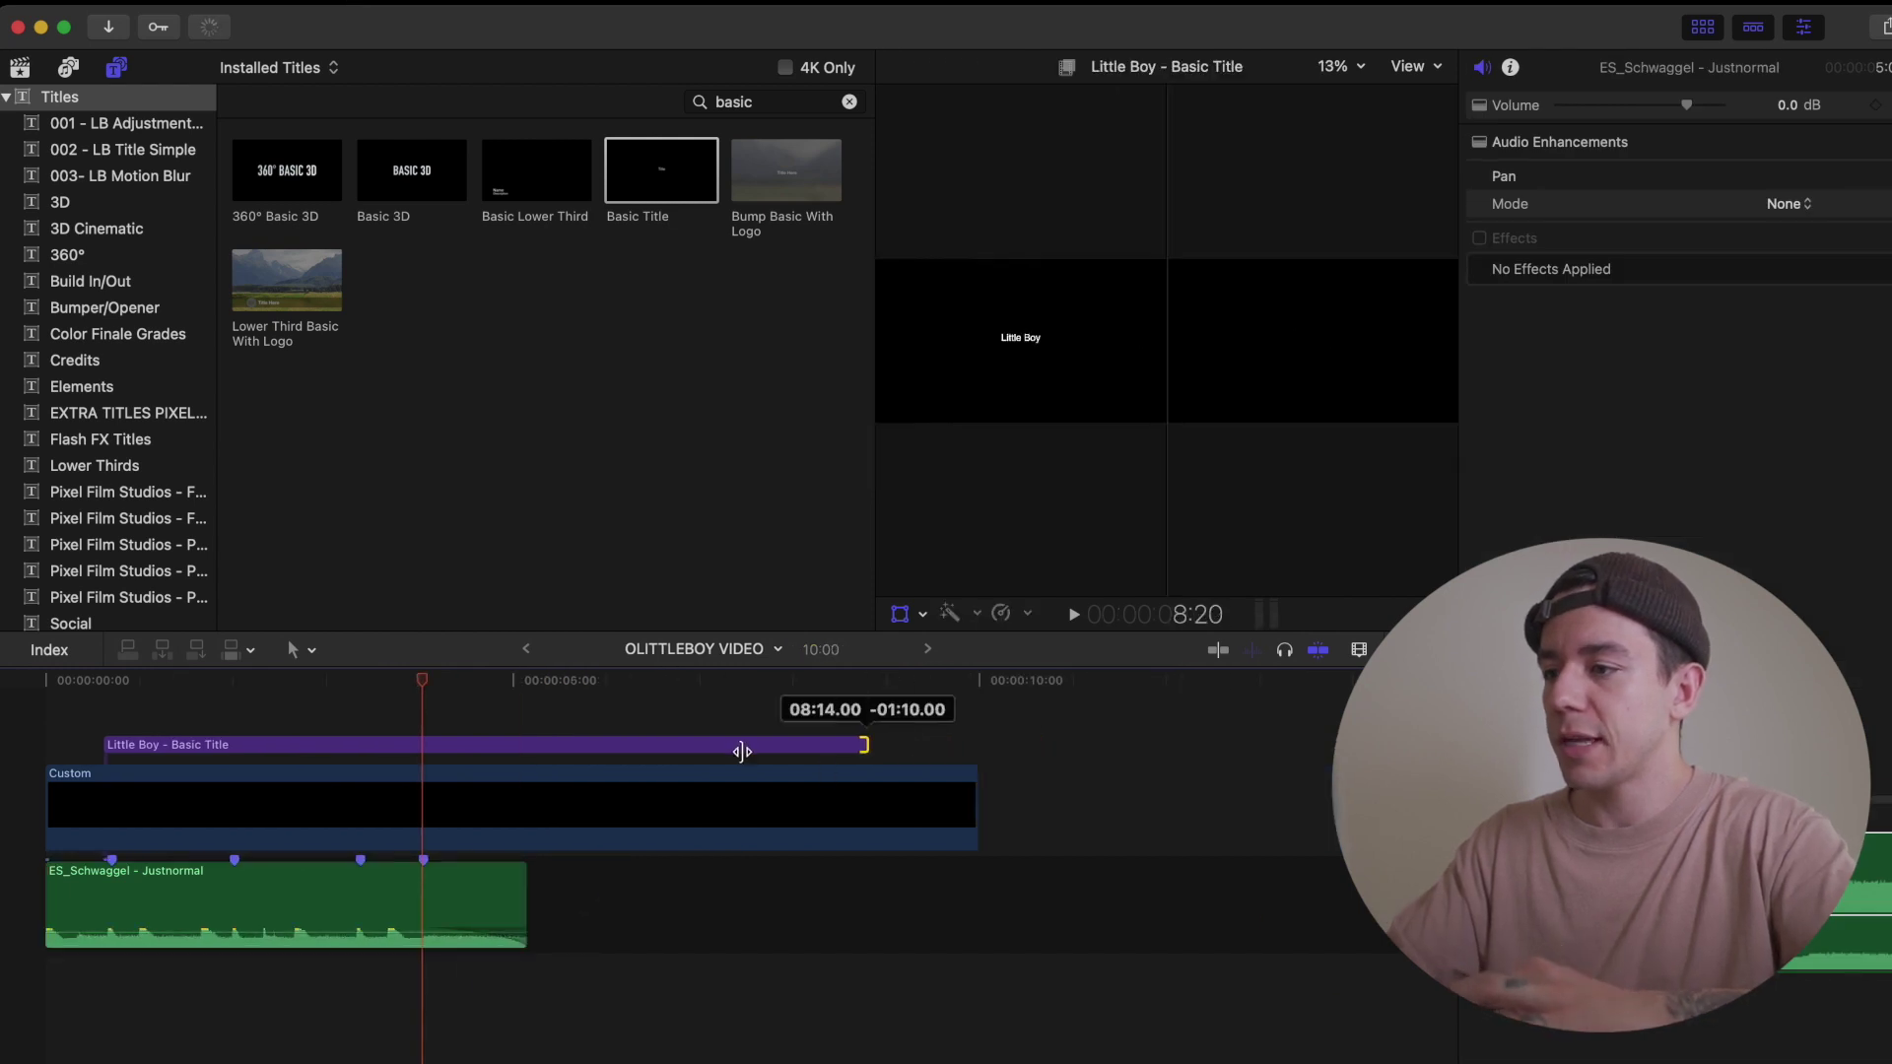
{"action": "left_click_drag", "start_coordinate": [739, 748], "coordinate": [444, 748]}
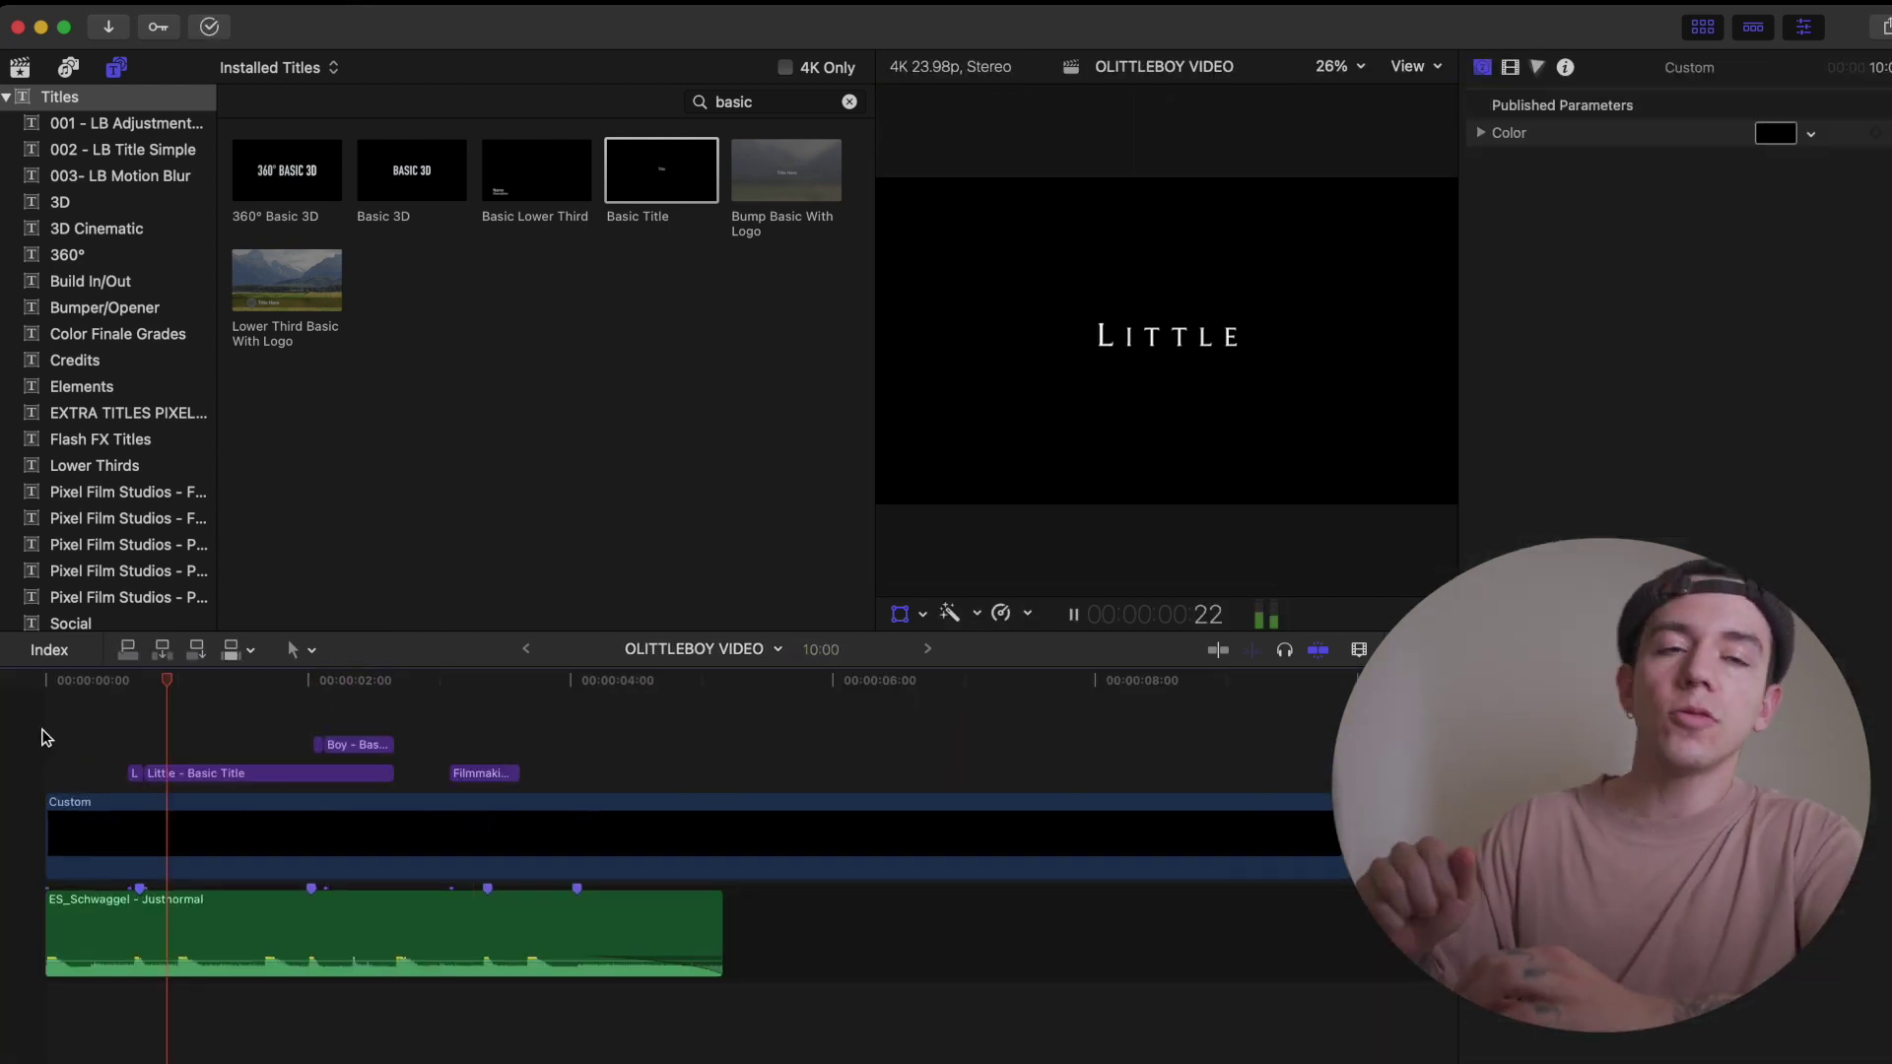
Place the Boy title on a higher track and shift the first Little title slightly after the timeline start
{"action": "left_click_drag", "start_coordinate": [380, 740], "coordinate": [397, 709]}
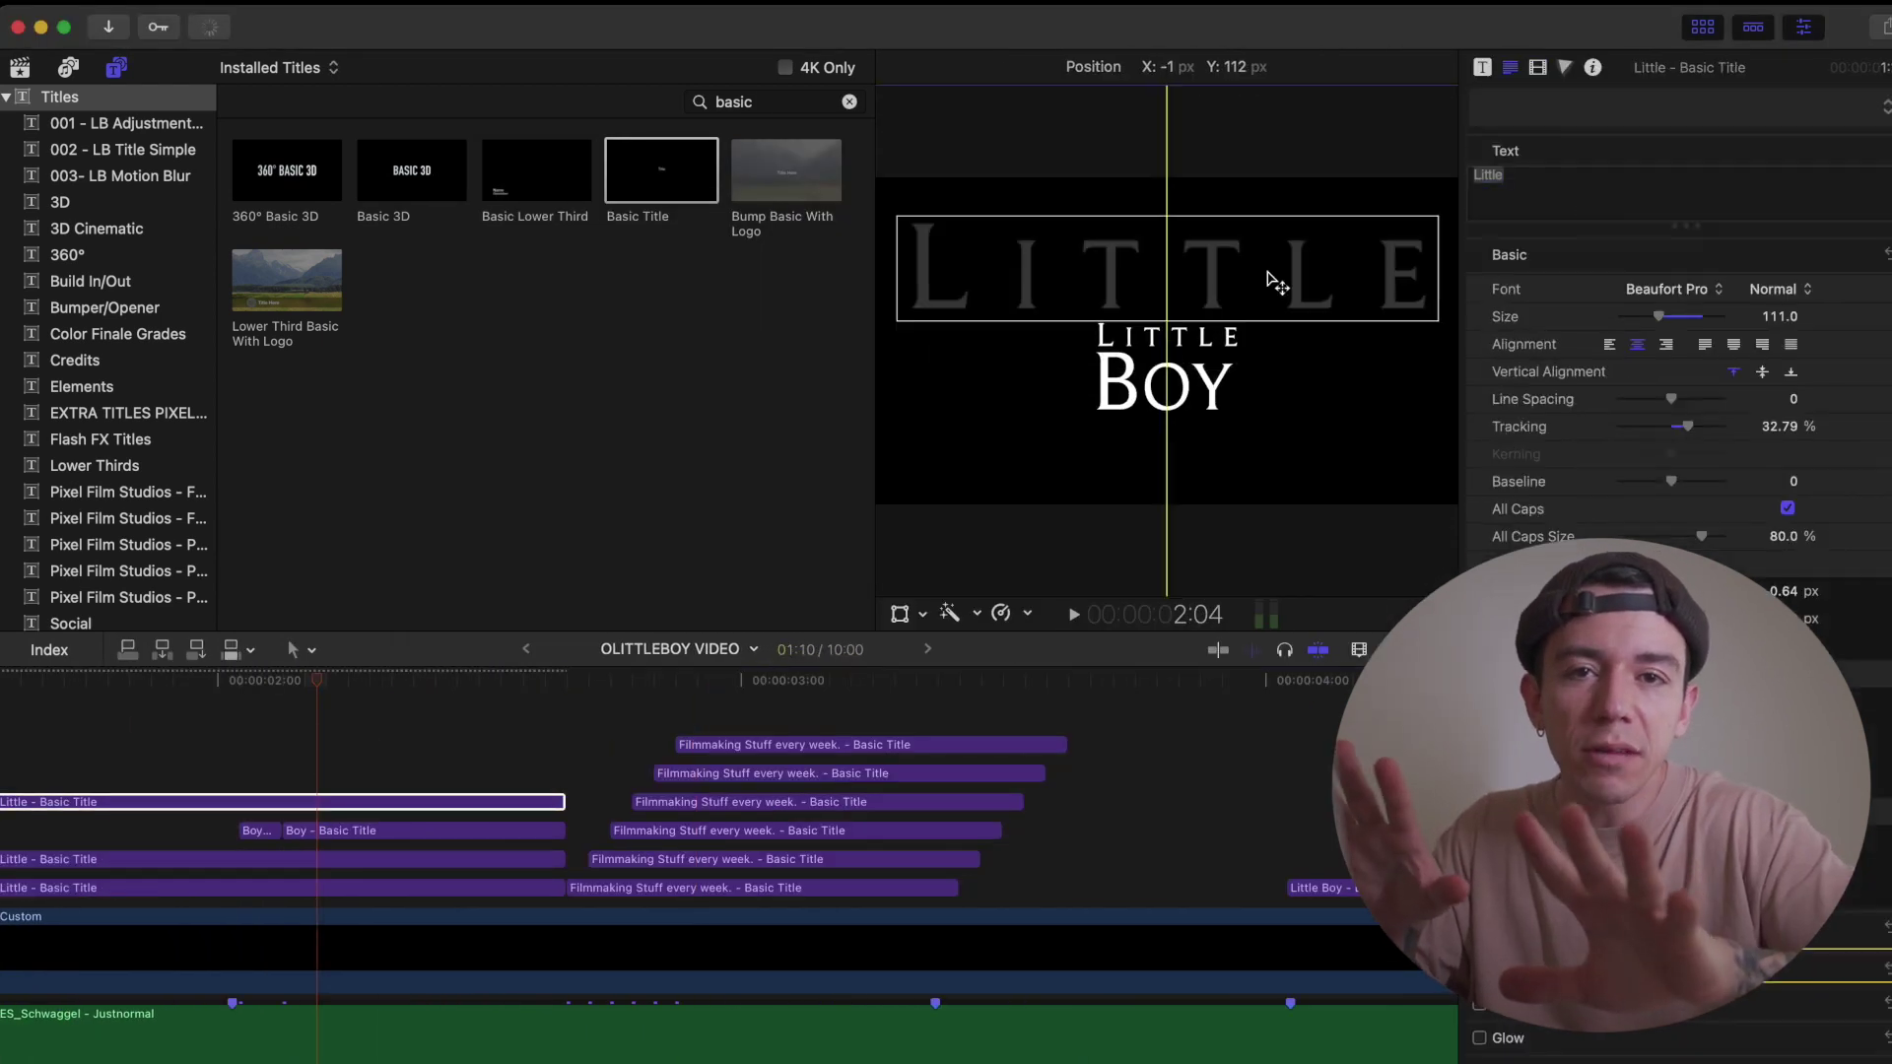
{"action": "left_click_drag", "start_coordinate": [111, 891], "coordinate": [120, 895]}
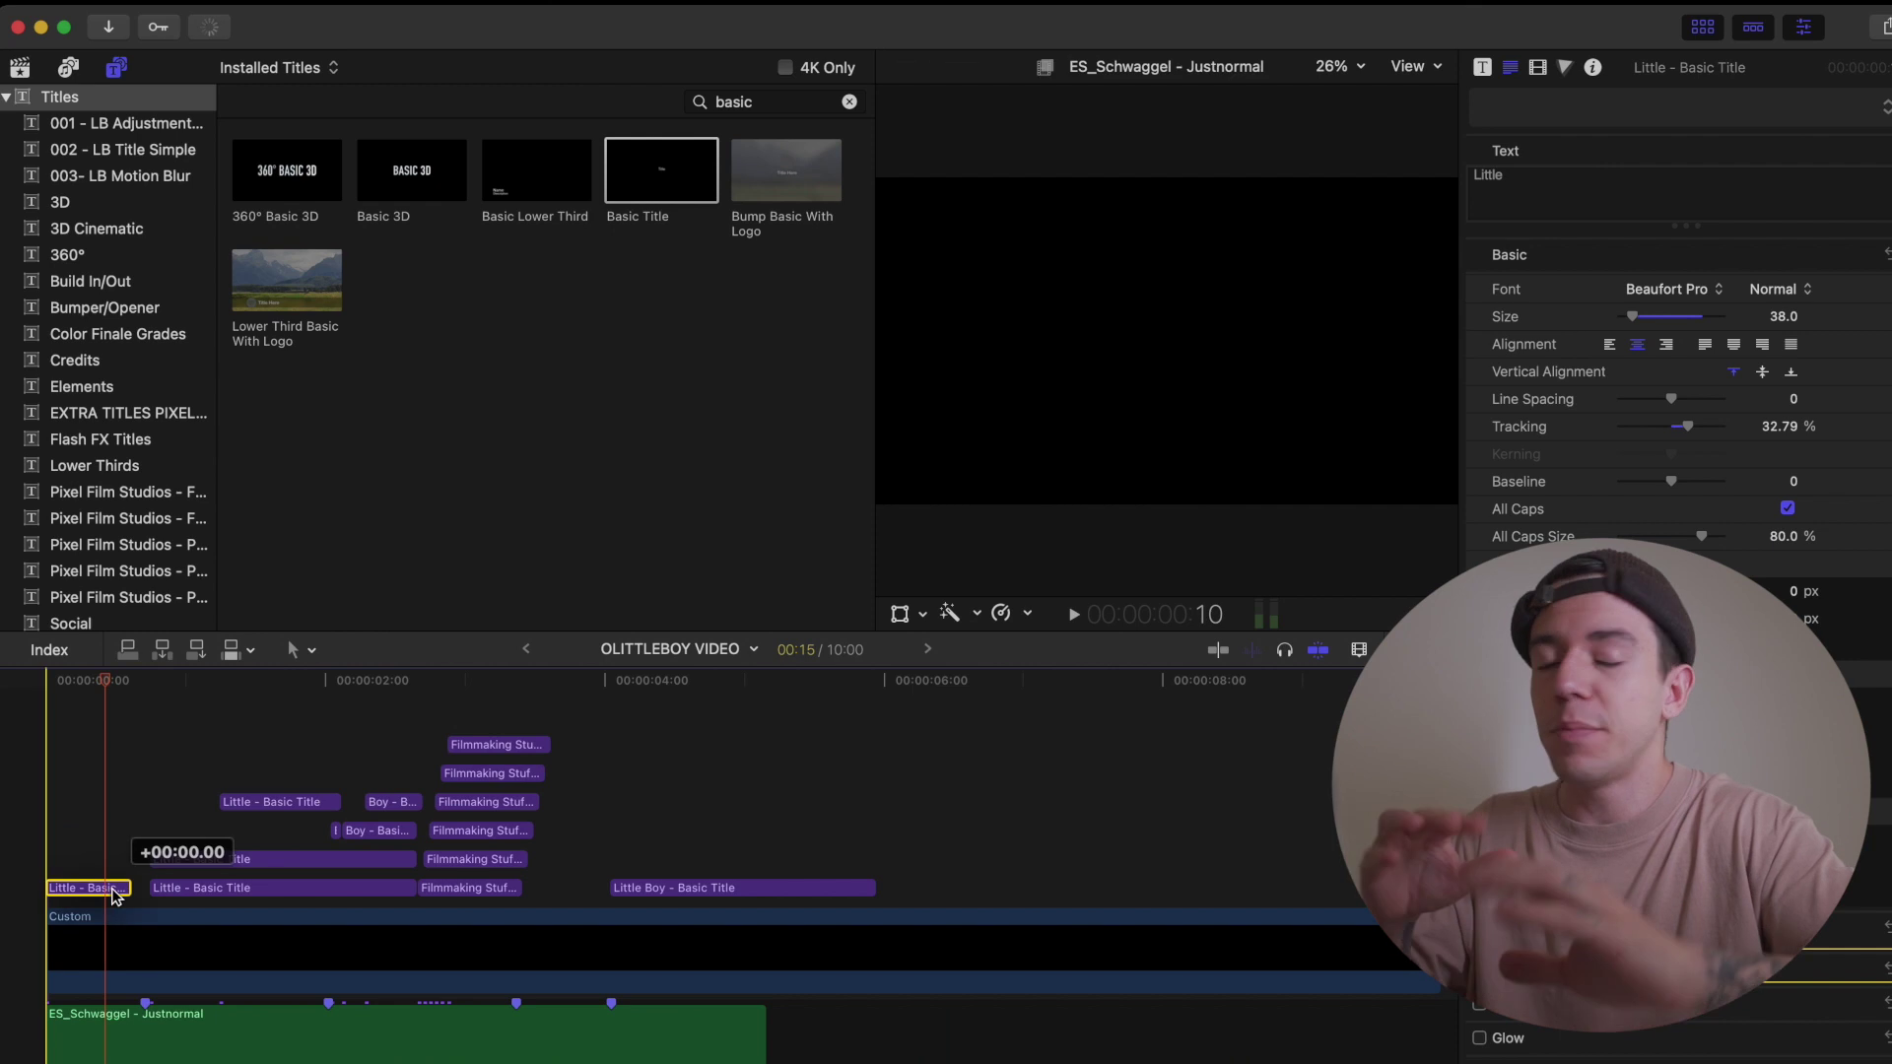
{"action": "key", "text": "super+equal"}
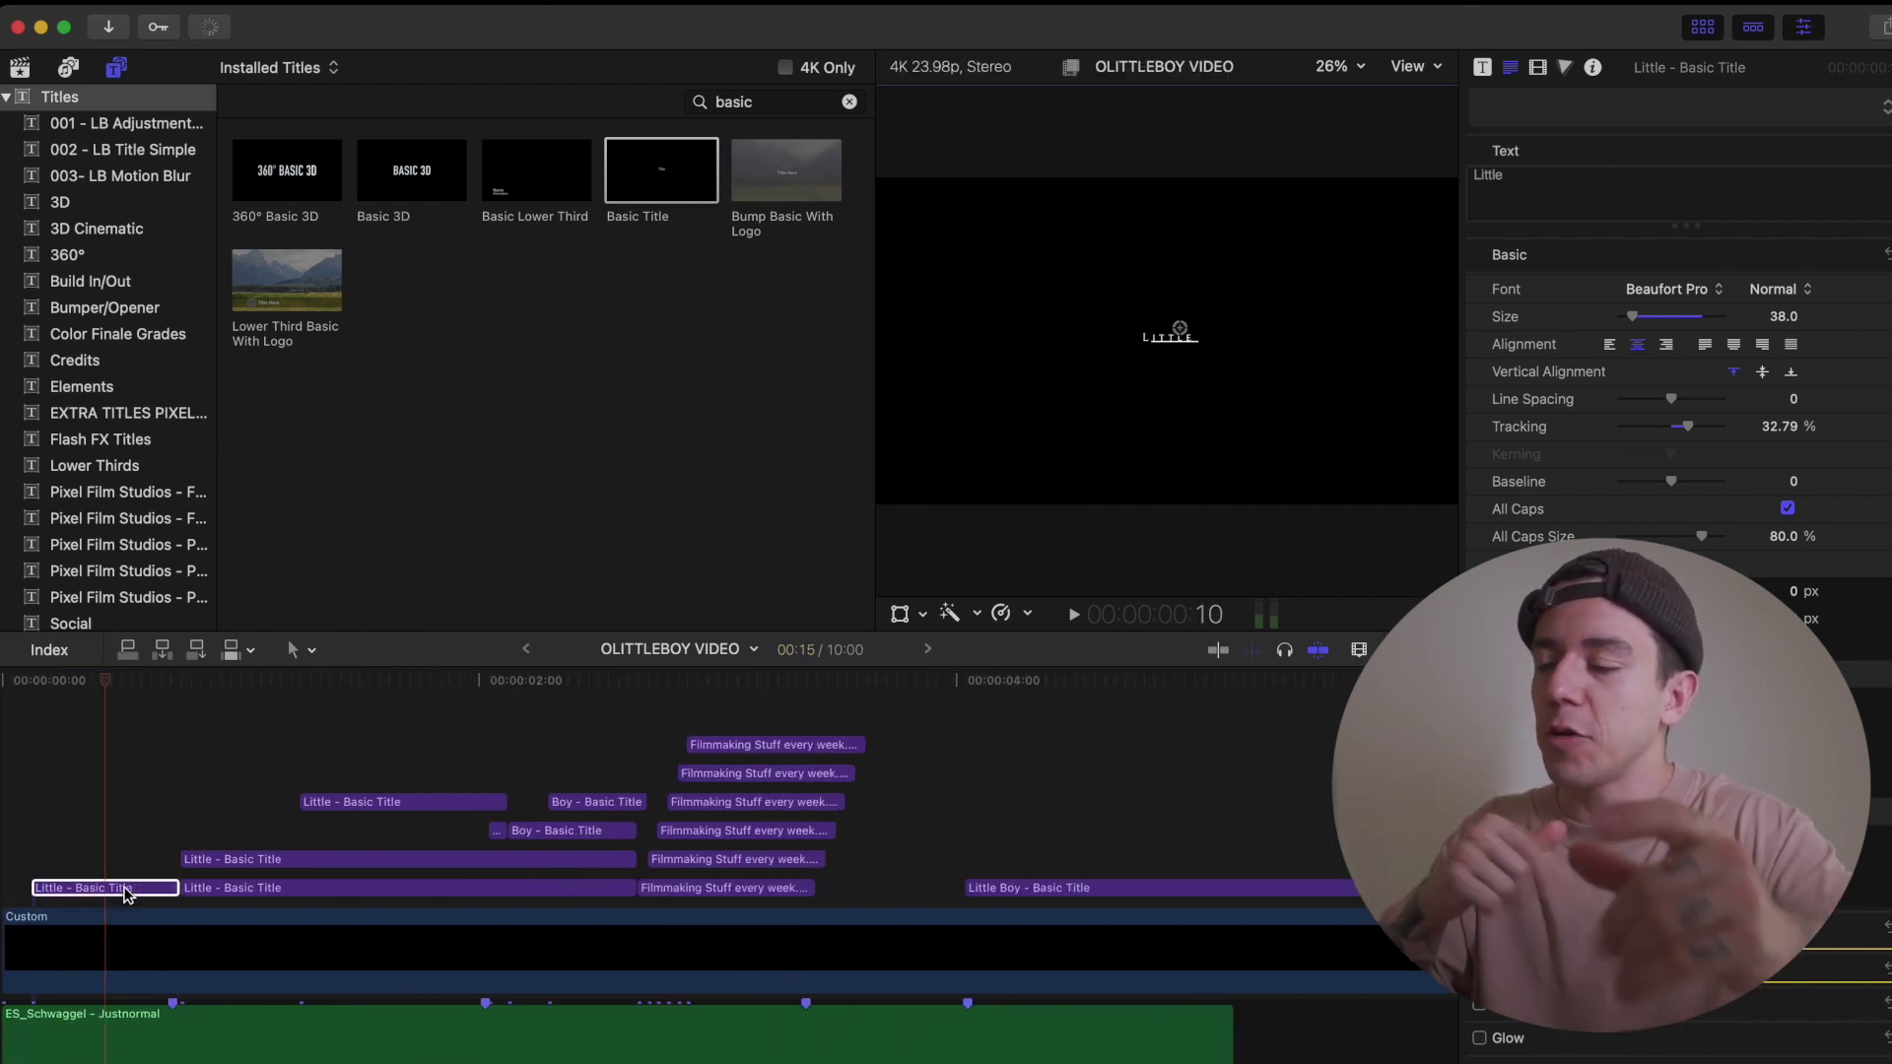
{"action": "key", "text": "super+minus"}
{"action": "key", "text": "super+equal"}
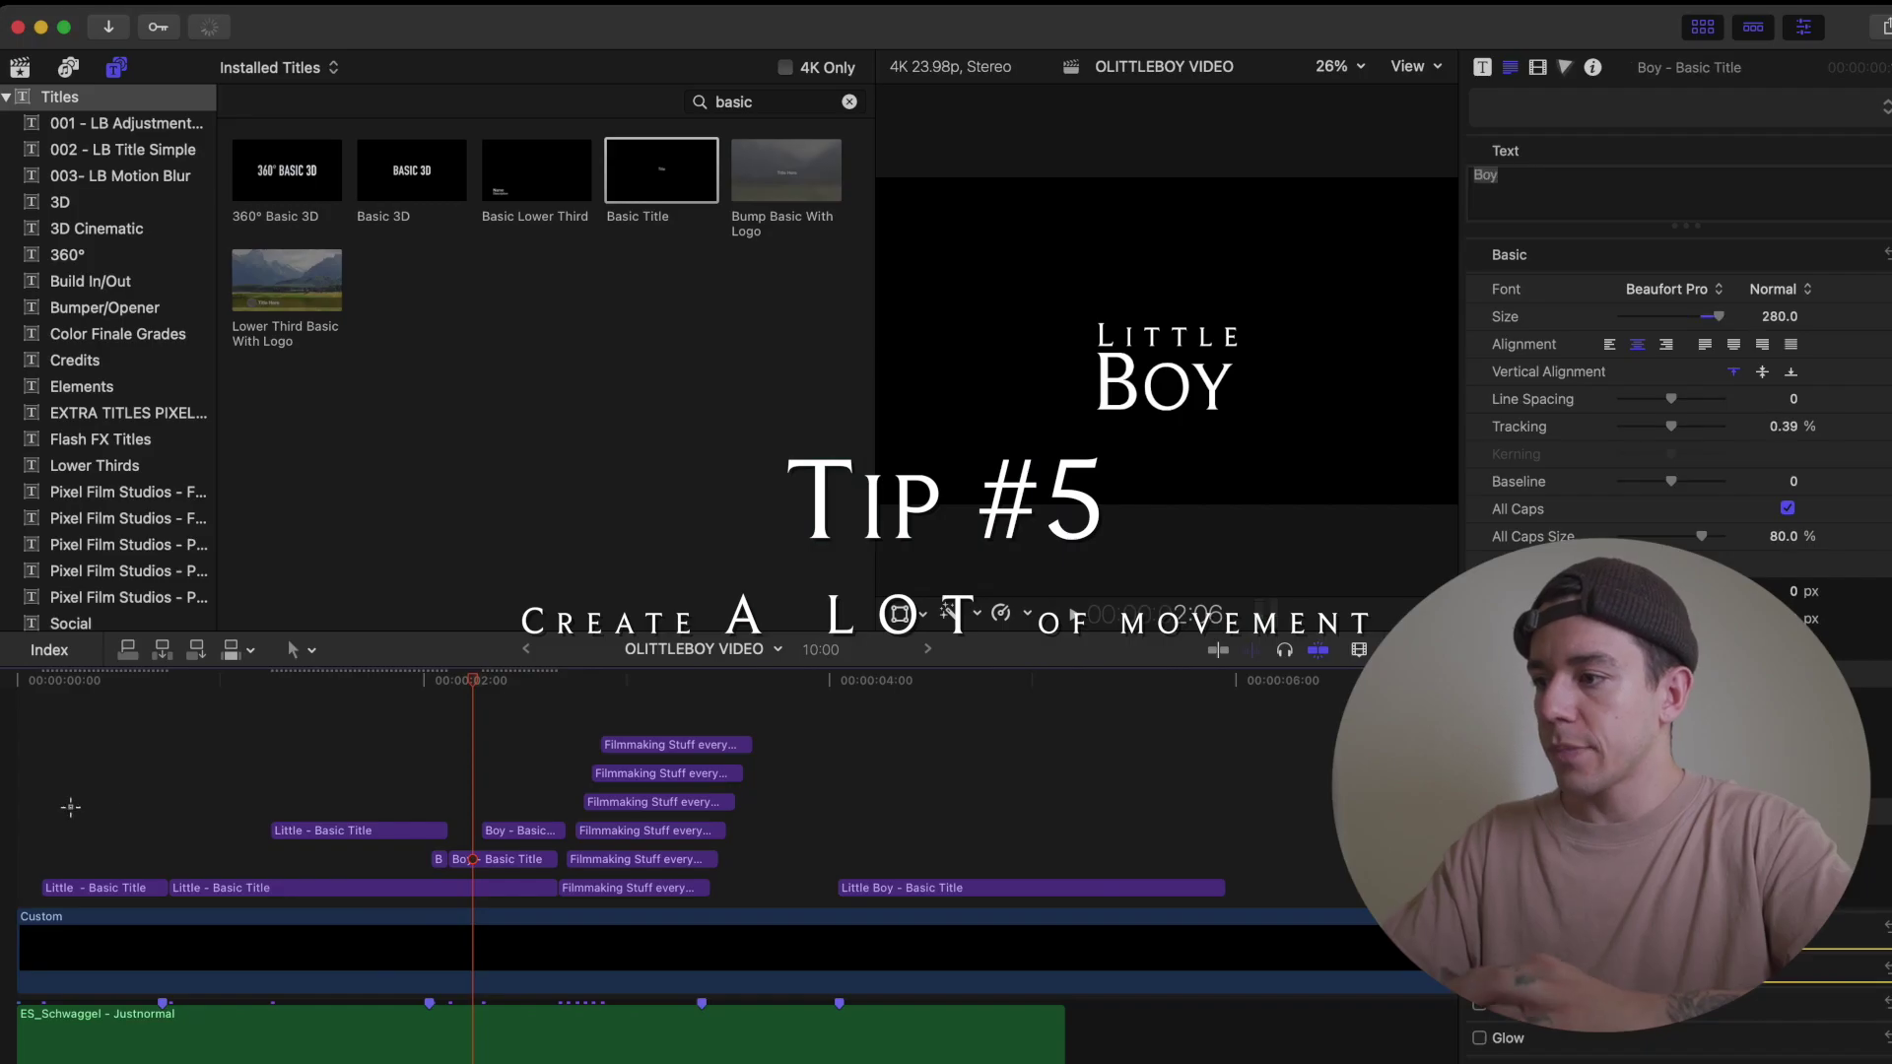
Combine the two consecutive Little titles directly above the Custom solid into a compound clip named 001
{"action": "left_click_drag", "start_coordinate": [67, 803], "coordinate": [209, 892]}
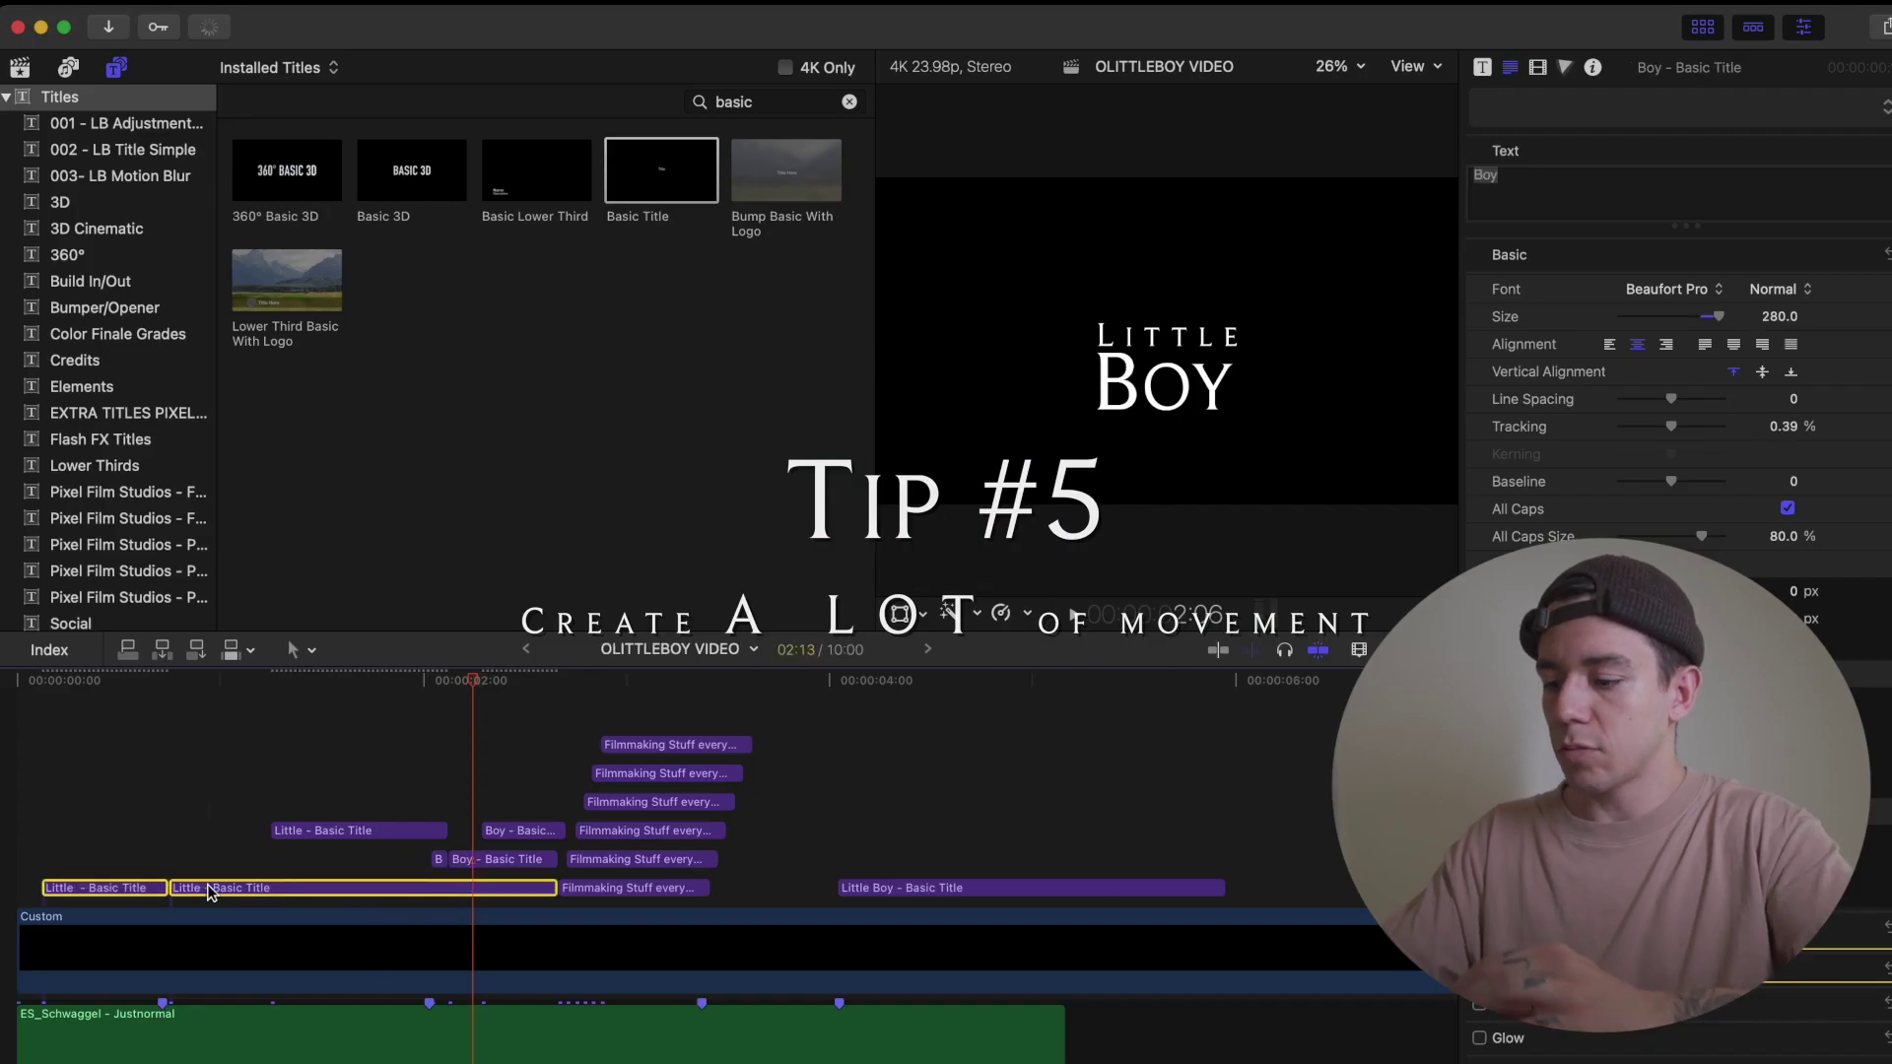
{"action": "key", "text": "alt+g"}
{"action": "type", "text": "001"}
{"action": "key", "text": "Return"}
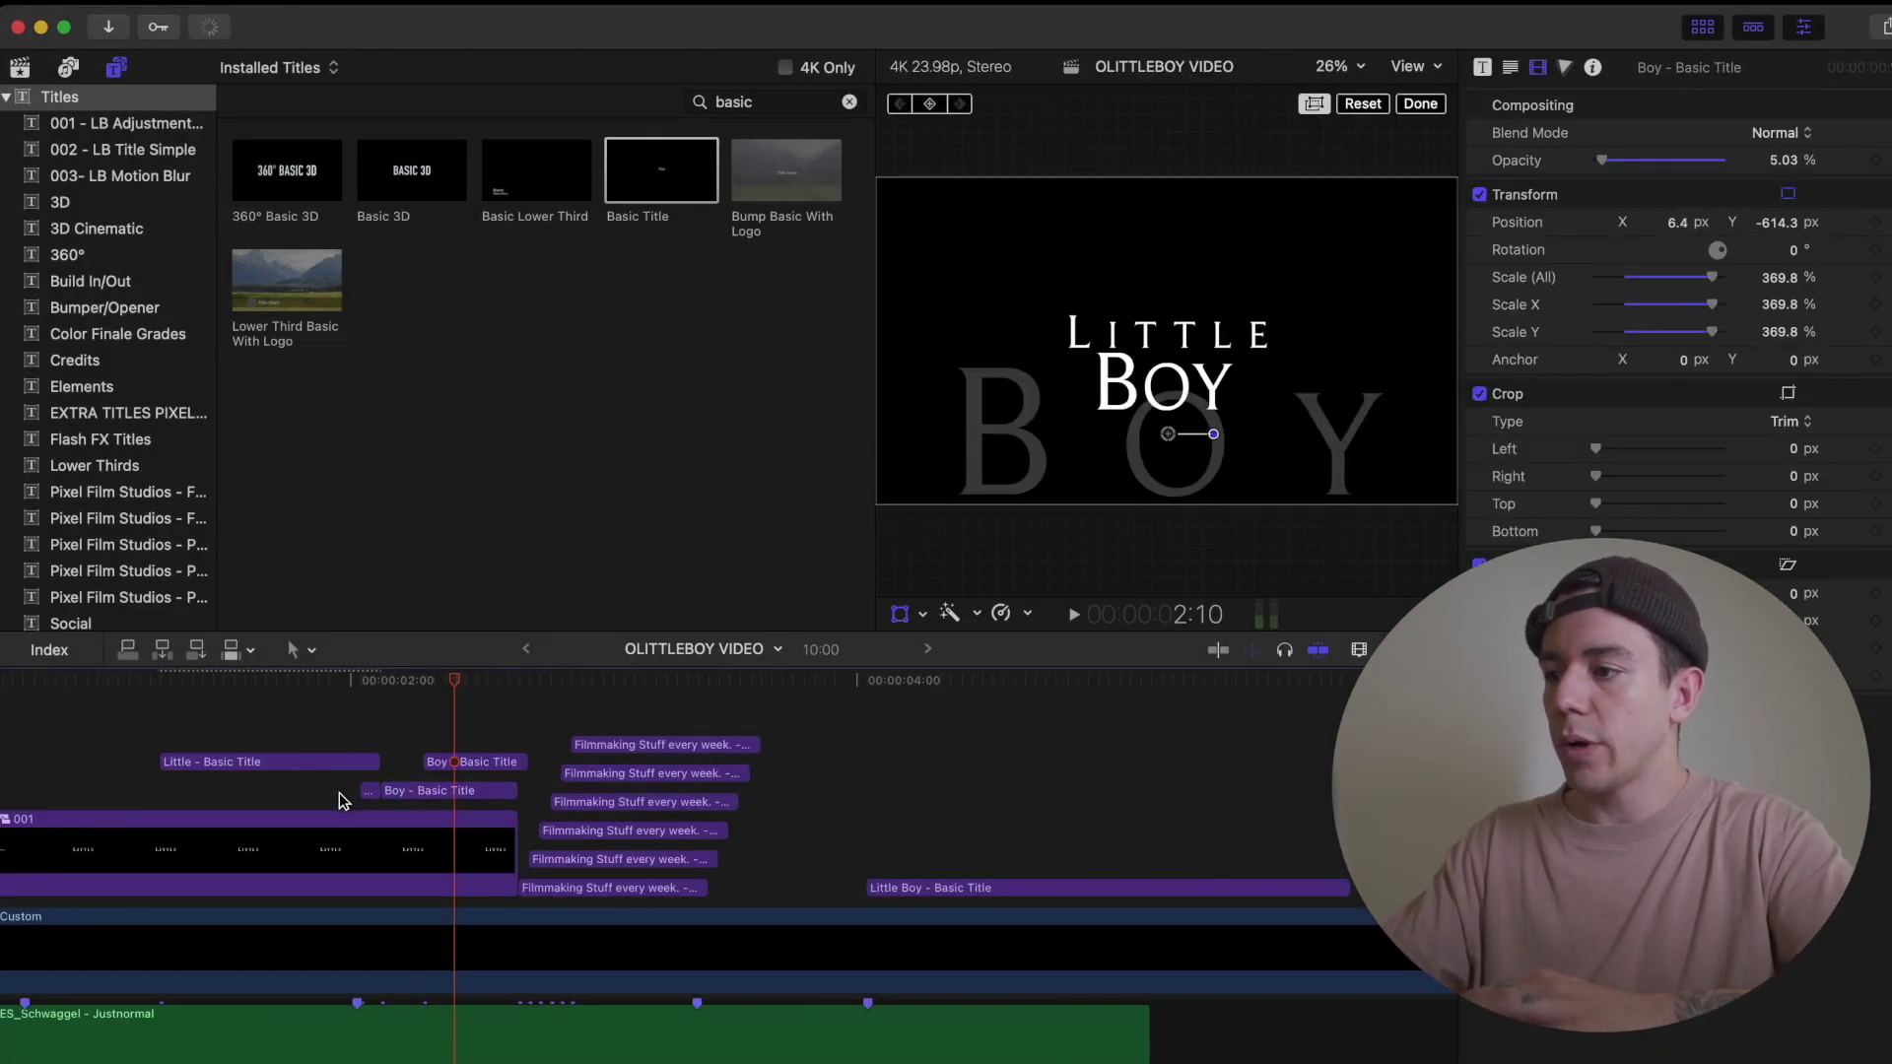
Combine the two adjoining Boy titles above 001 into a compound clip named 002
{"action": "left_click_drag", "start_coordinate": [339, 793], "coordinate": [437, 800]}
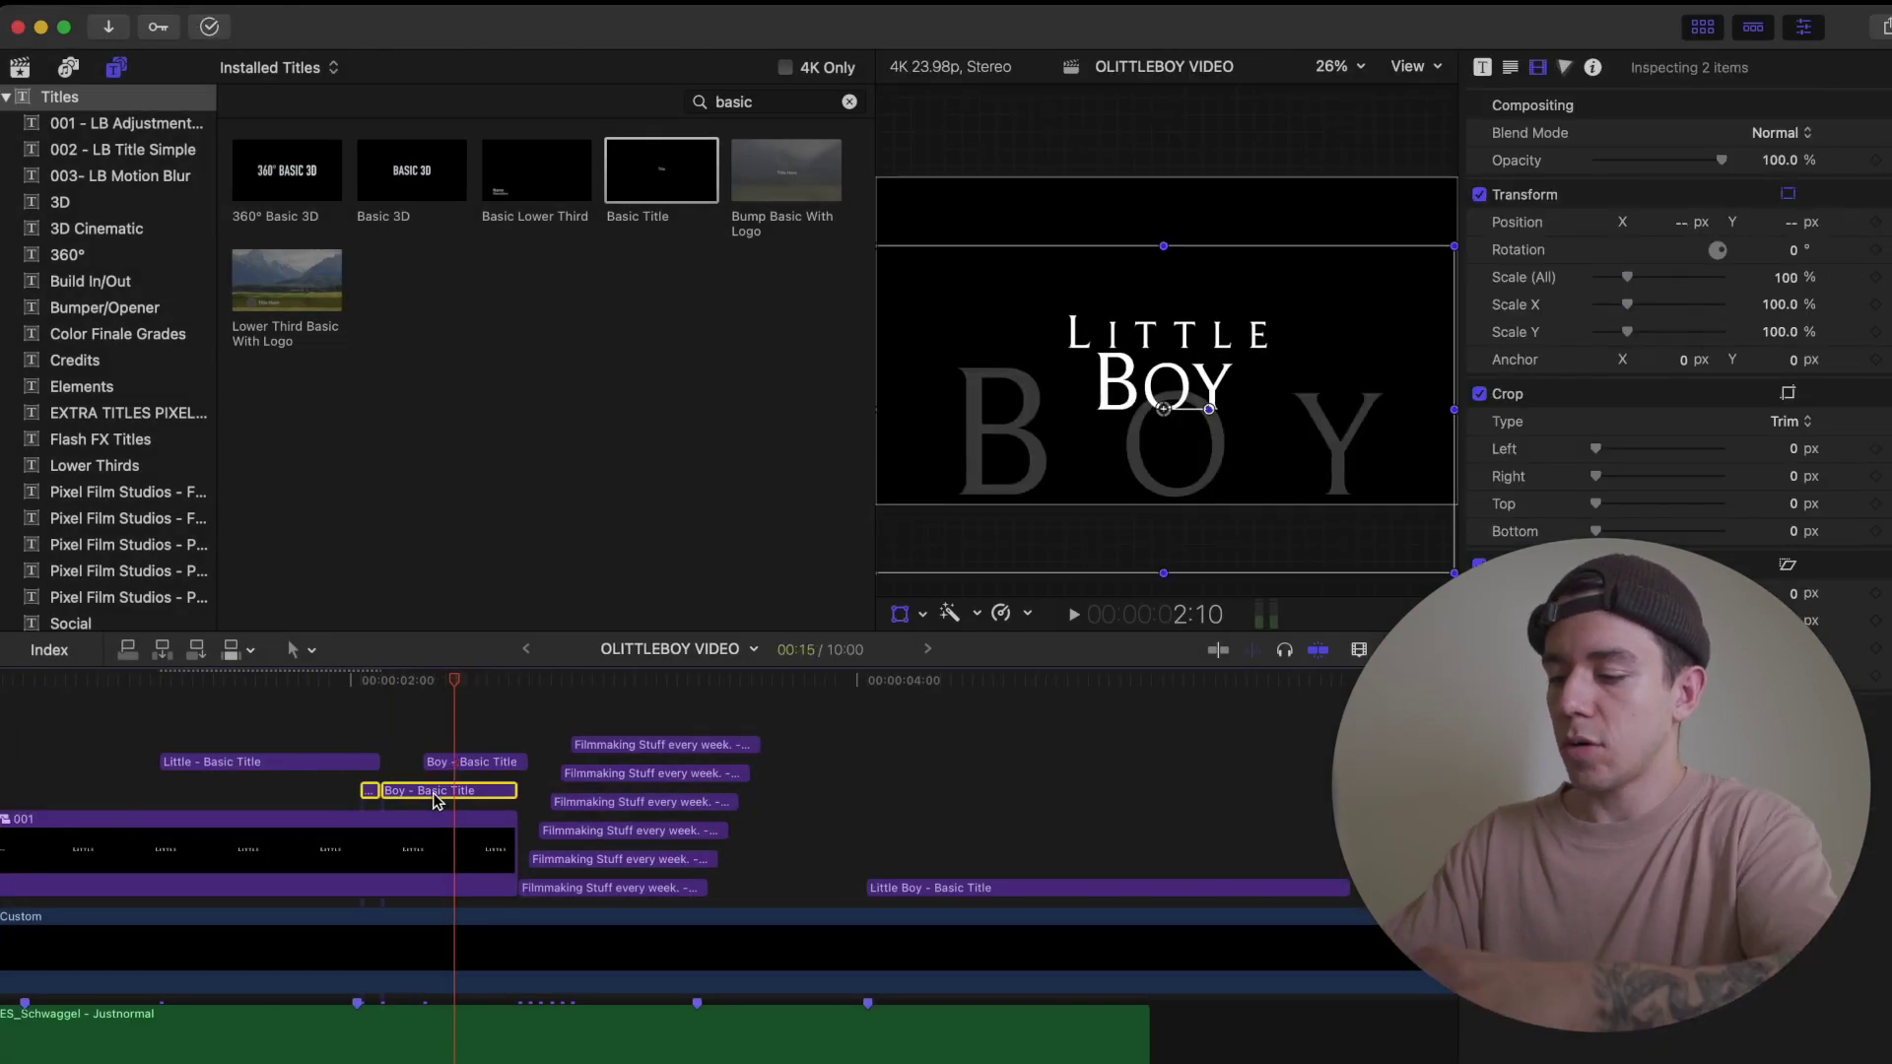
{"action": "key", "text": "alt+g"}
{"action": "type", "text": "00"}
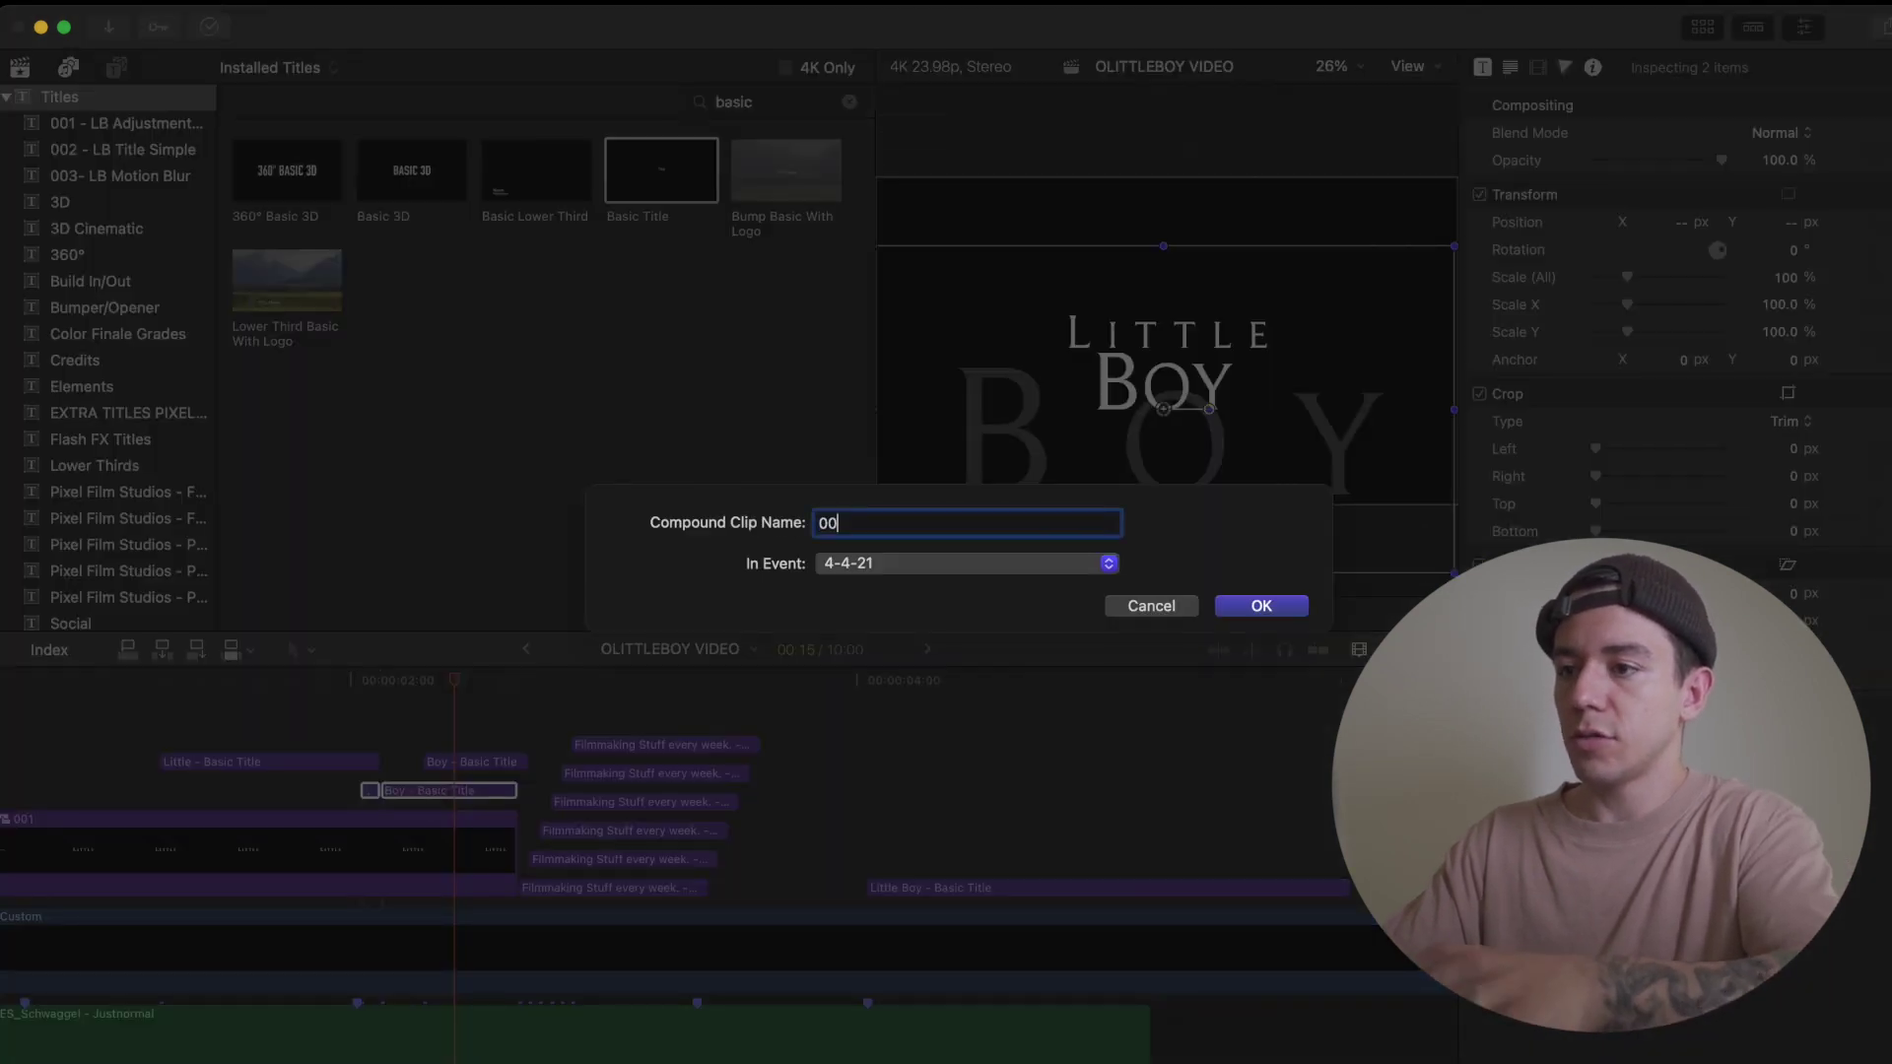
{"action": "type", "text": "2"}
{"action": "key", "text": "Return"}
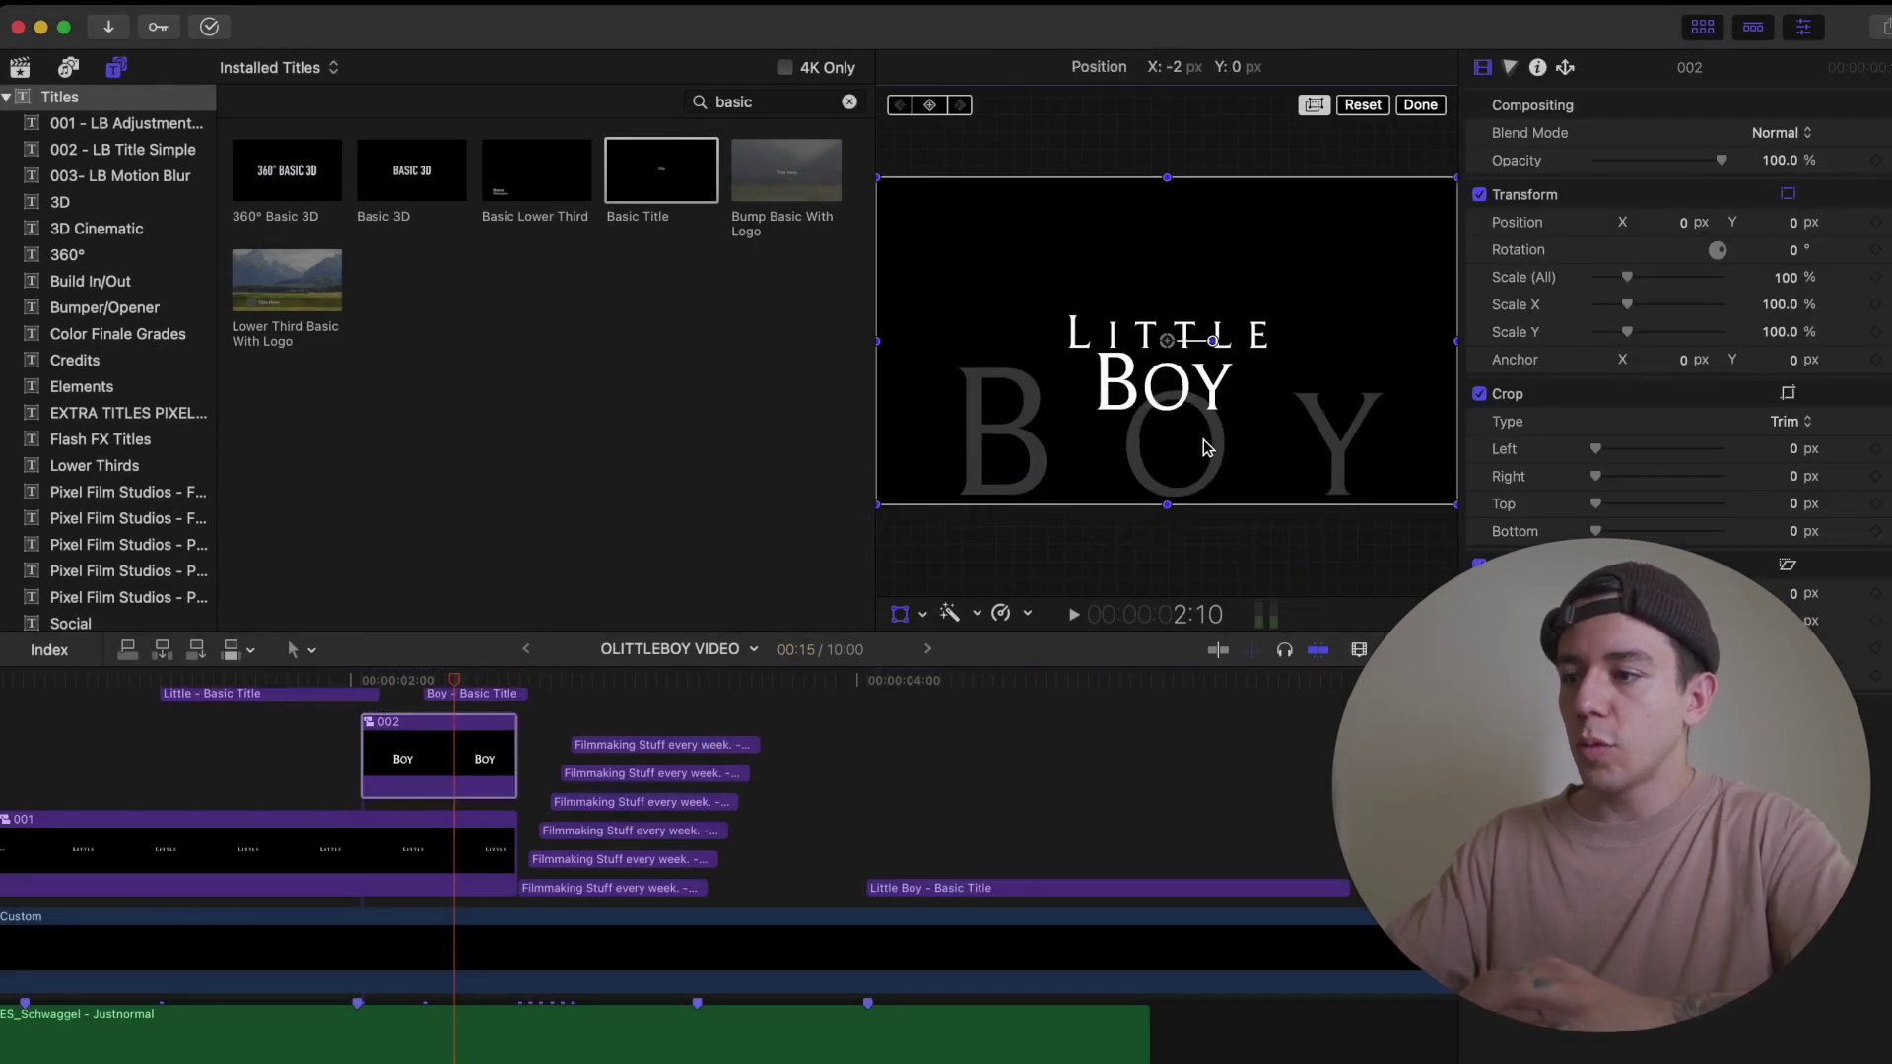
Keyframe compound clip 002 to grow from 100% at 2:01 to 107.85% scale at 2:15 and play the animation
{"action": "left_click", "coordinate": [360, 680]}
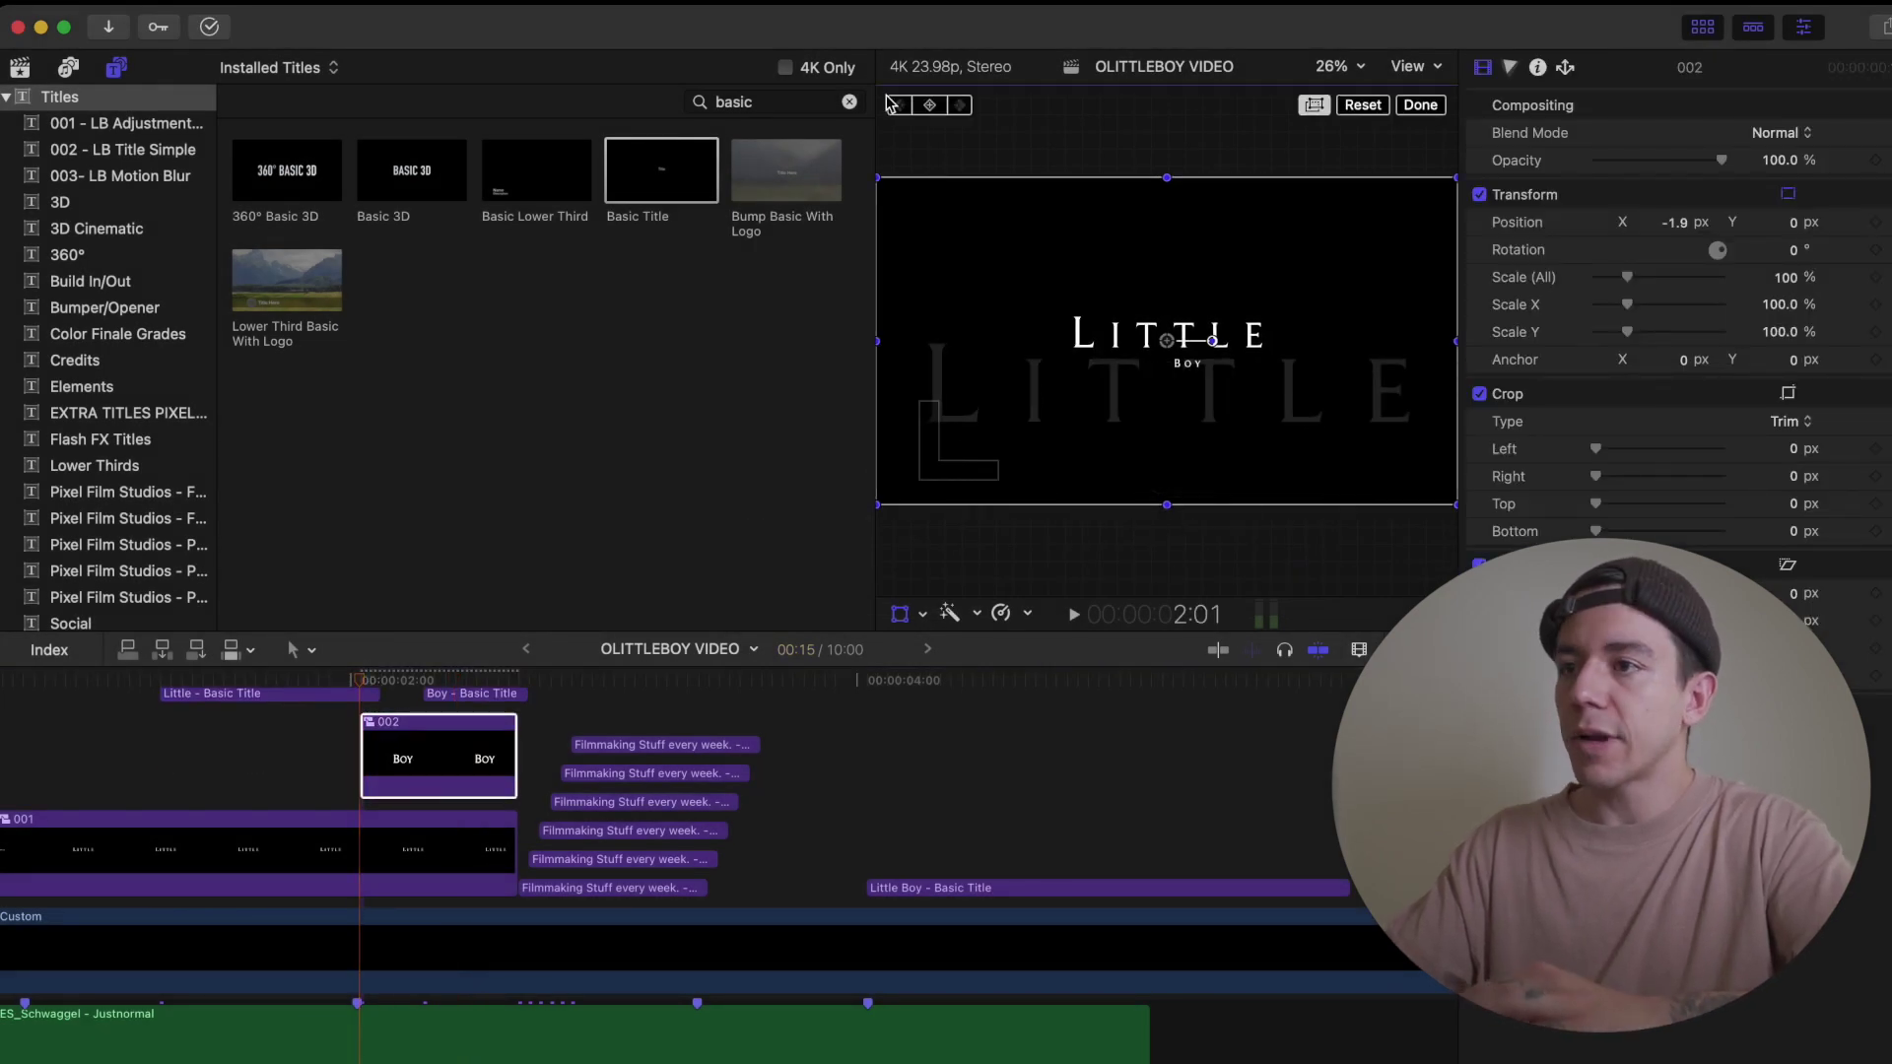
{"action": "left_click", "coordinate": [508, 680]}
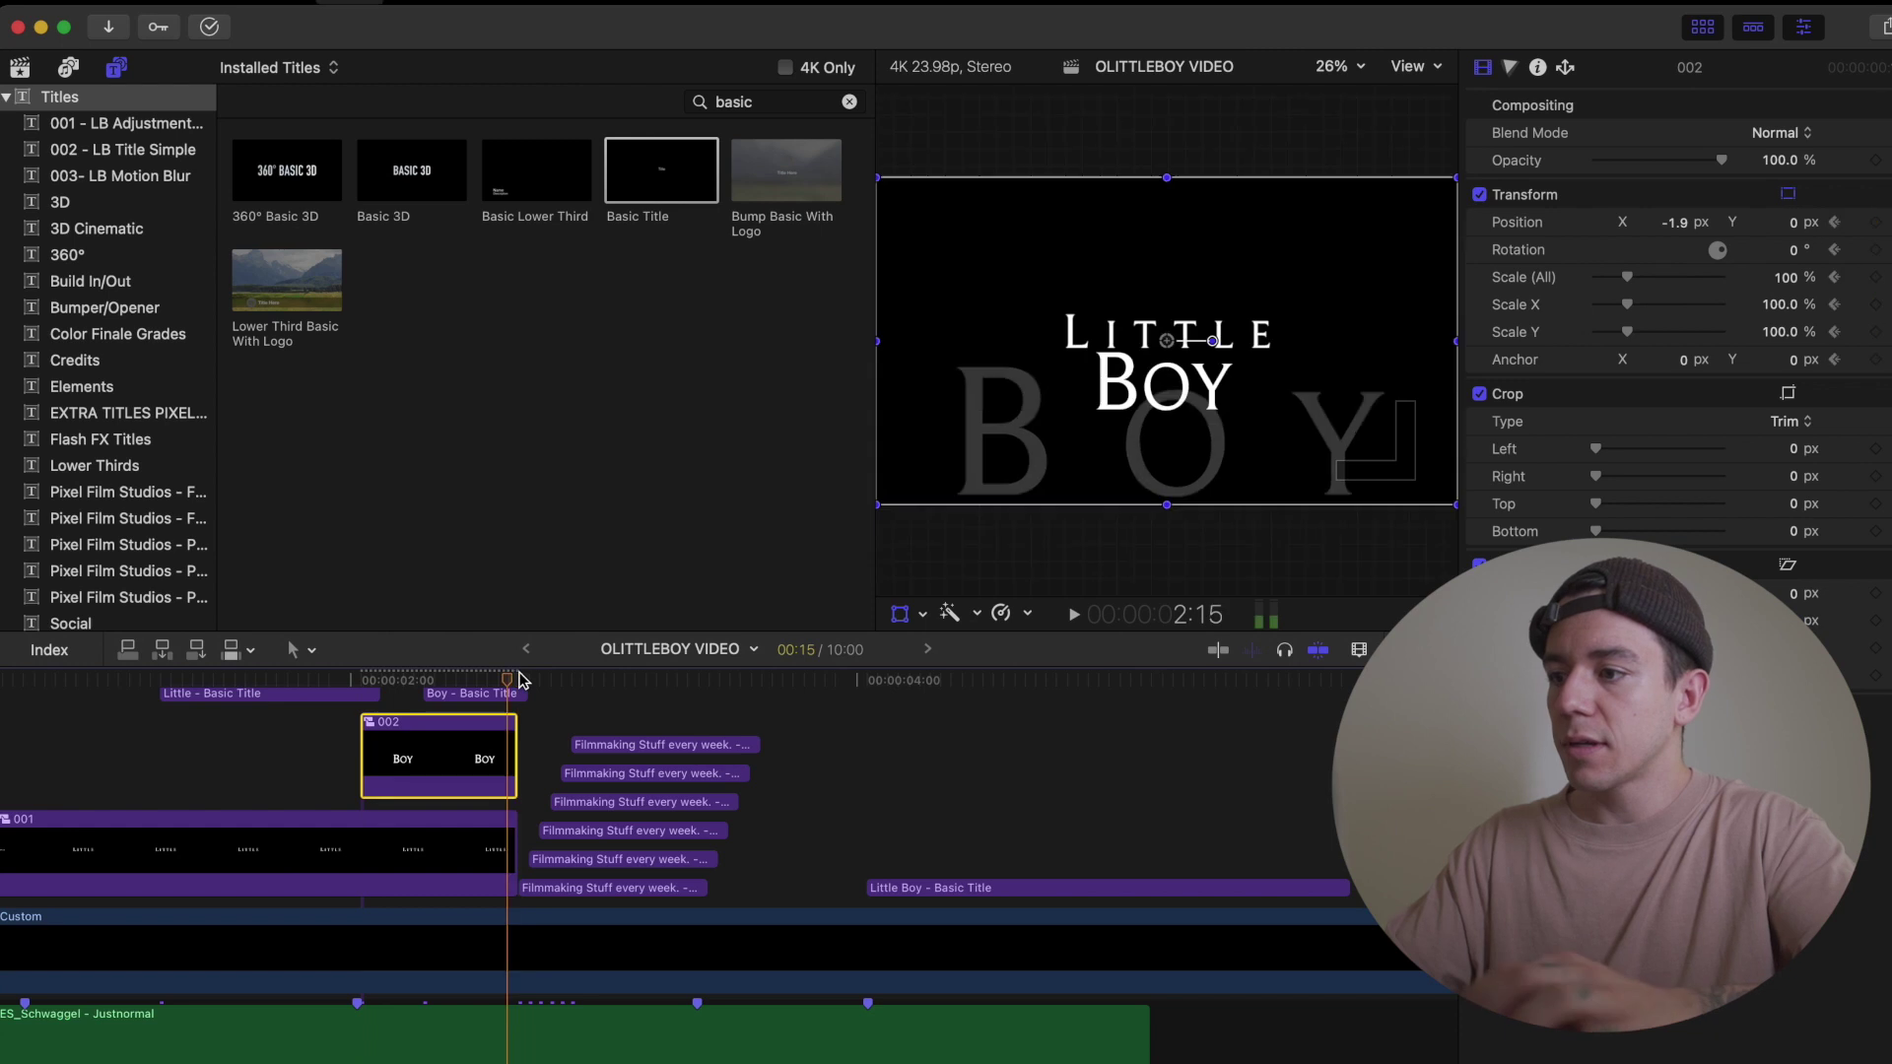
{"action": "left_click_drag", "start_coordinate": [1452, 506], "coordinate": [1489, 522]}
{"action": "left_click", "coordinate": [330, 682]}
{"action": "key", "text": "space"}
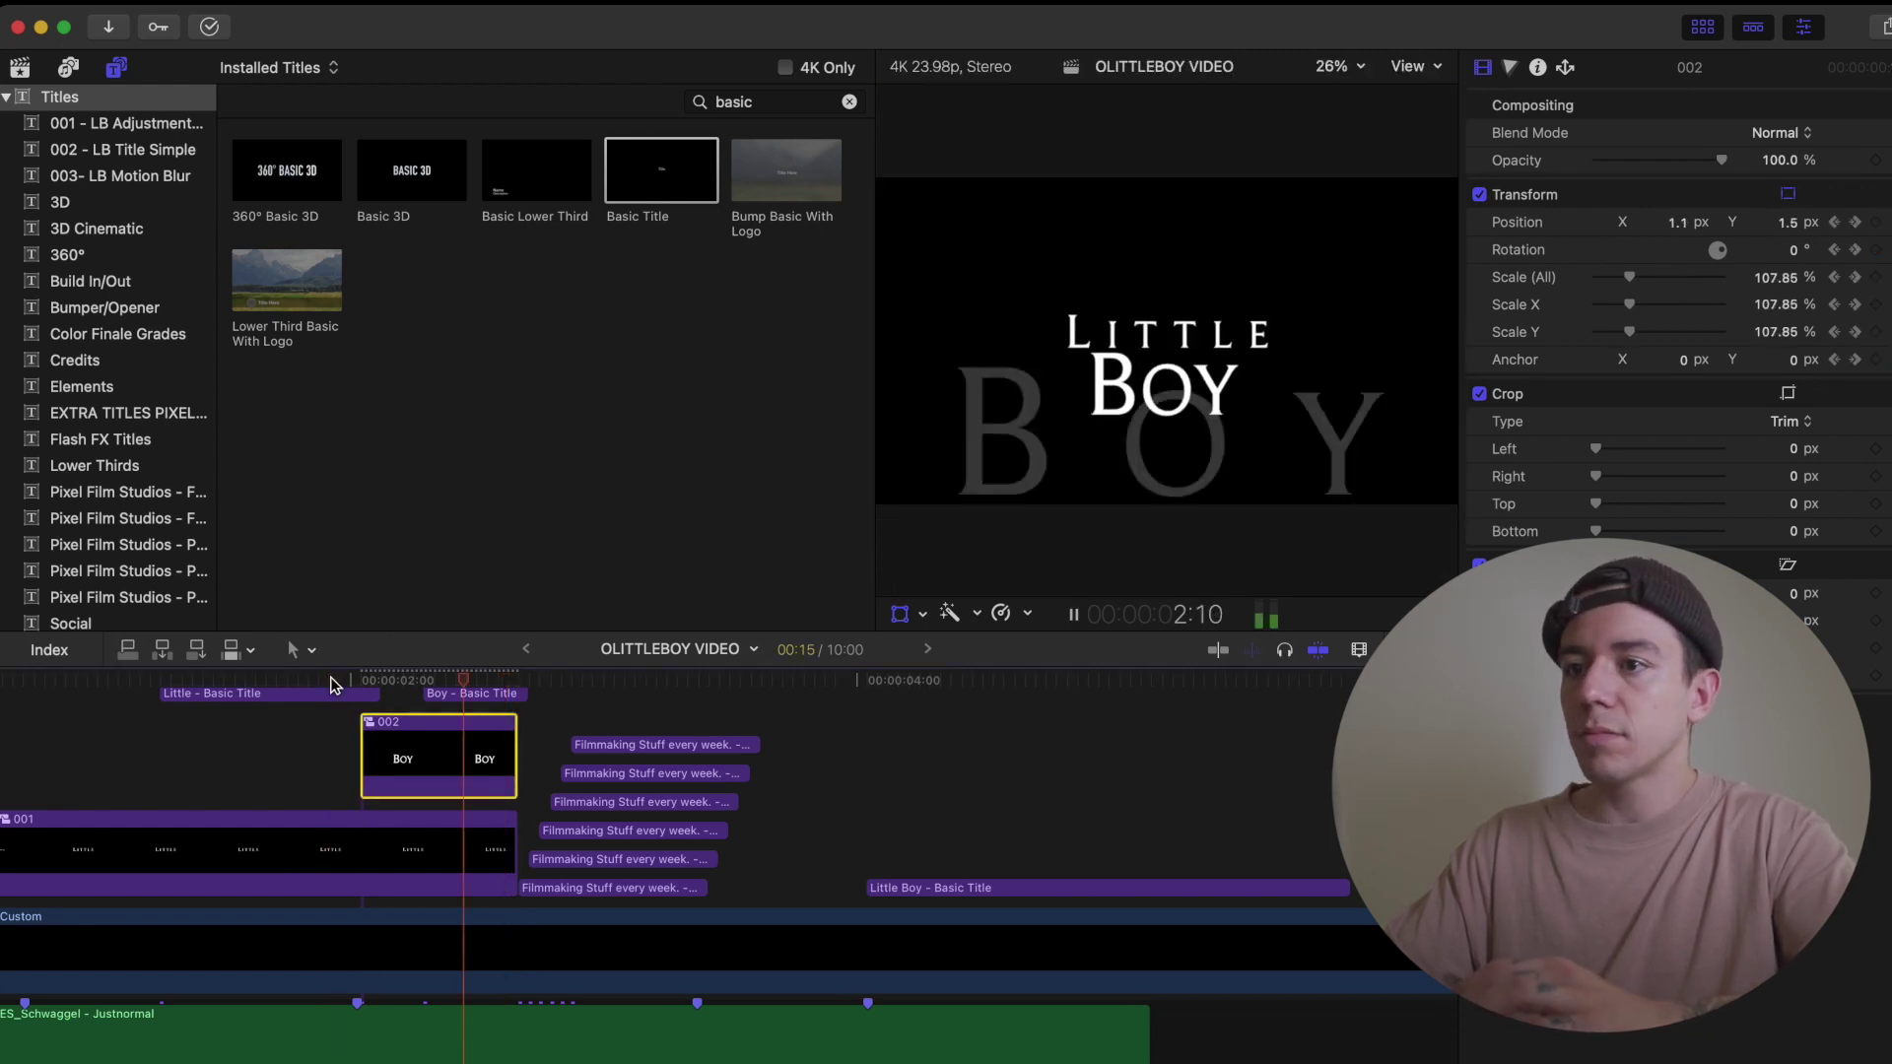
{"action": "key", "text": "space"}
Combine the six staggered "Filmmaking Stuff every week." titles into a compound clip named 003
{"action": "left_click", "coordinate": [532, 680]}
{"action": "key", "text": "super+equal"}
{"action": "key", "text": "super+equal"}
{"action": "left_click_drag", "start_coordinate": [990, 895], "coordinate": [634, 710]}
{"action": "key", "text": "alt+g"}
{"action": "type", "text": "003"}
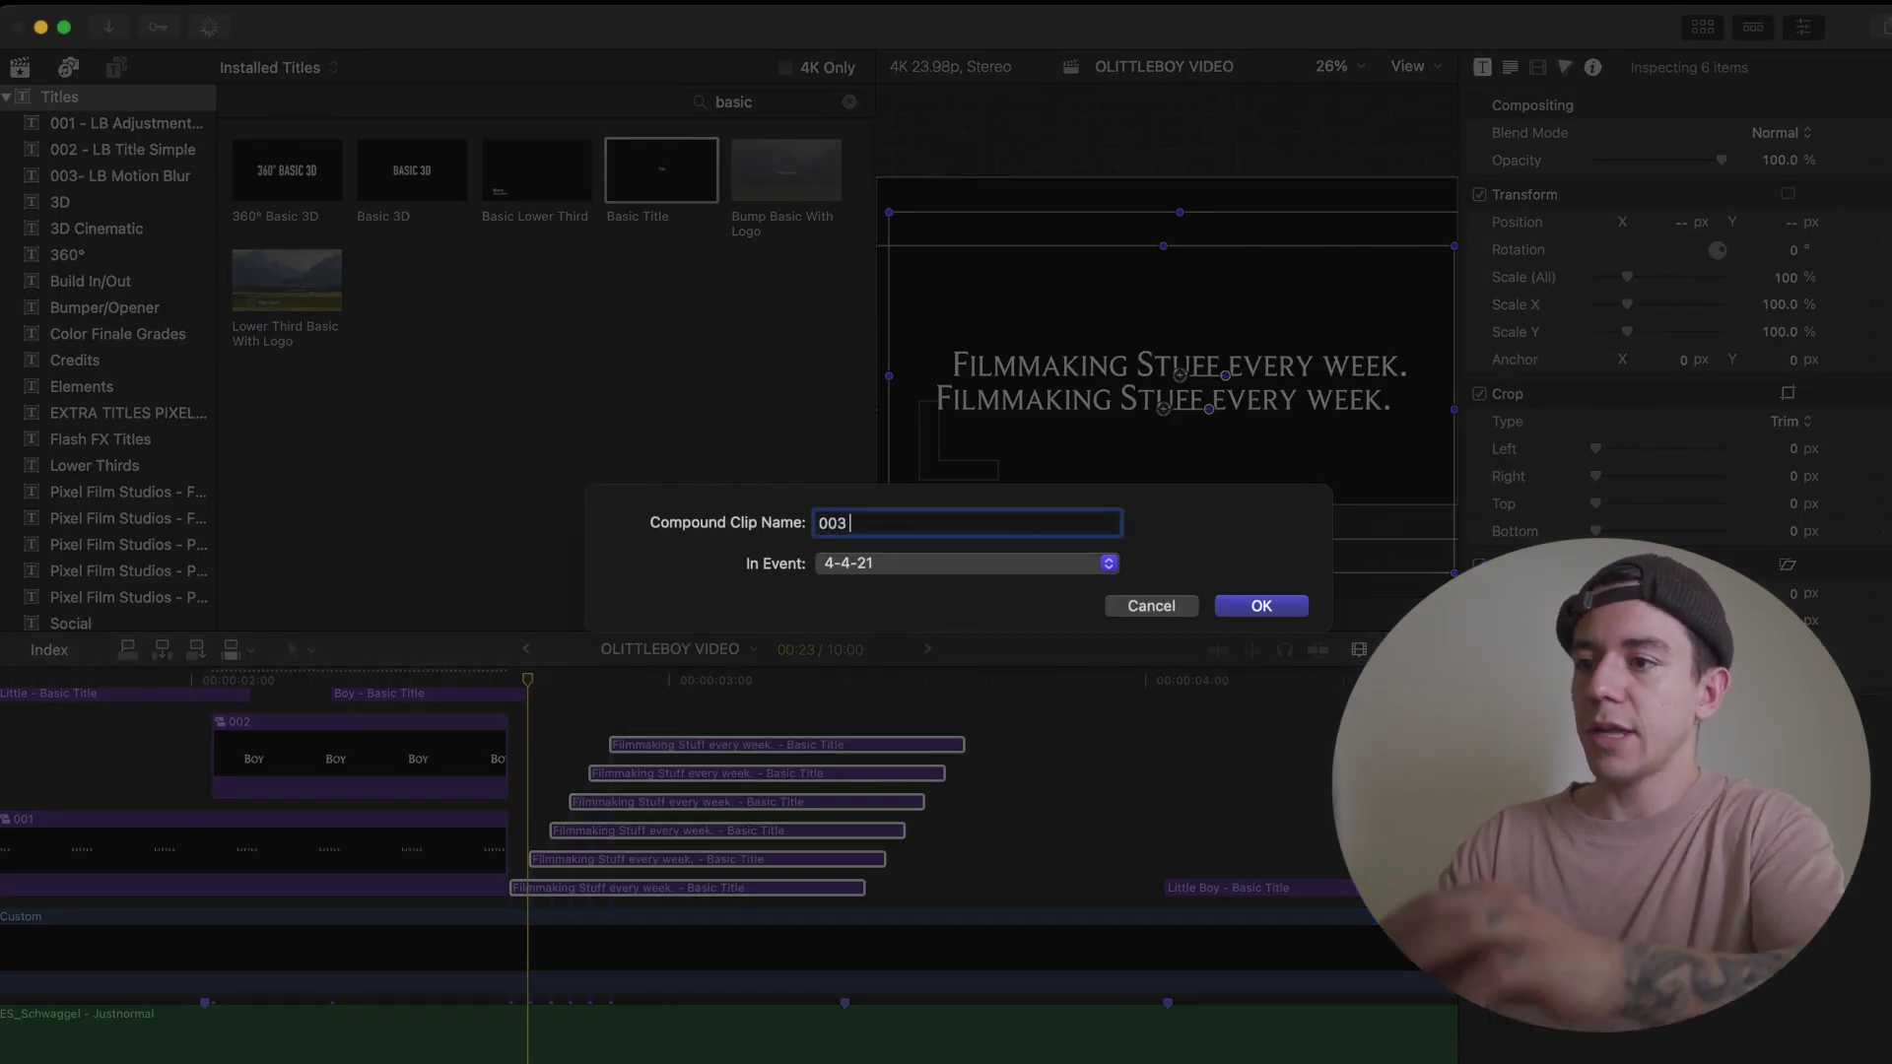
{"action": "key", "text": "Escape"}
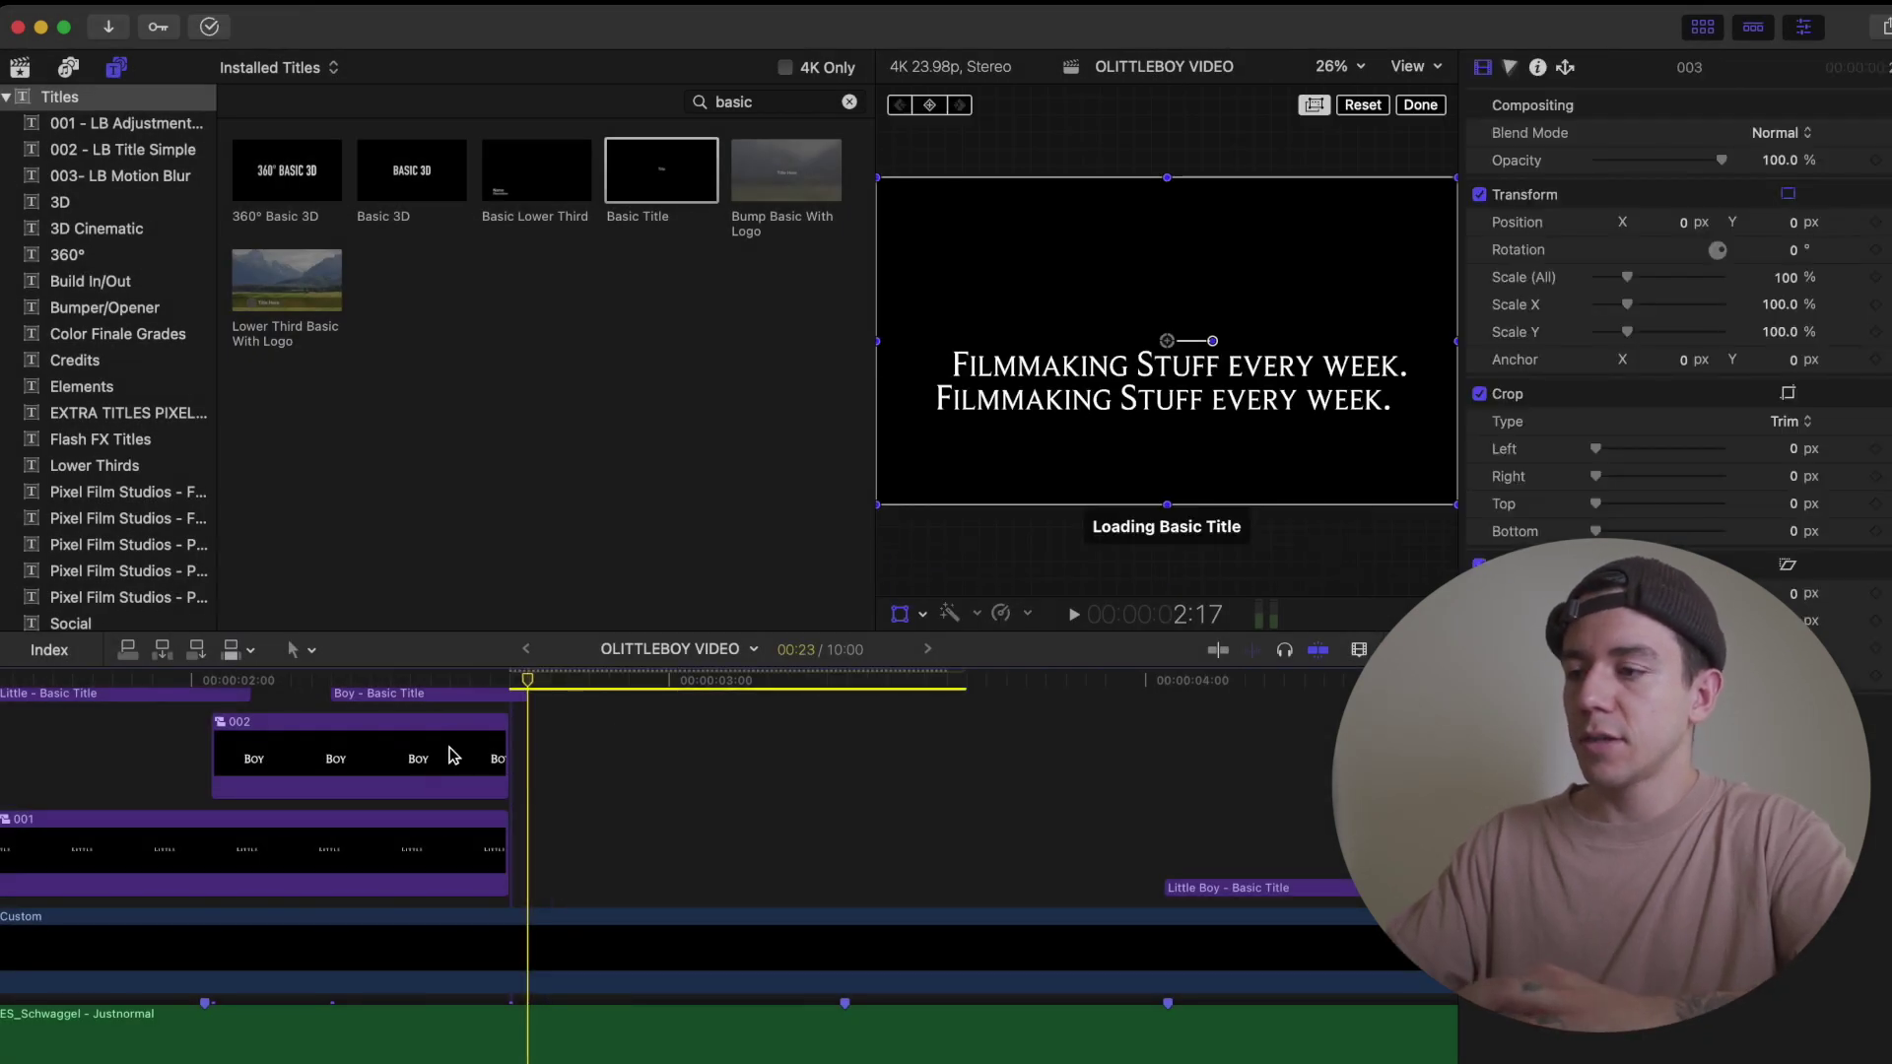
{"action": "key", "text": "super+minus"}
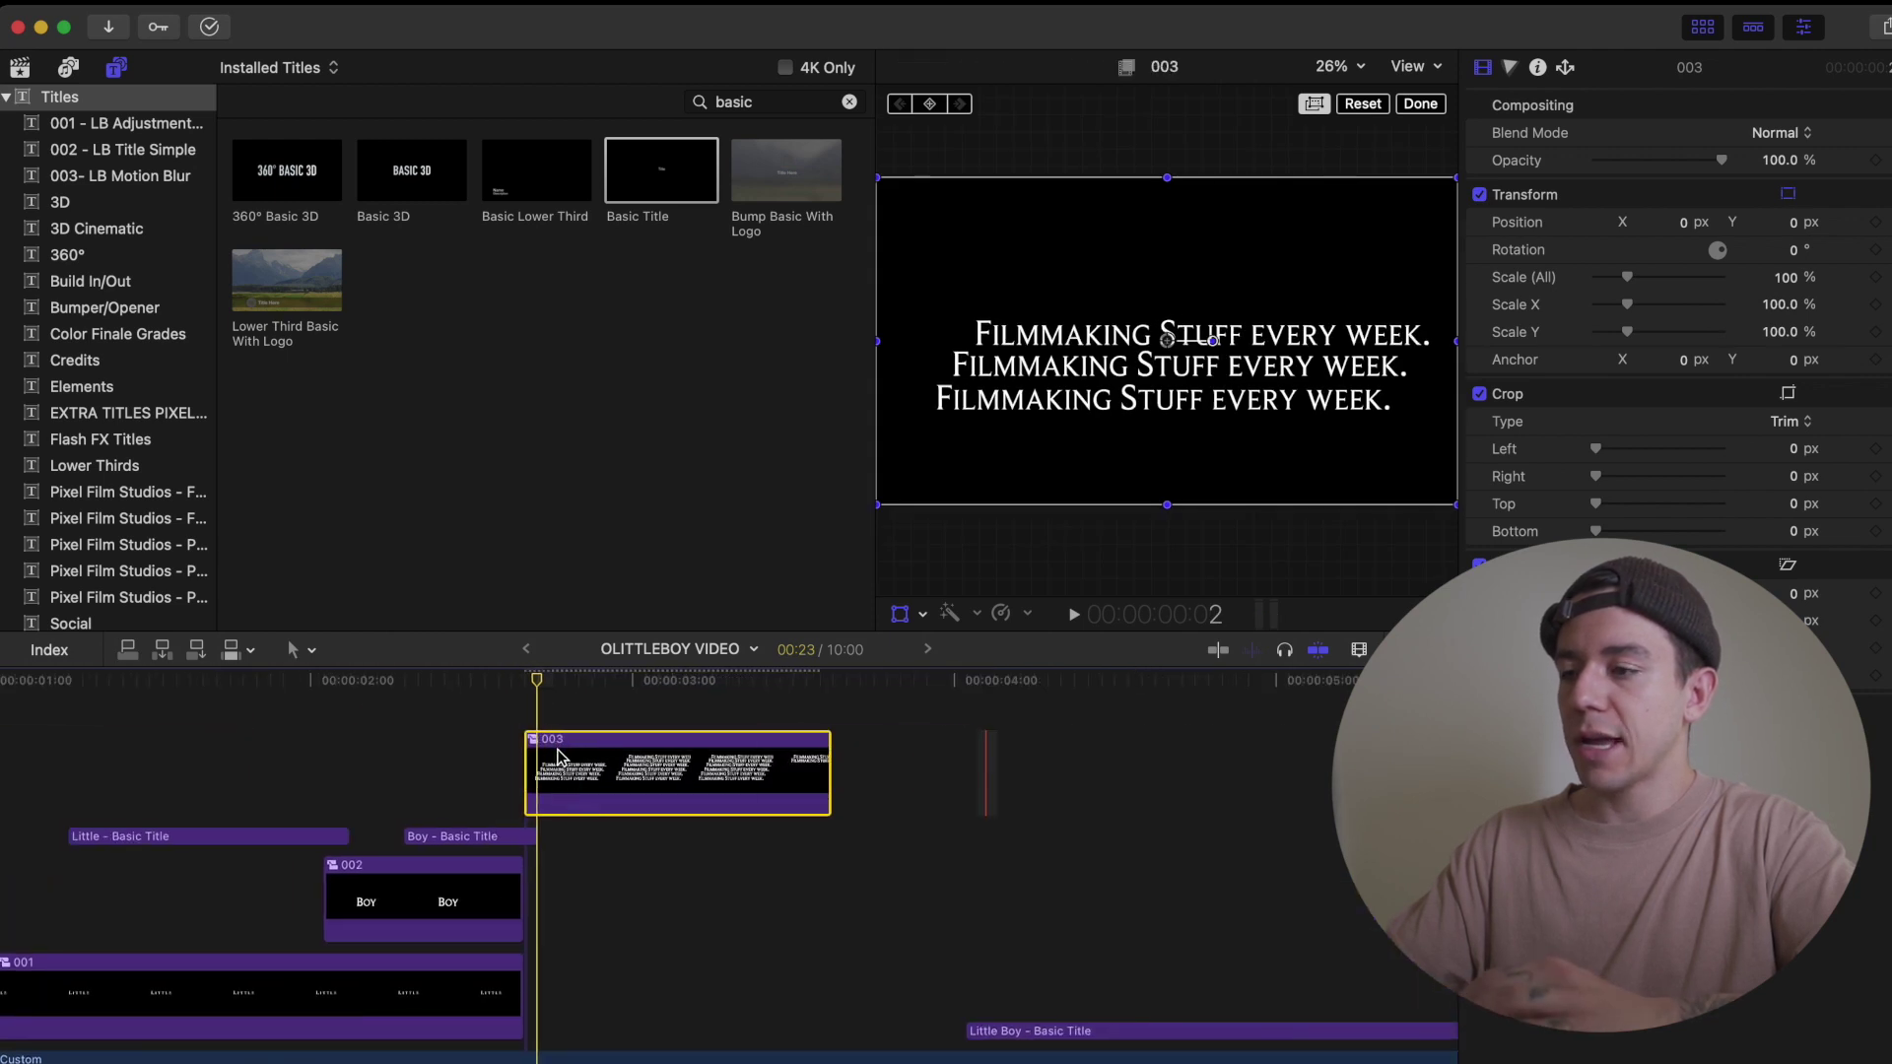
{"action": "left_click_drag", "start_coordinate": [578, 771], "coordinate": [570, 845]}
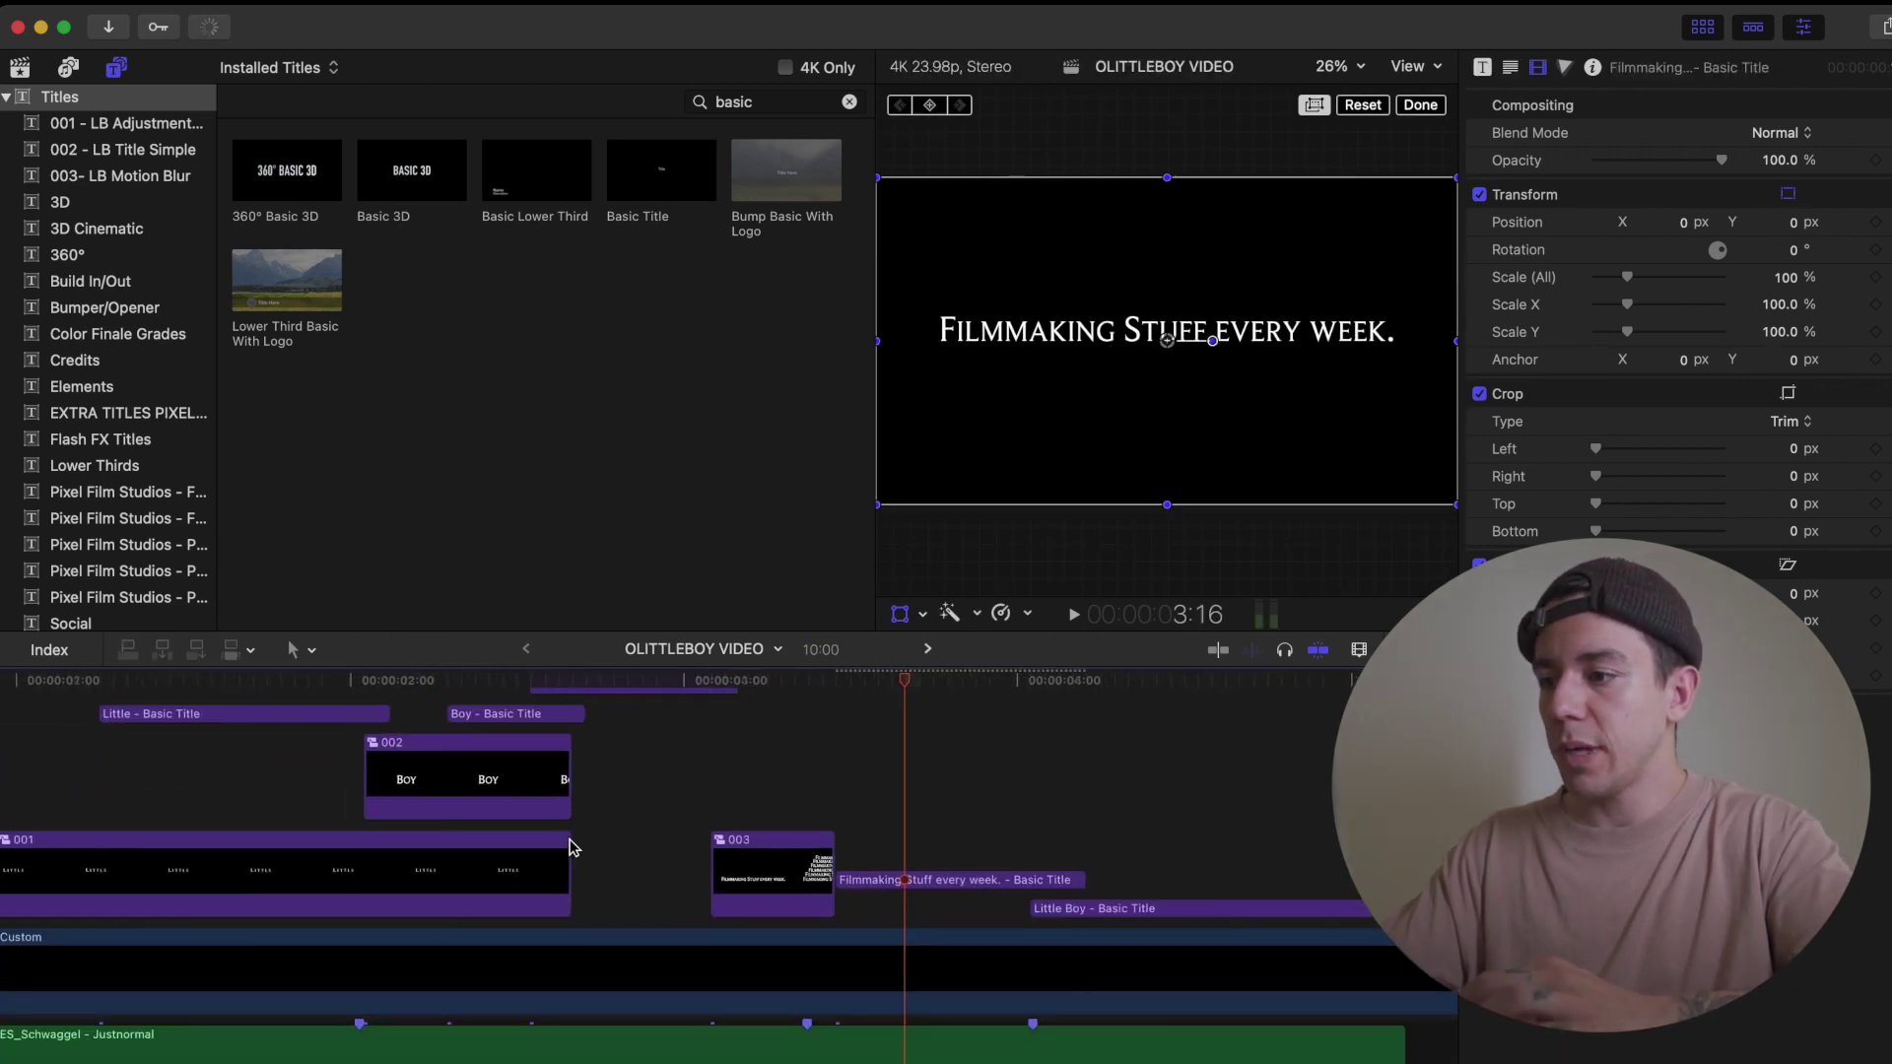
Retime the 003 clip after 3:00 to 126% so it ends on the music marker, and fit the following title up to Little Boy
{"action": "left_click", "coordinate": [830, 847]}
{"action": "left_click_drag", "start_coordinate": [833, 838], "coordinate": [844, 852]}
{"action": "left_click_drag", "start_coordinate": [1069, 853], "coordinate": [1042, 854]}
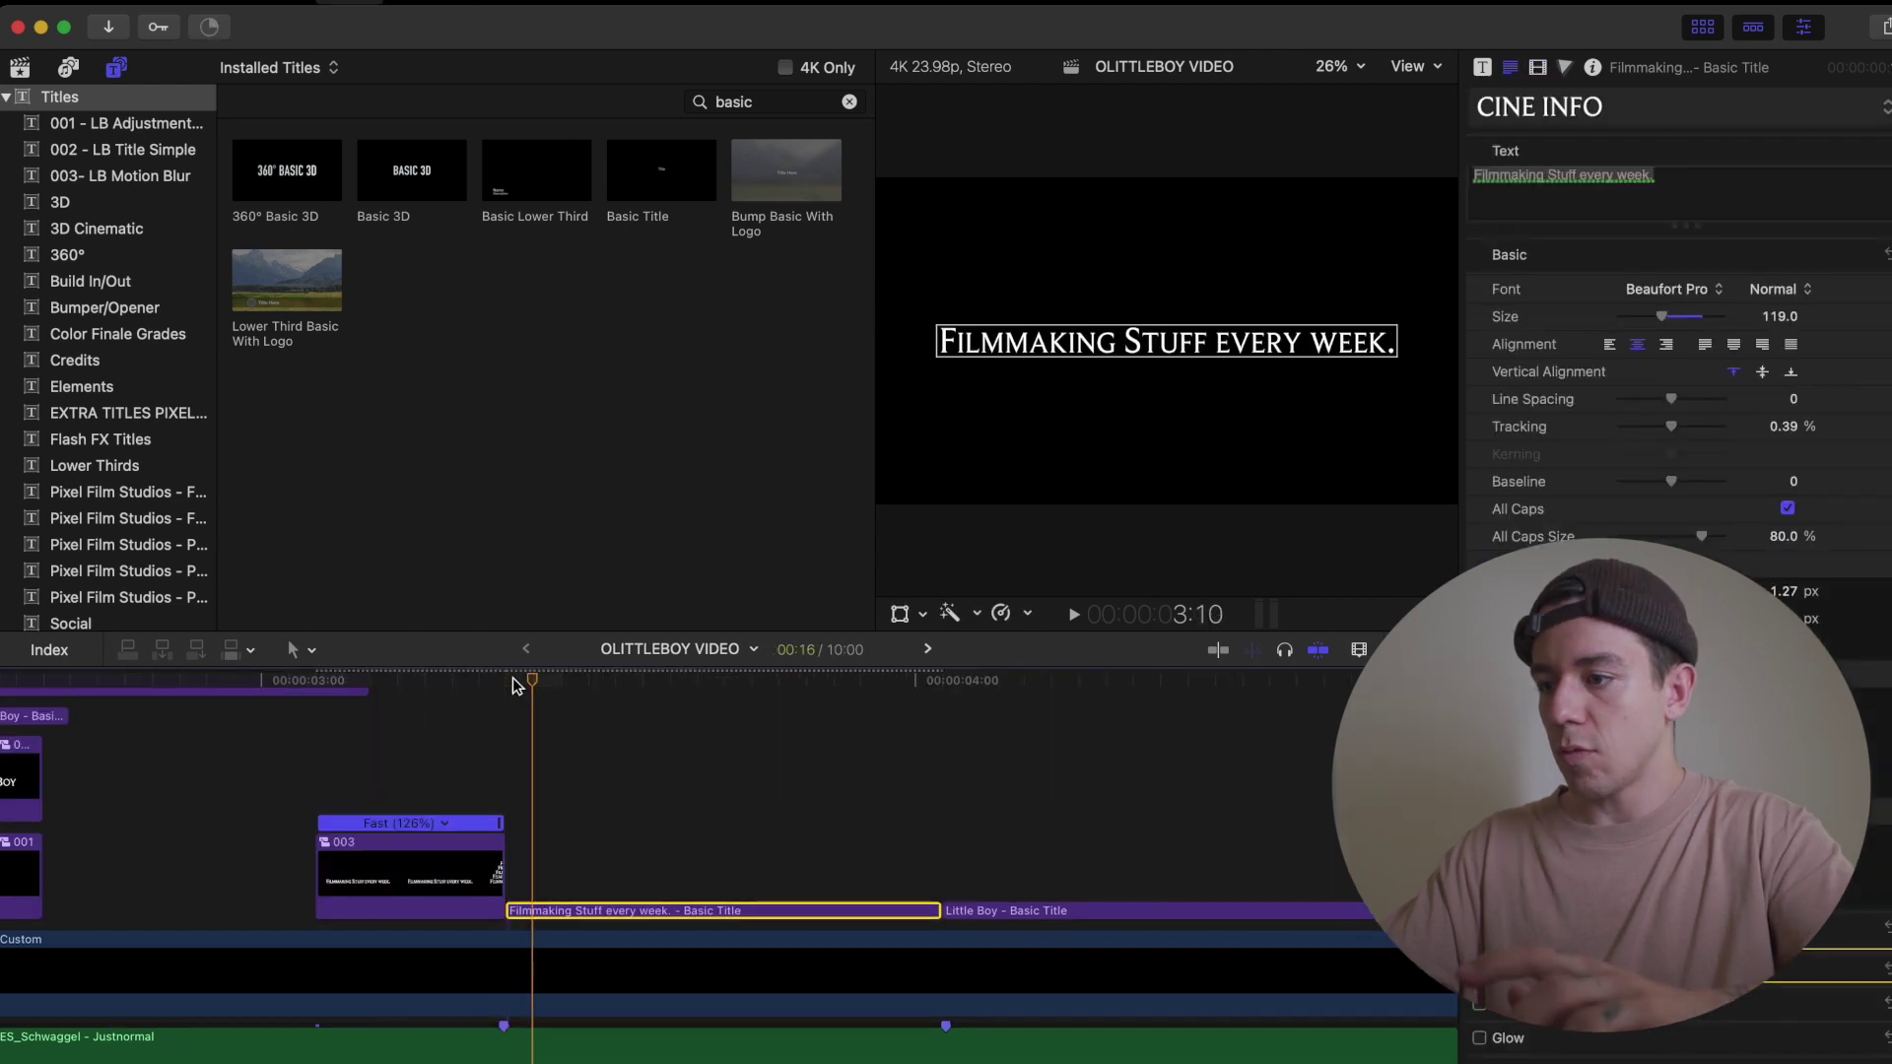
Split the single "Filmmaking Stuff every week." title at 3:12 and reduce the text size of its short first piece
{"action": "key", "text": "Right"}
{"action": "key", "text": "Right"}
{"action": "key", "text": "super+b"}
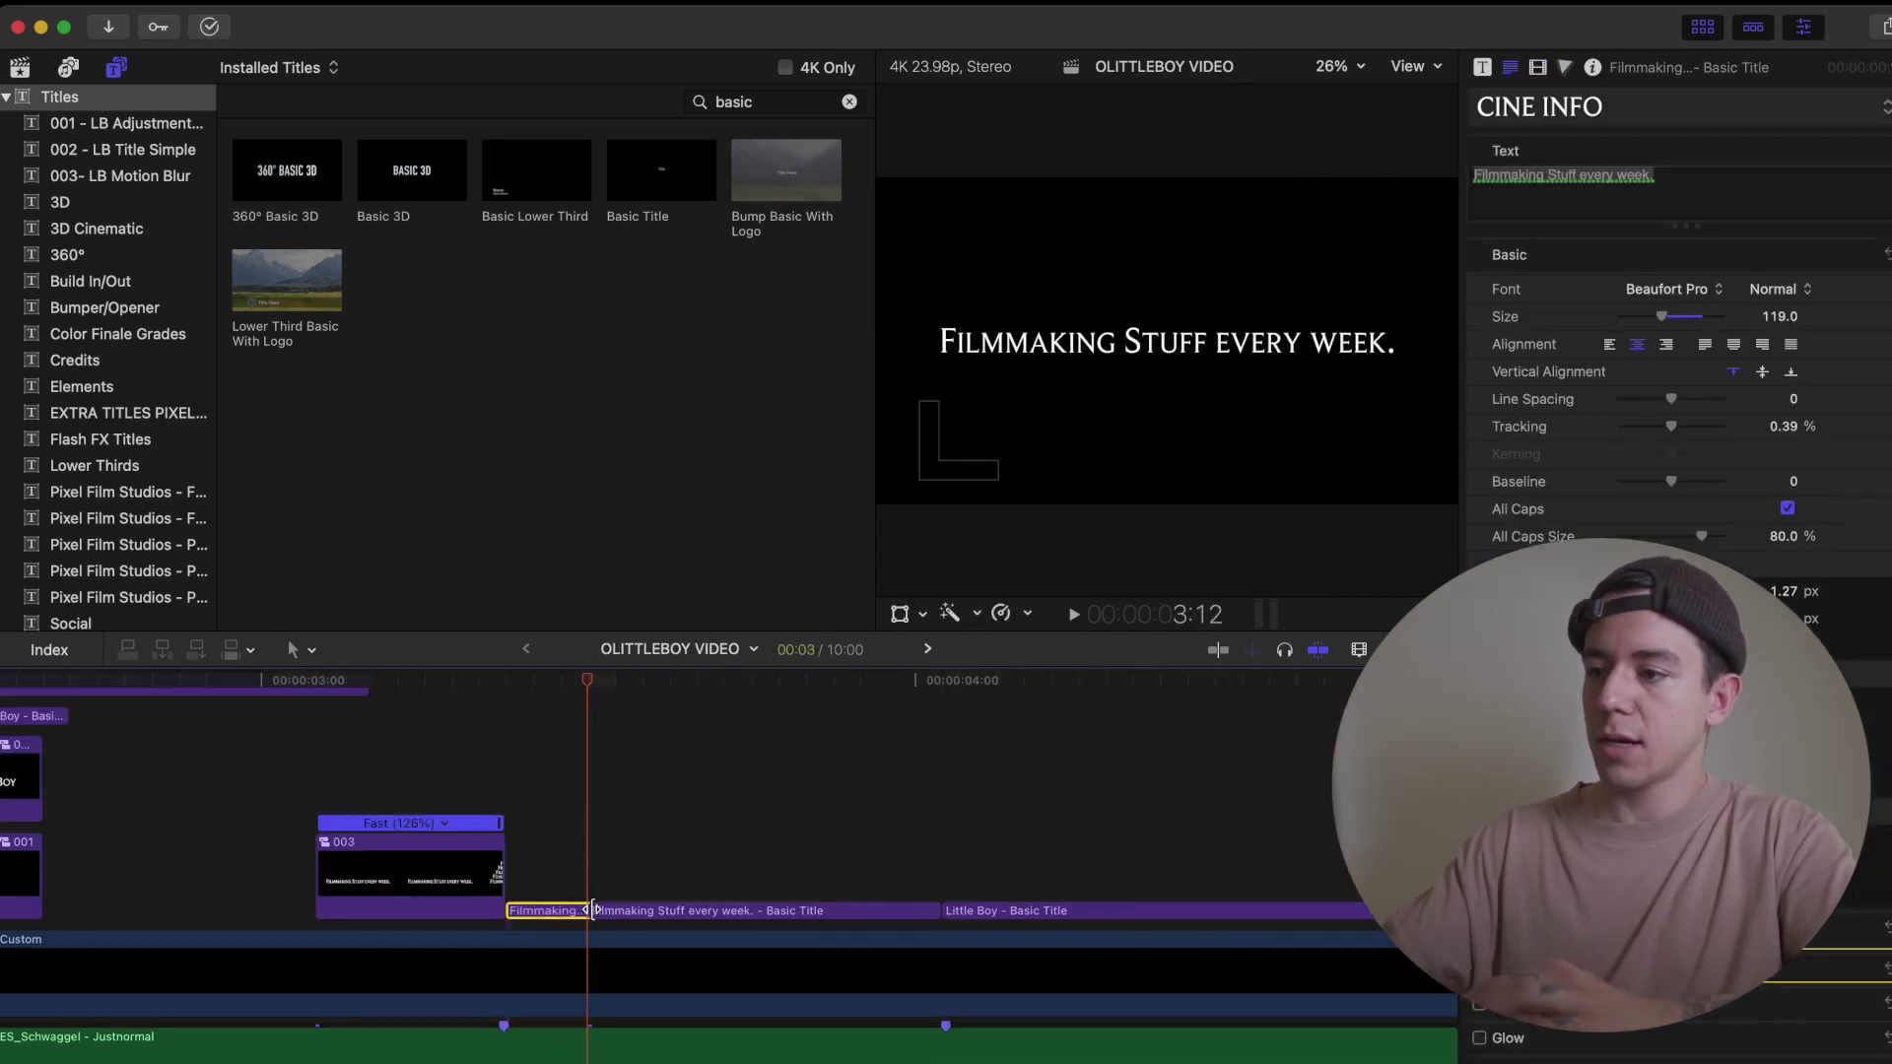
{"action": "left_click", "coordinate": [542, 910]}
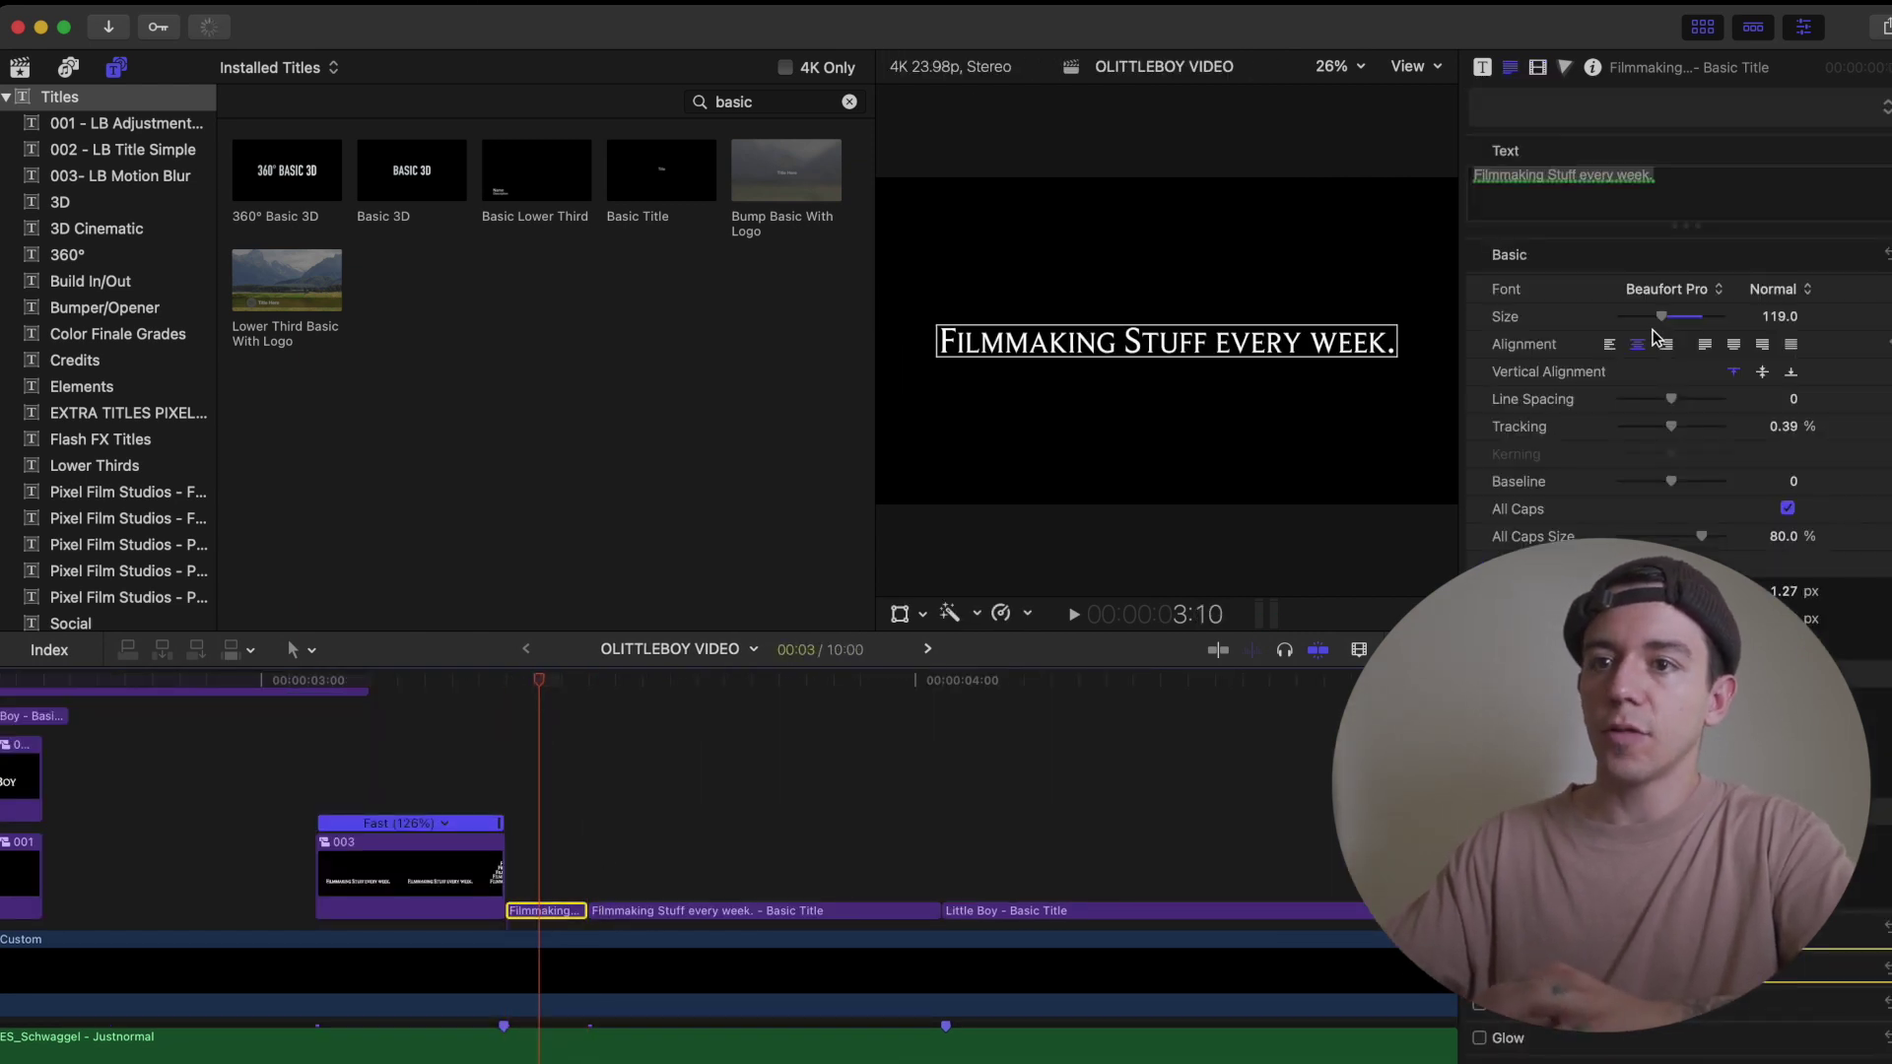
{"action": "left_click_drag", "start_coordinate": [1658, 314], "coordinate": [1632, 320]}
Play the section from compound clip 003 through the Little Boy title to check its timing, and hide 003's speed controls
{"action": "left_click", "coordinate": [422, 694]}
{"action": "key", "text": "space"}
{"action": "key", "text": "super+minus"}
{"action": "key", "text": "space"}
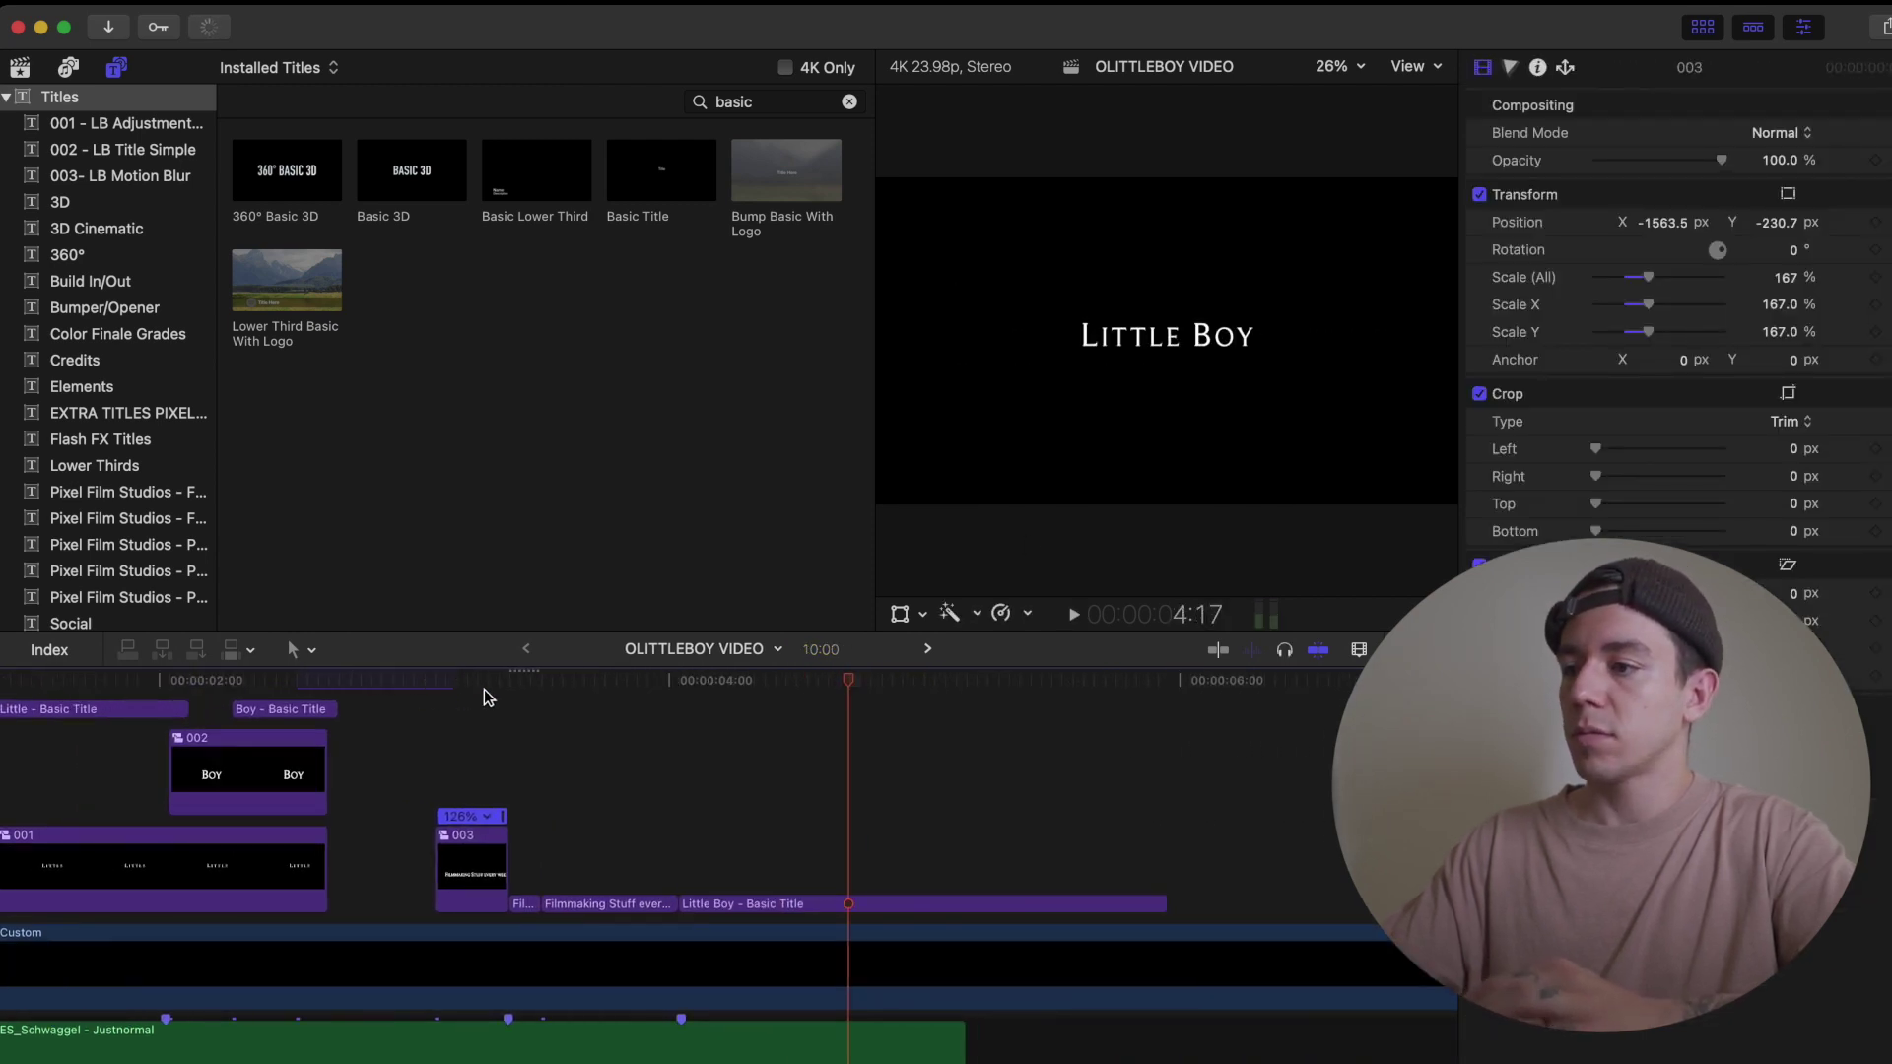
{"action": "left_click", "coordinate": [483, 688]}
{"action": "left_click", "coordinate": [475, 887]}
{"action": "key", "text": "super+r"}
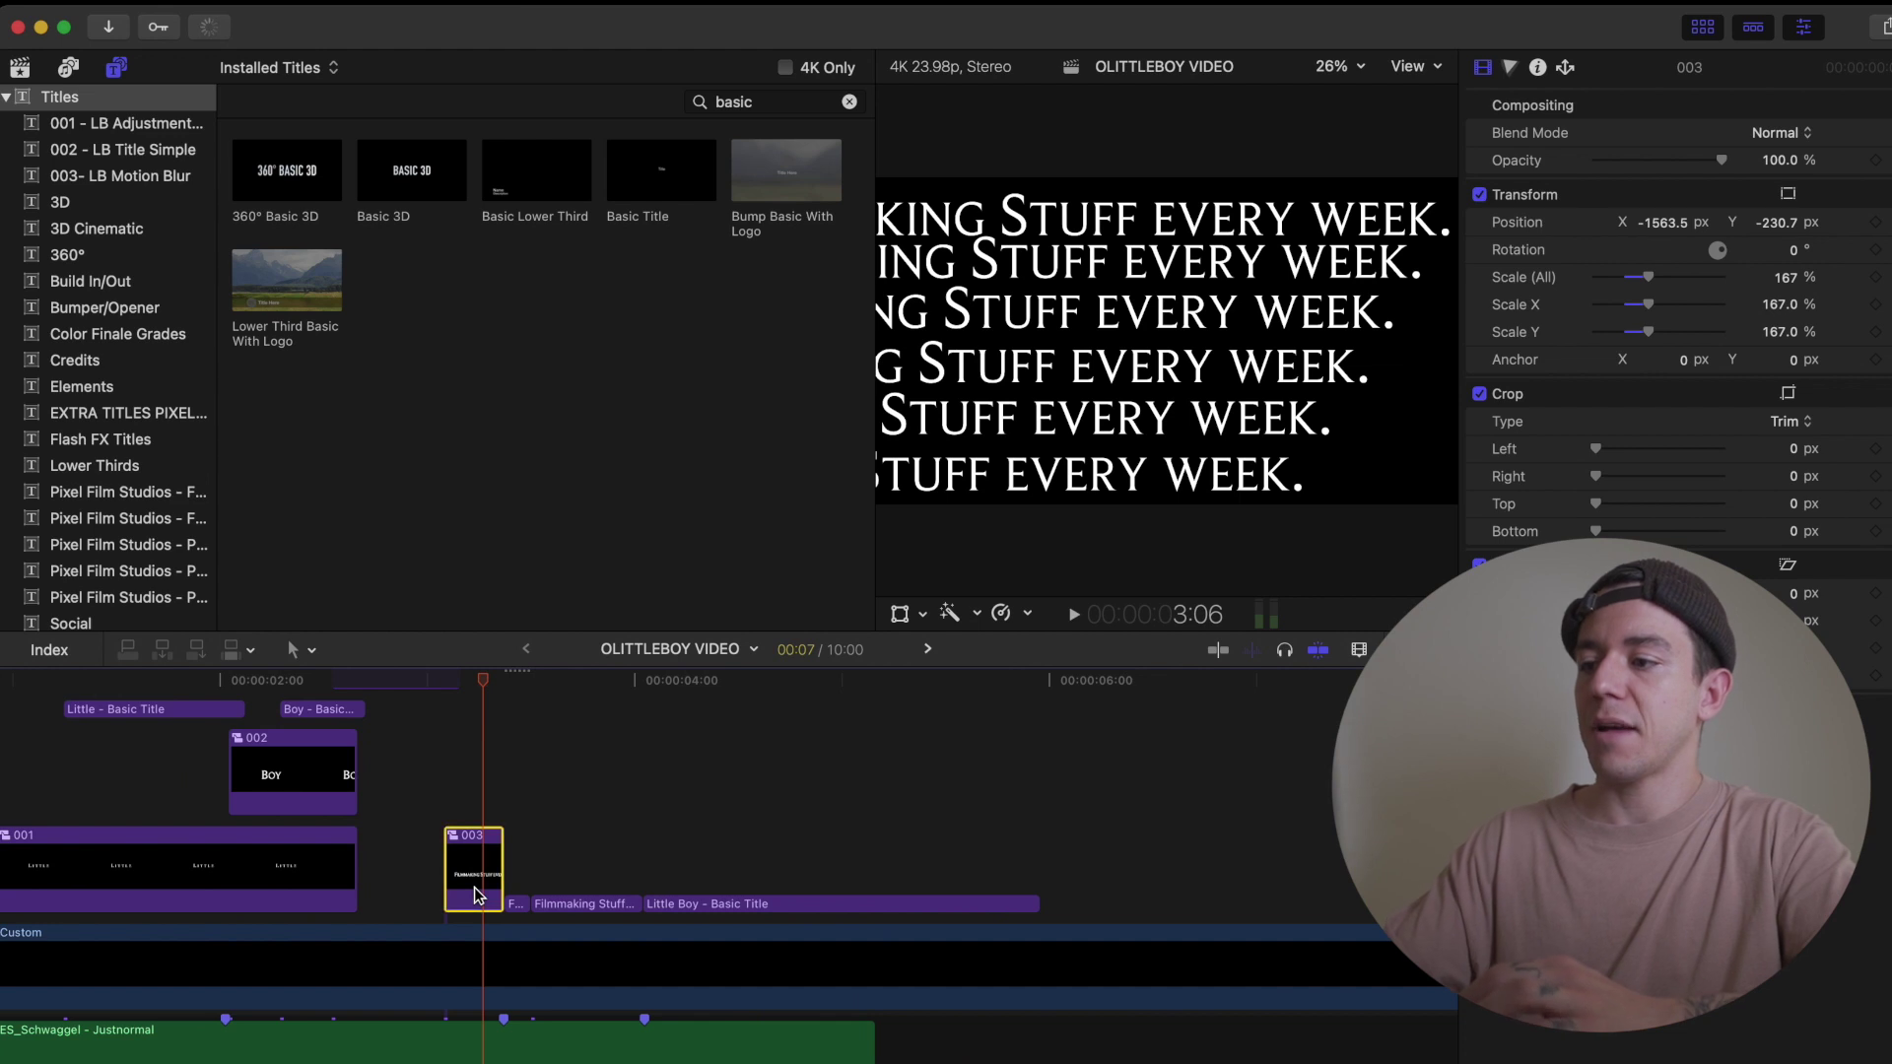
{"action": "key", "text": "space"}
{"action": "scroll", "coordinate": [475, 895], "scroll_direction": "down", "scroll_amount": 1}
{"action": "scroll", "coordinate": [475, 895], "scroll_direction": "right", "scroll_amount": 2}
{"action": "key", "text": "space"}
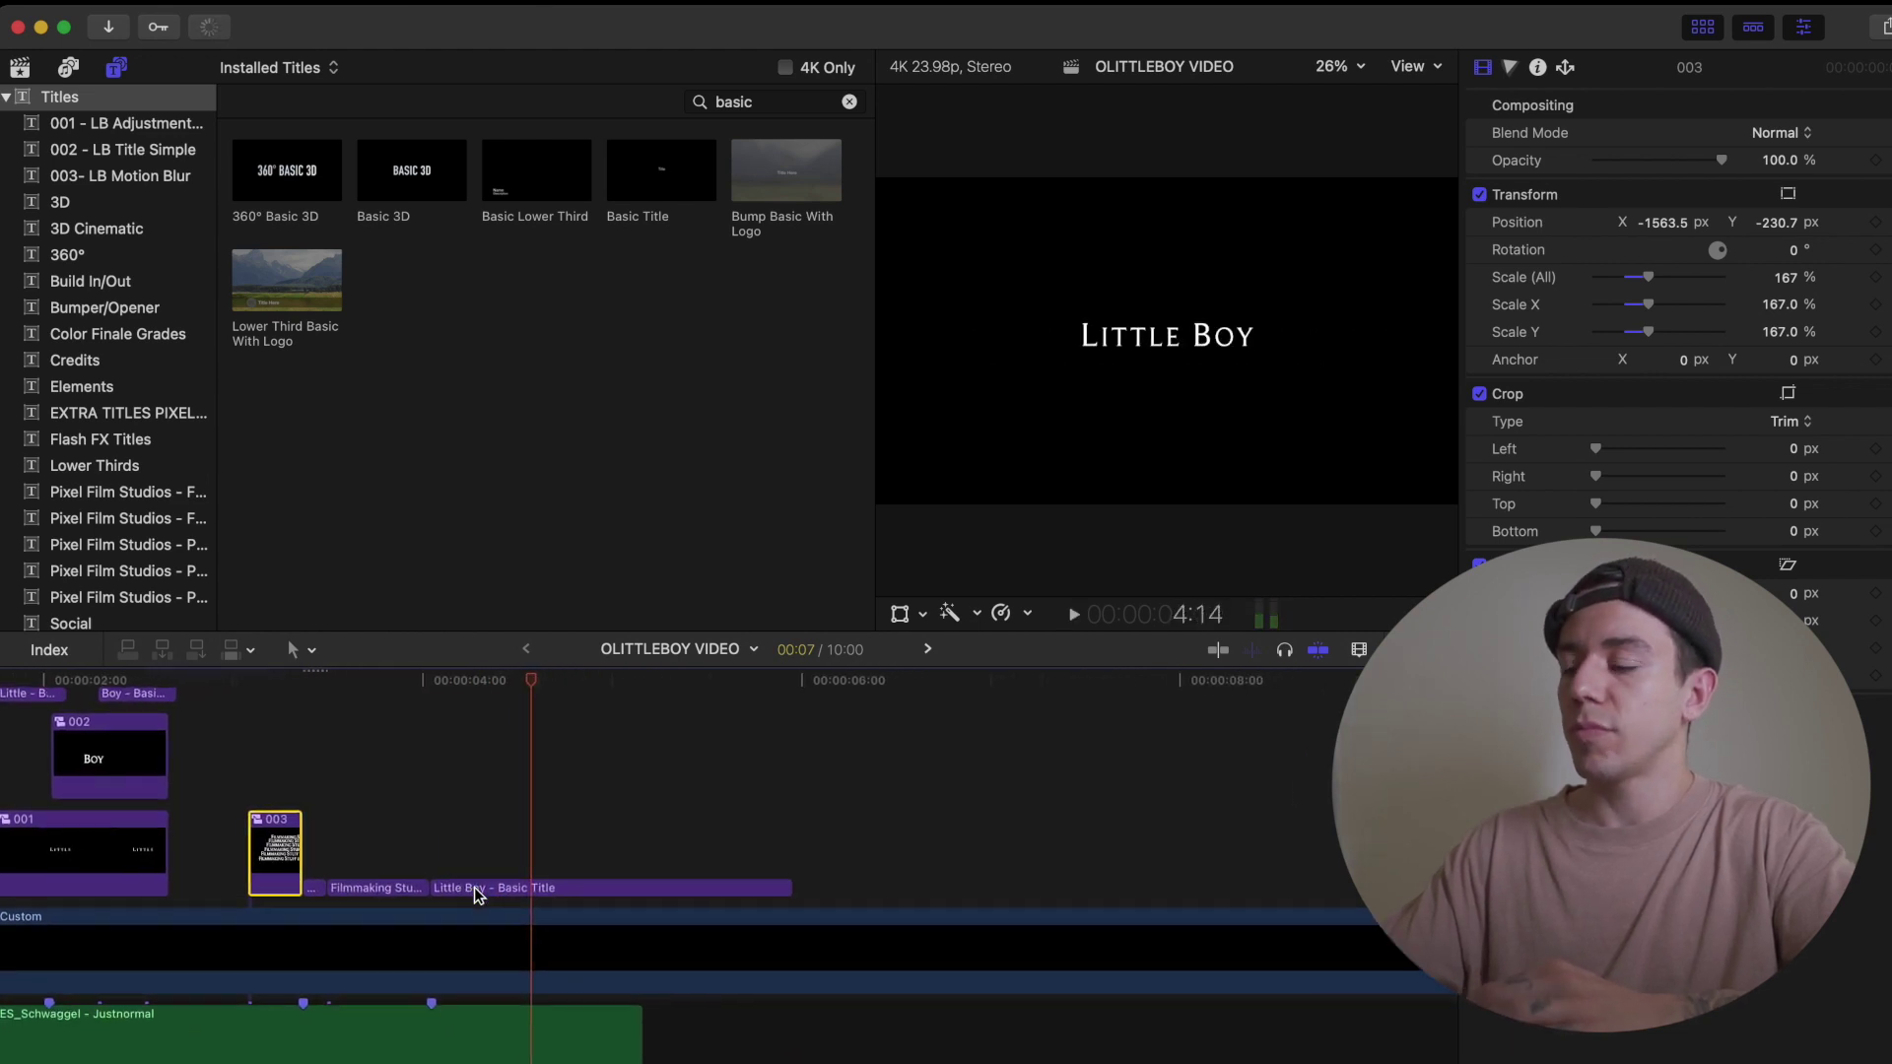
Copy the "Filmmaking Stuff every week." title beneath the final Little Boy title, starting slightly later, and play the section
{"action": "key", "text": "super+minus"}
{"action": "left_click_drag", "start_coordinate": [410, 890], "coordinate": [609, 891]}
{"action": "left_click", "coordinate": [418, 806]}
{"action": "key", "text": "space"}
{"action": "key", "text": "space"}
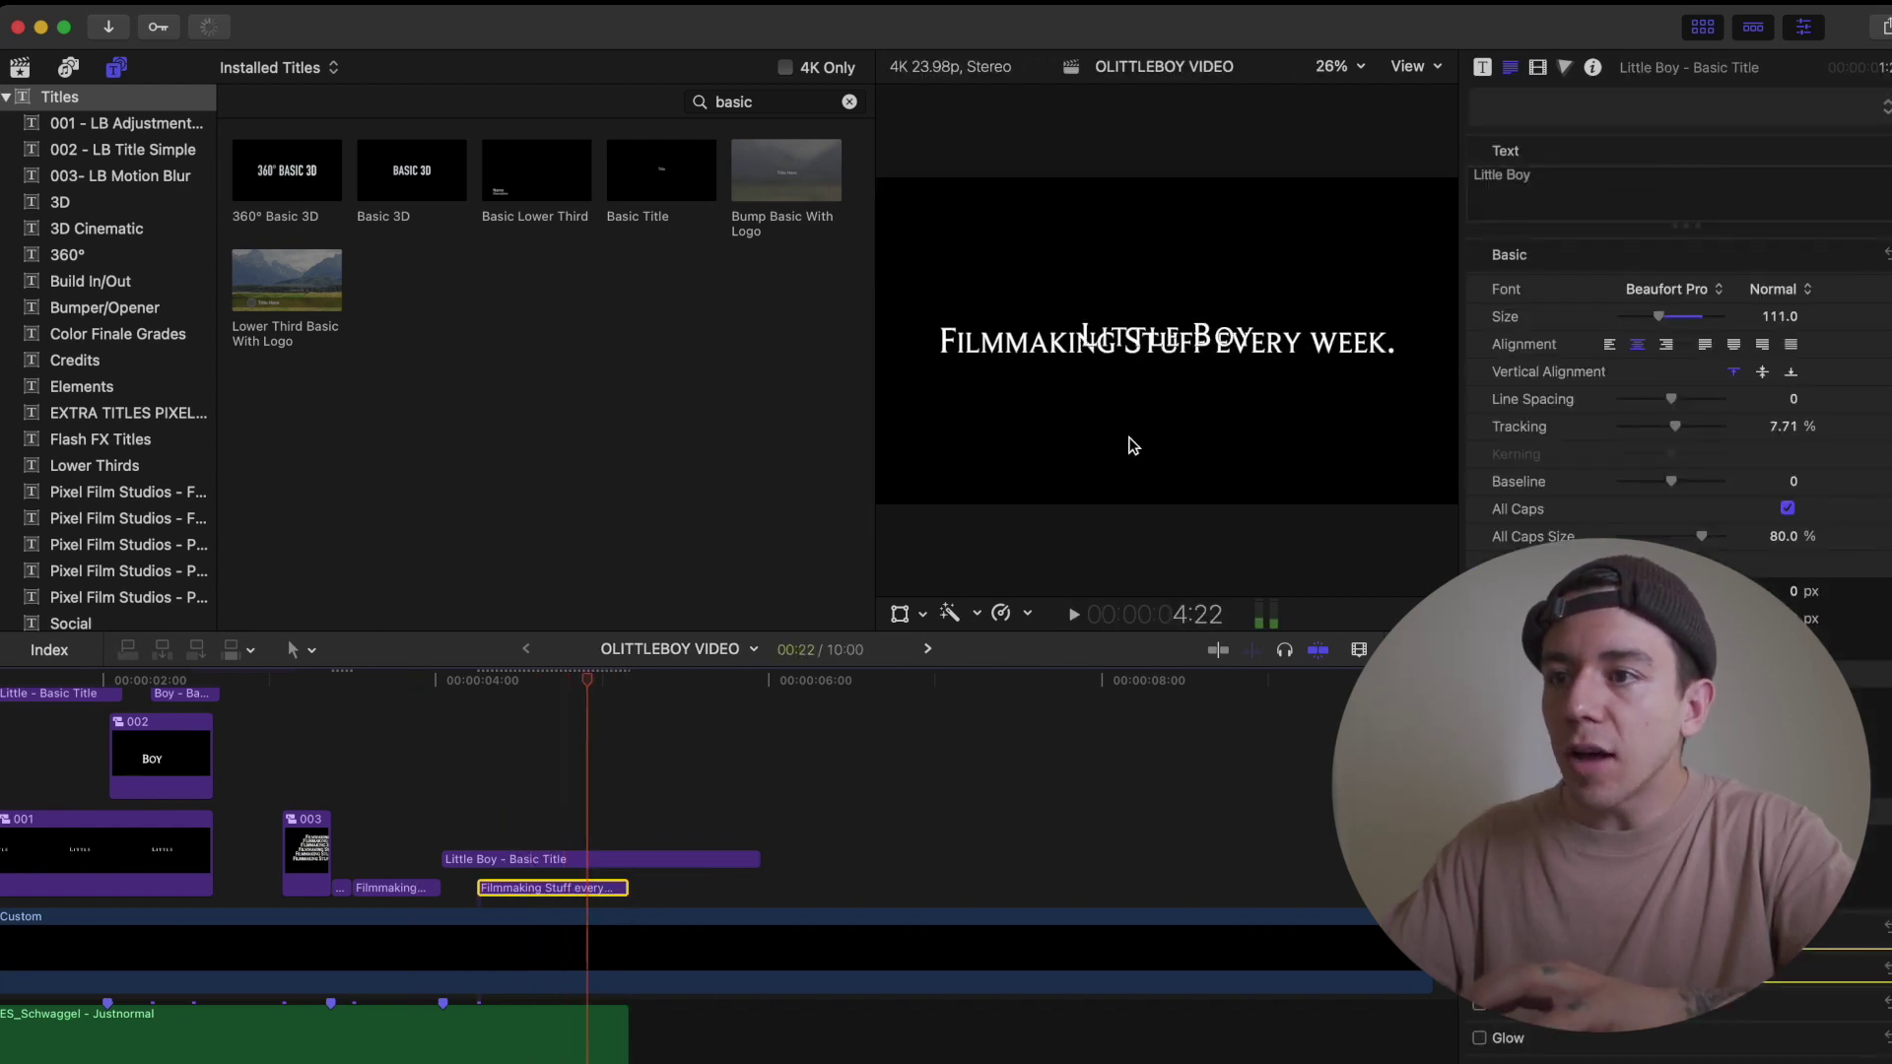
Set the copied tagline's text size to 45, centre it just under Little Boy in the frame, and adjust its clip start
{"action": "left_click_drag", "start_coordinate": [1170, 345], "coordinate": [1182, 374]}
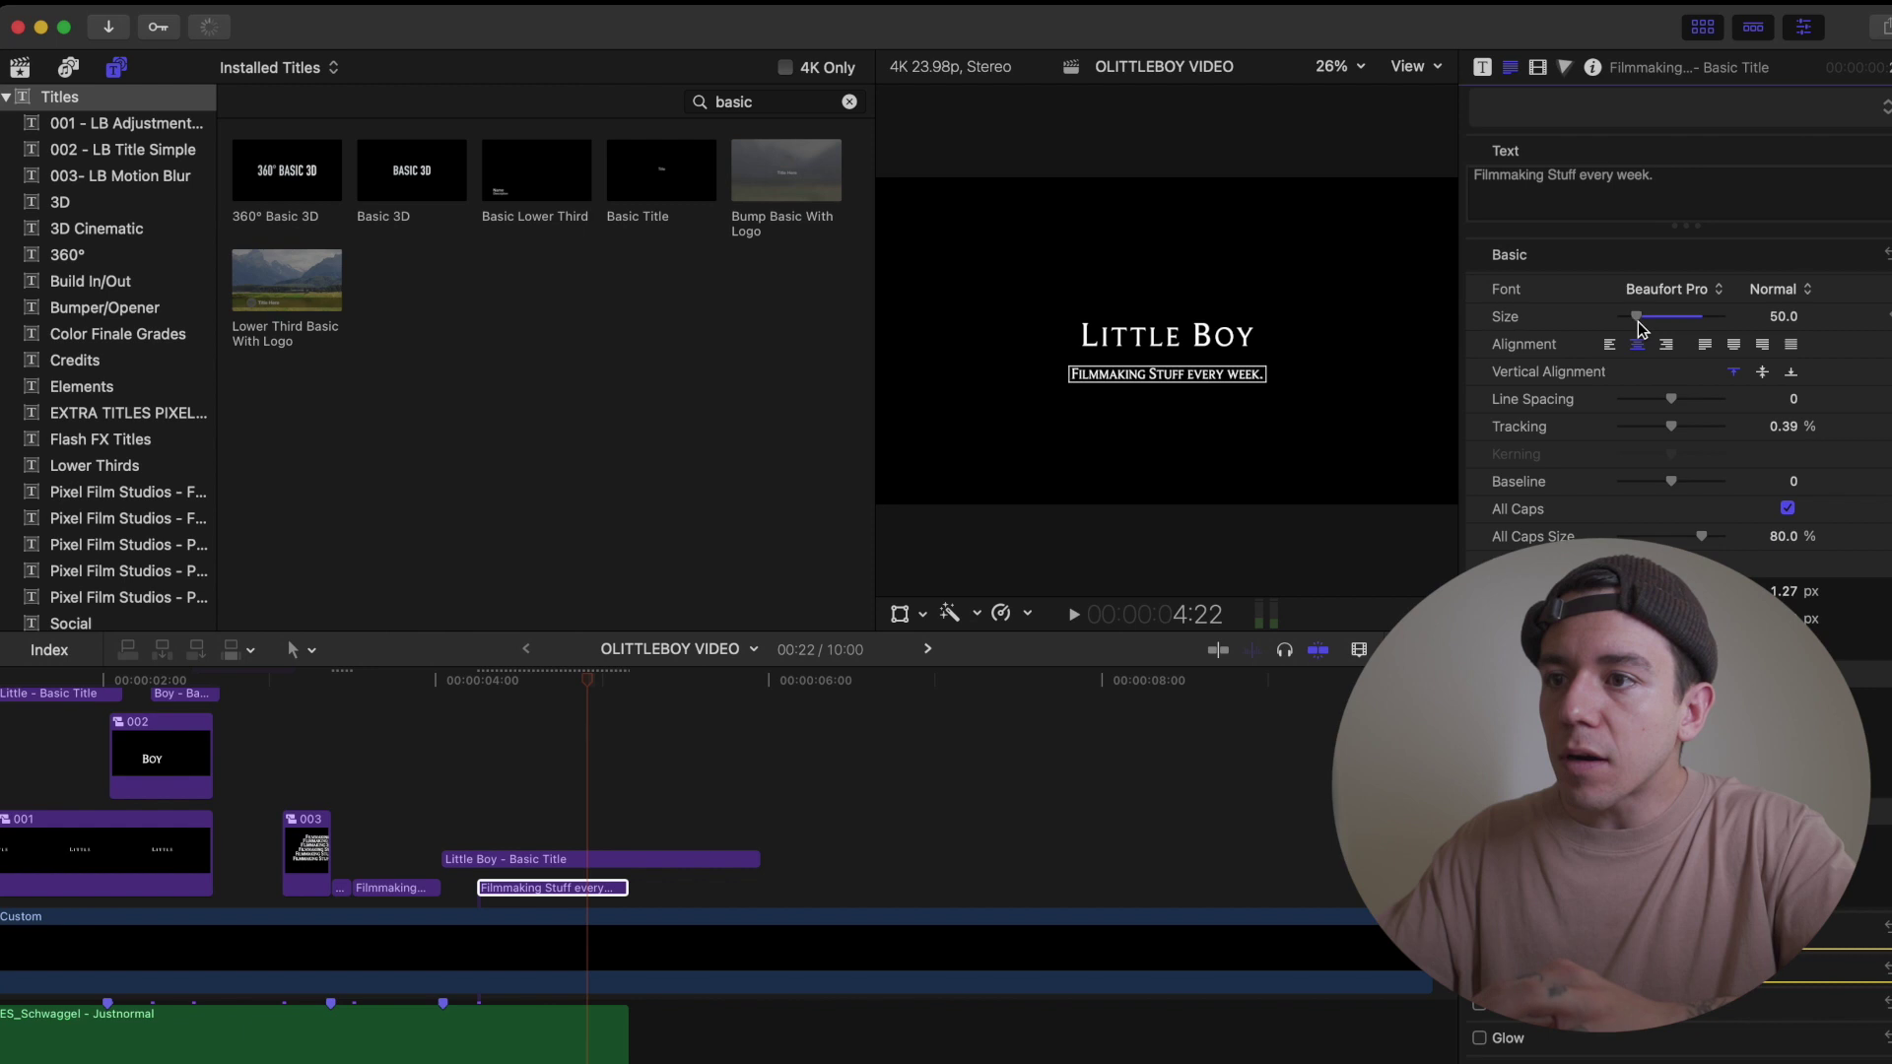
{"action": "left_click_drag", "start_coordinate": [1268, 377], "coordinate": [1246, 385]}
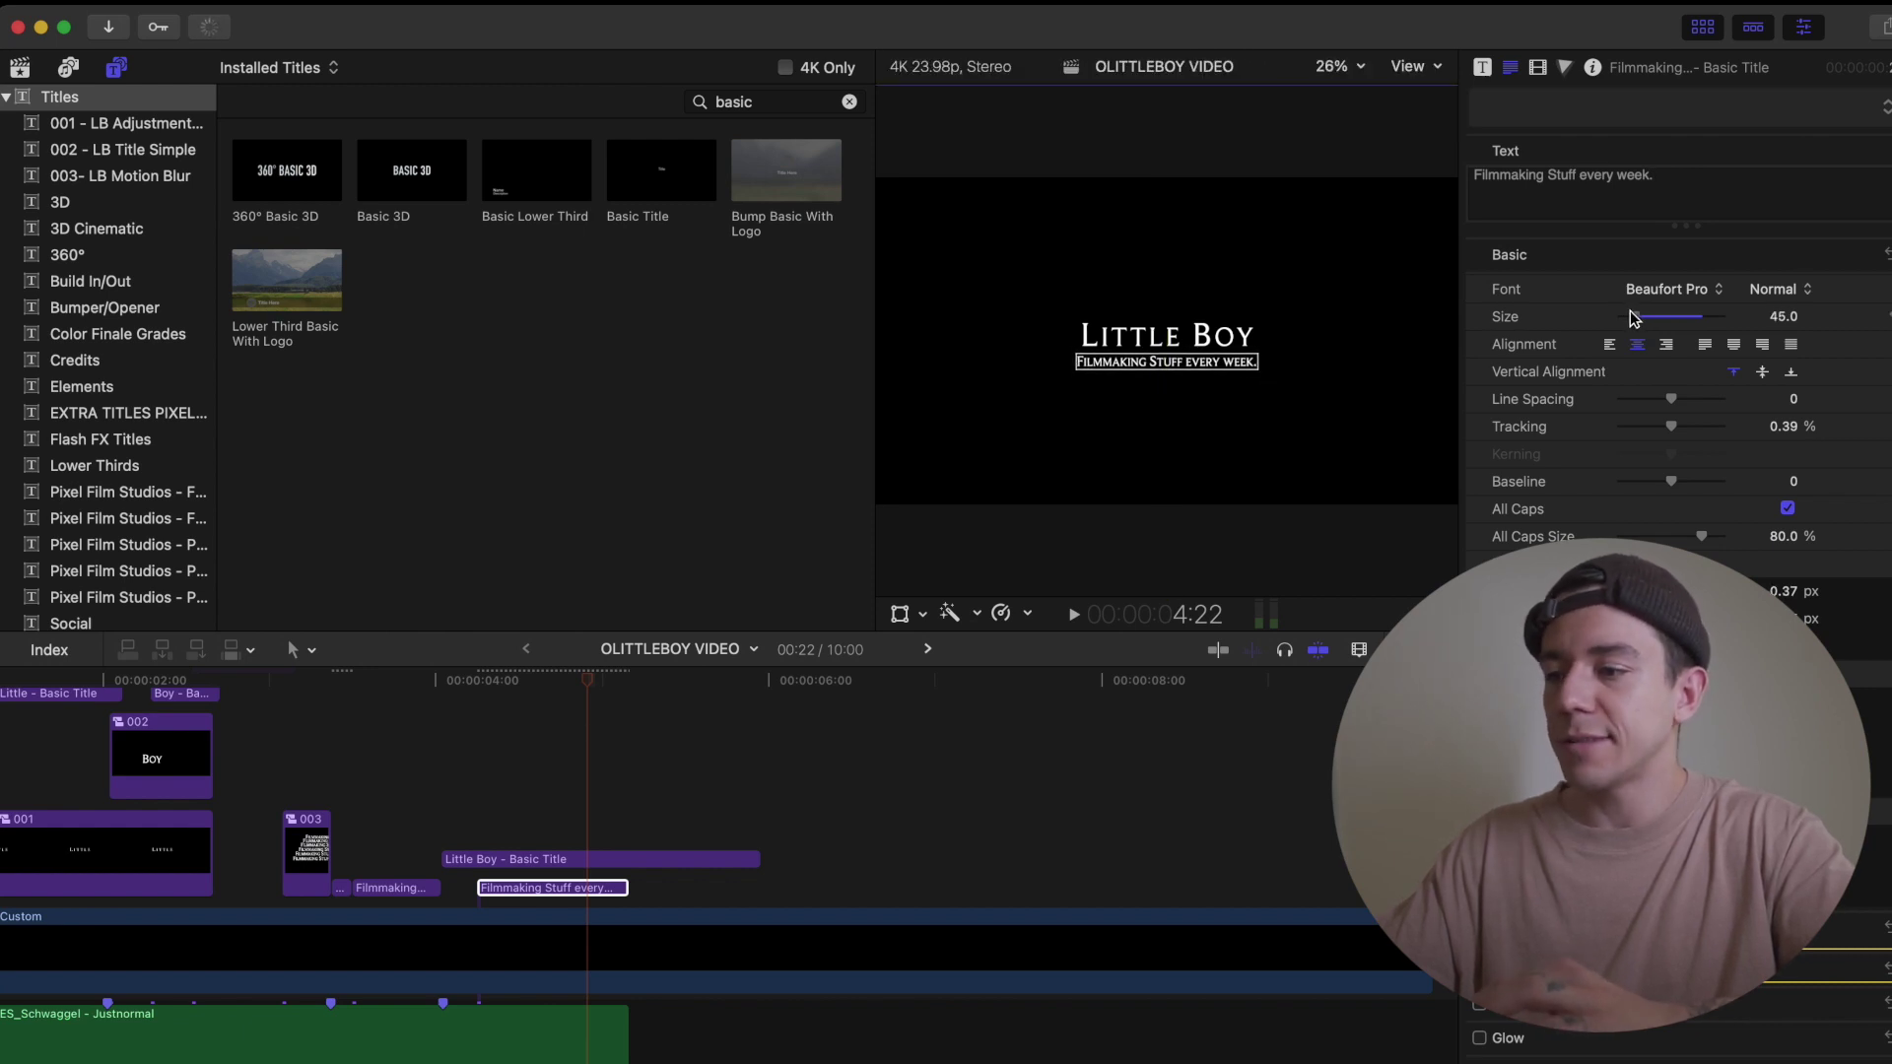
{"action": "left_click", "coordinate": [444, 824]}
{"action": "left_click_drag", "start_coordinate": [481, 888], "coordinate": [486, 888]}
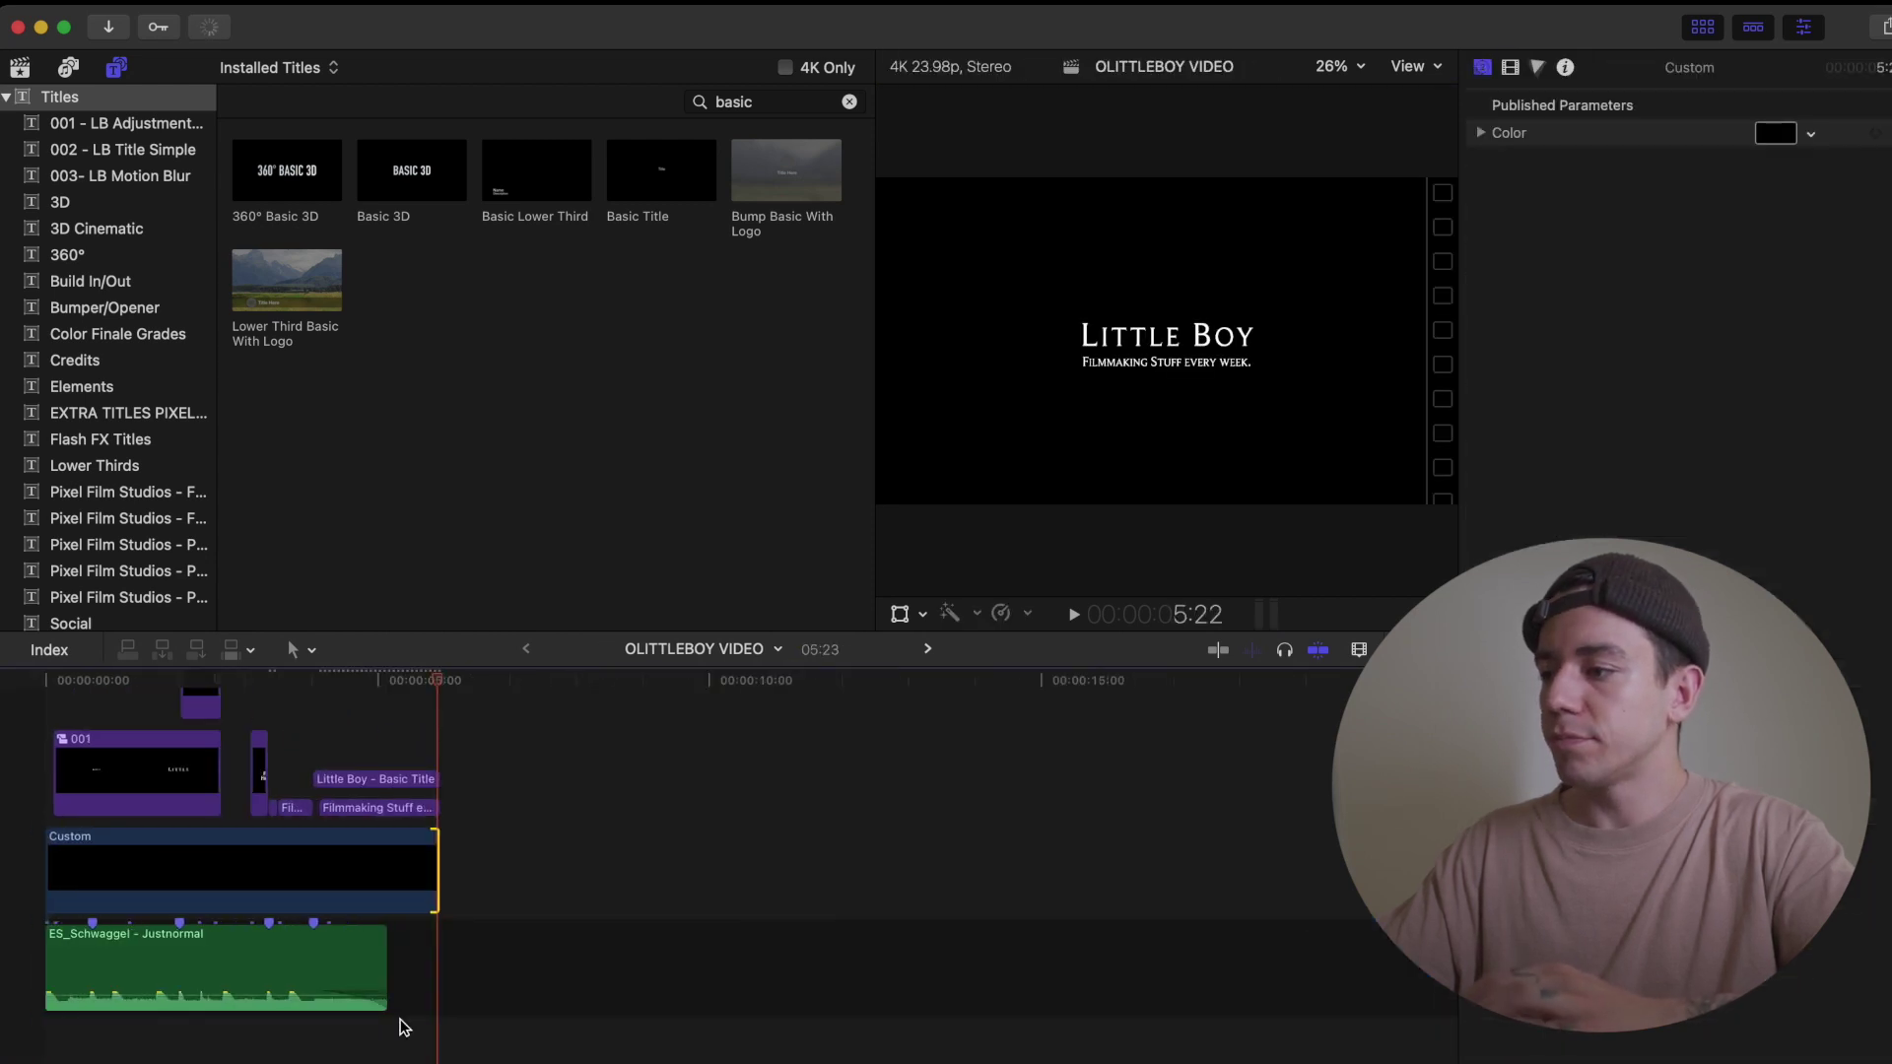
Play the whole title intro from the beginning to check how the titles match the music
{"action": "left_click", "coordinate": [27, 847]}
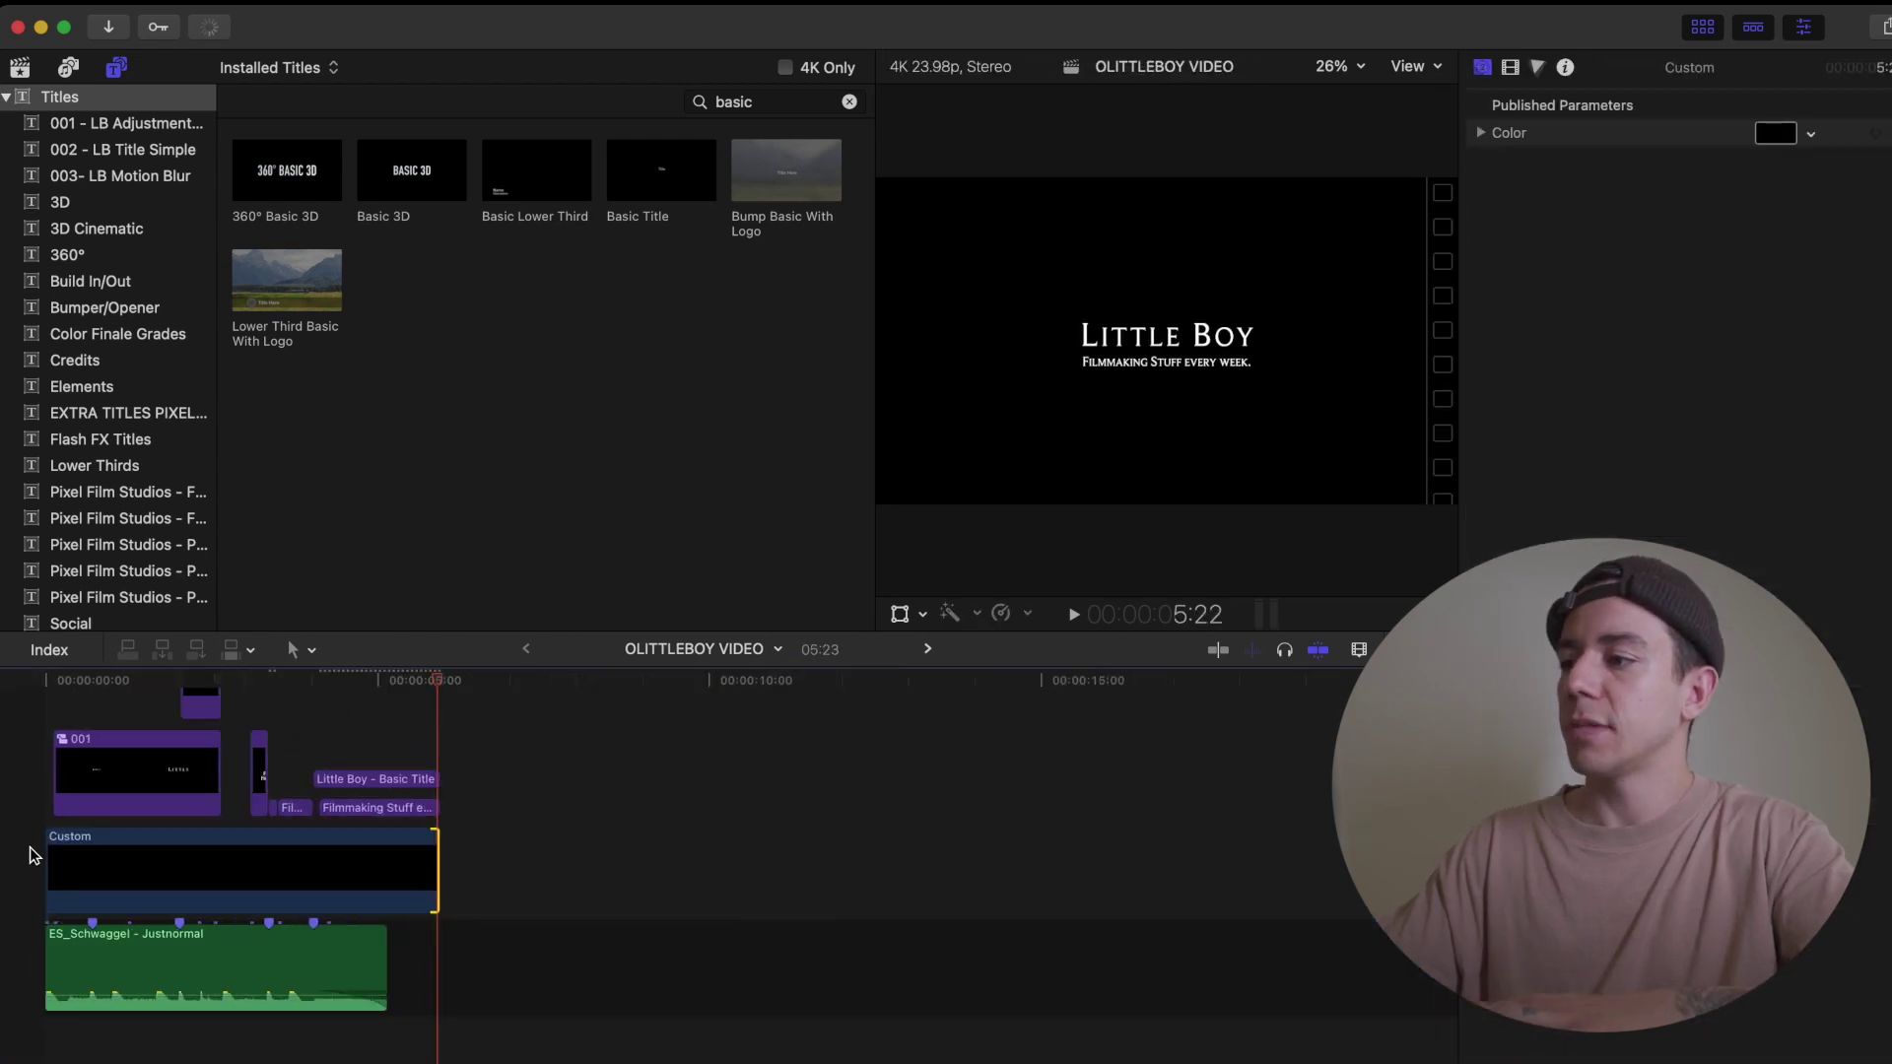
{"action": "key", "text": "space"}
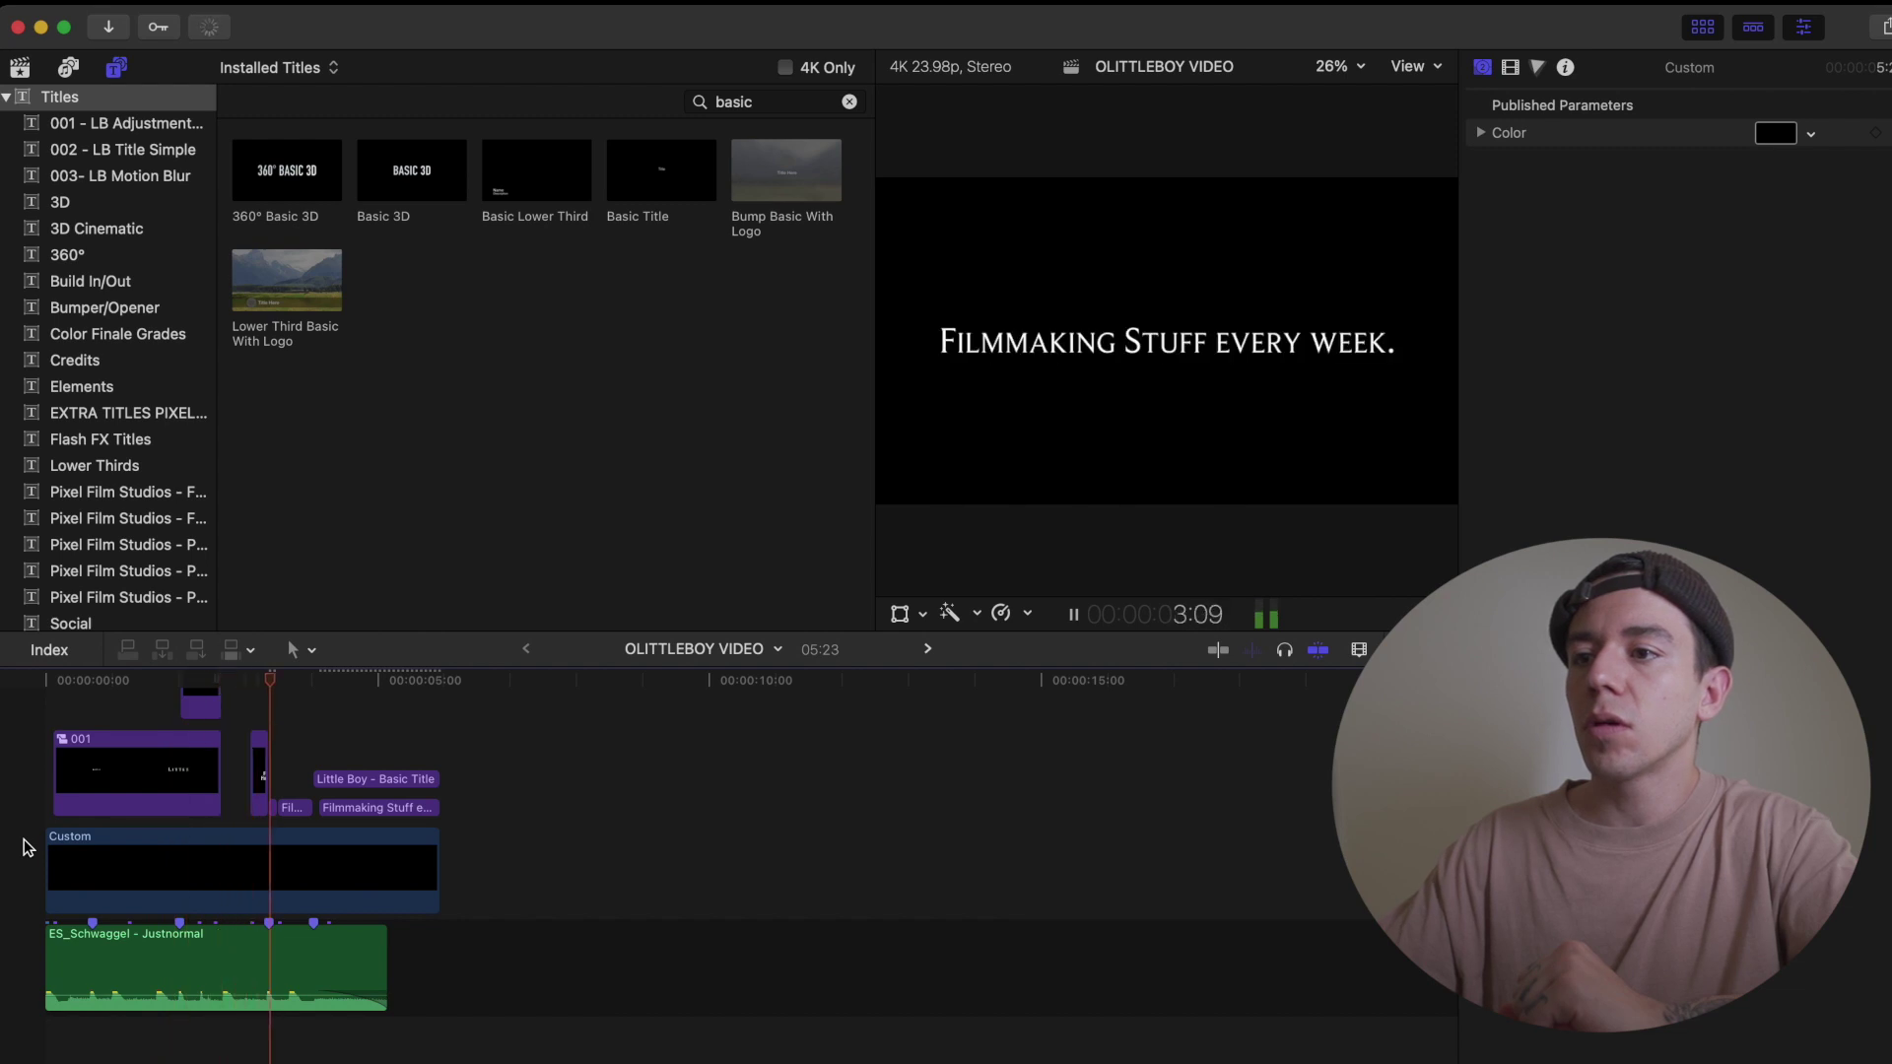
{"action": "key", "text": "space"}
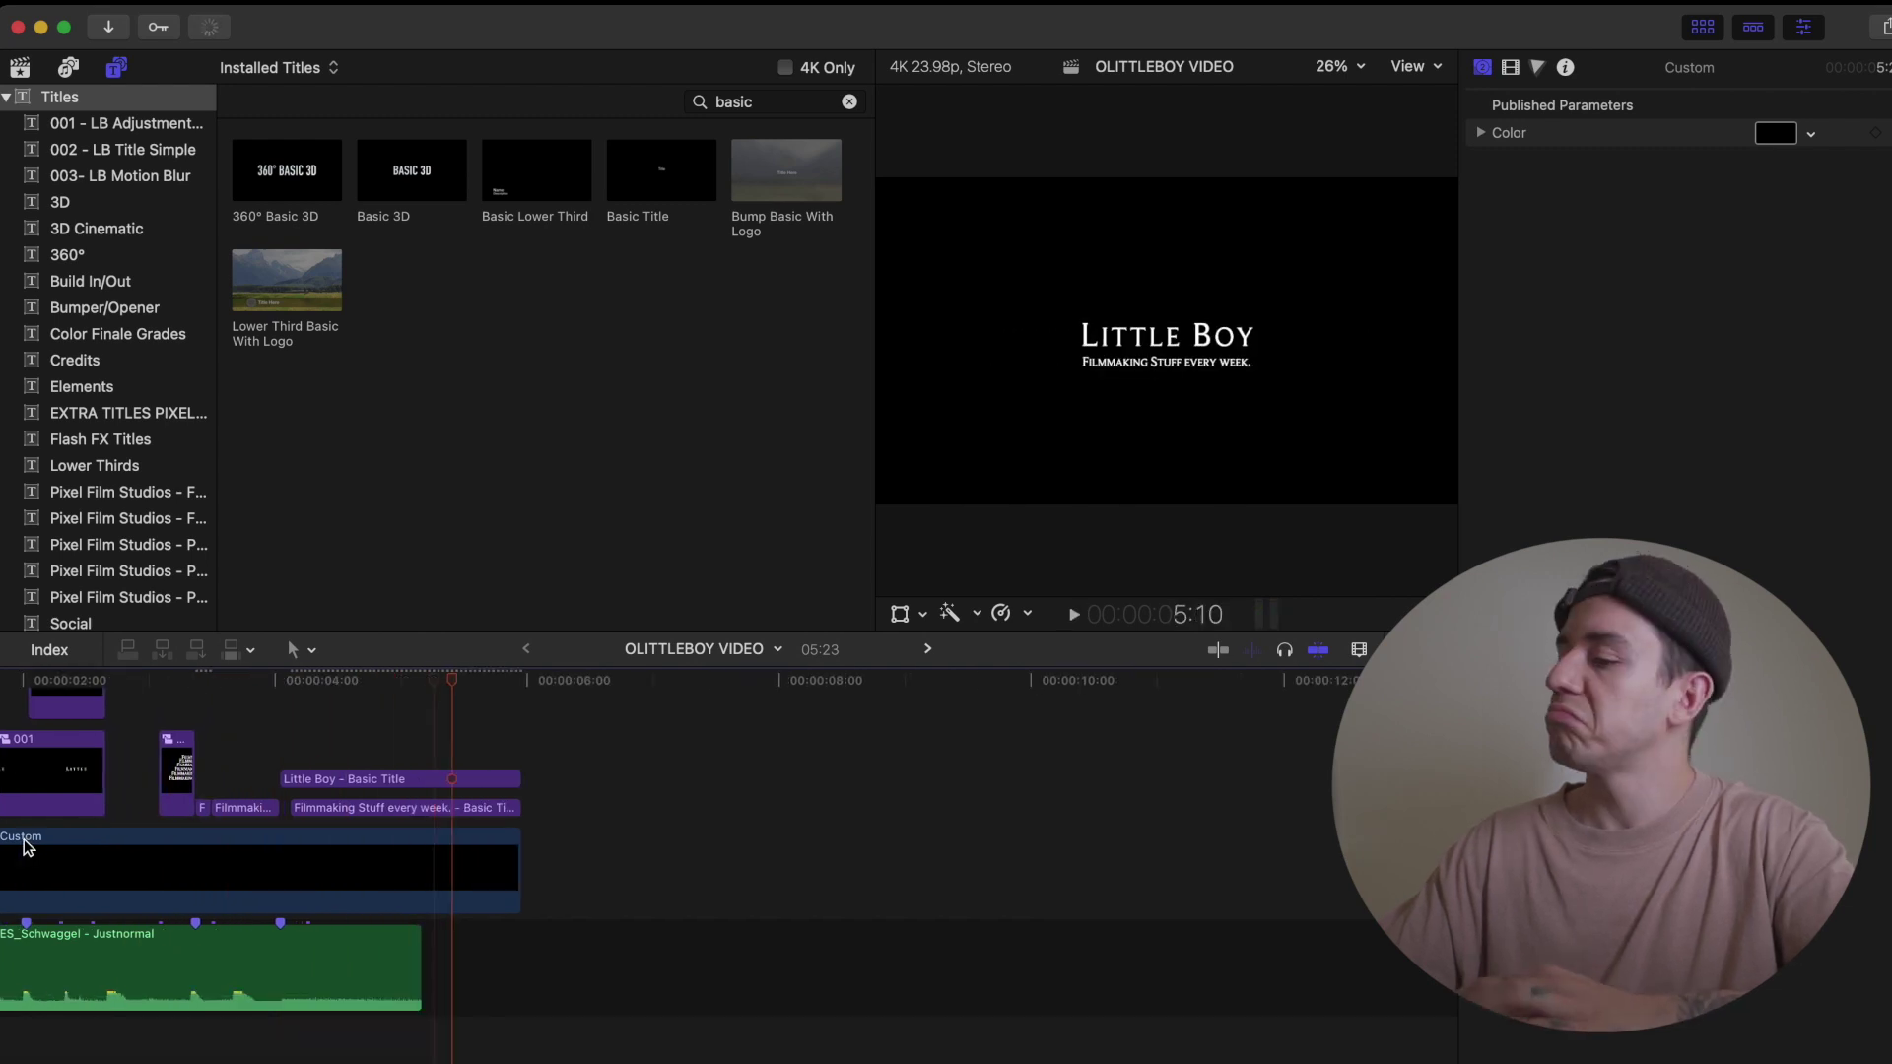
{"action": "left_click", "coordinate": [308, 763]}
{"action": "key", "text": "super+equal"}
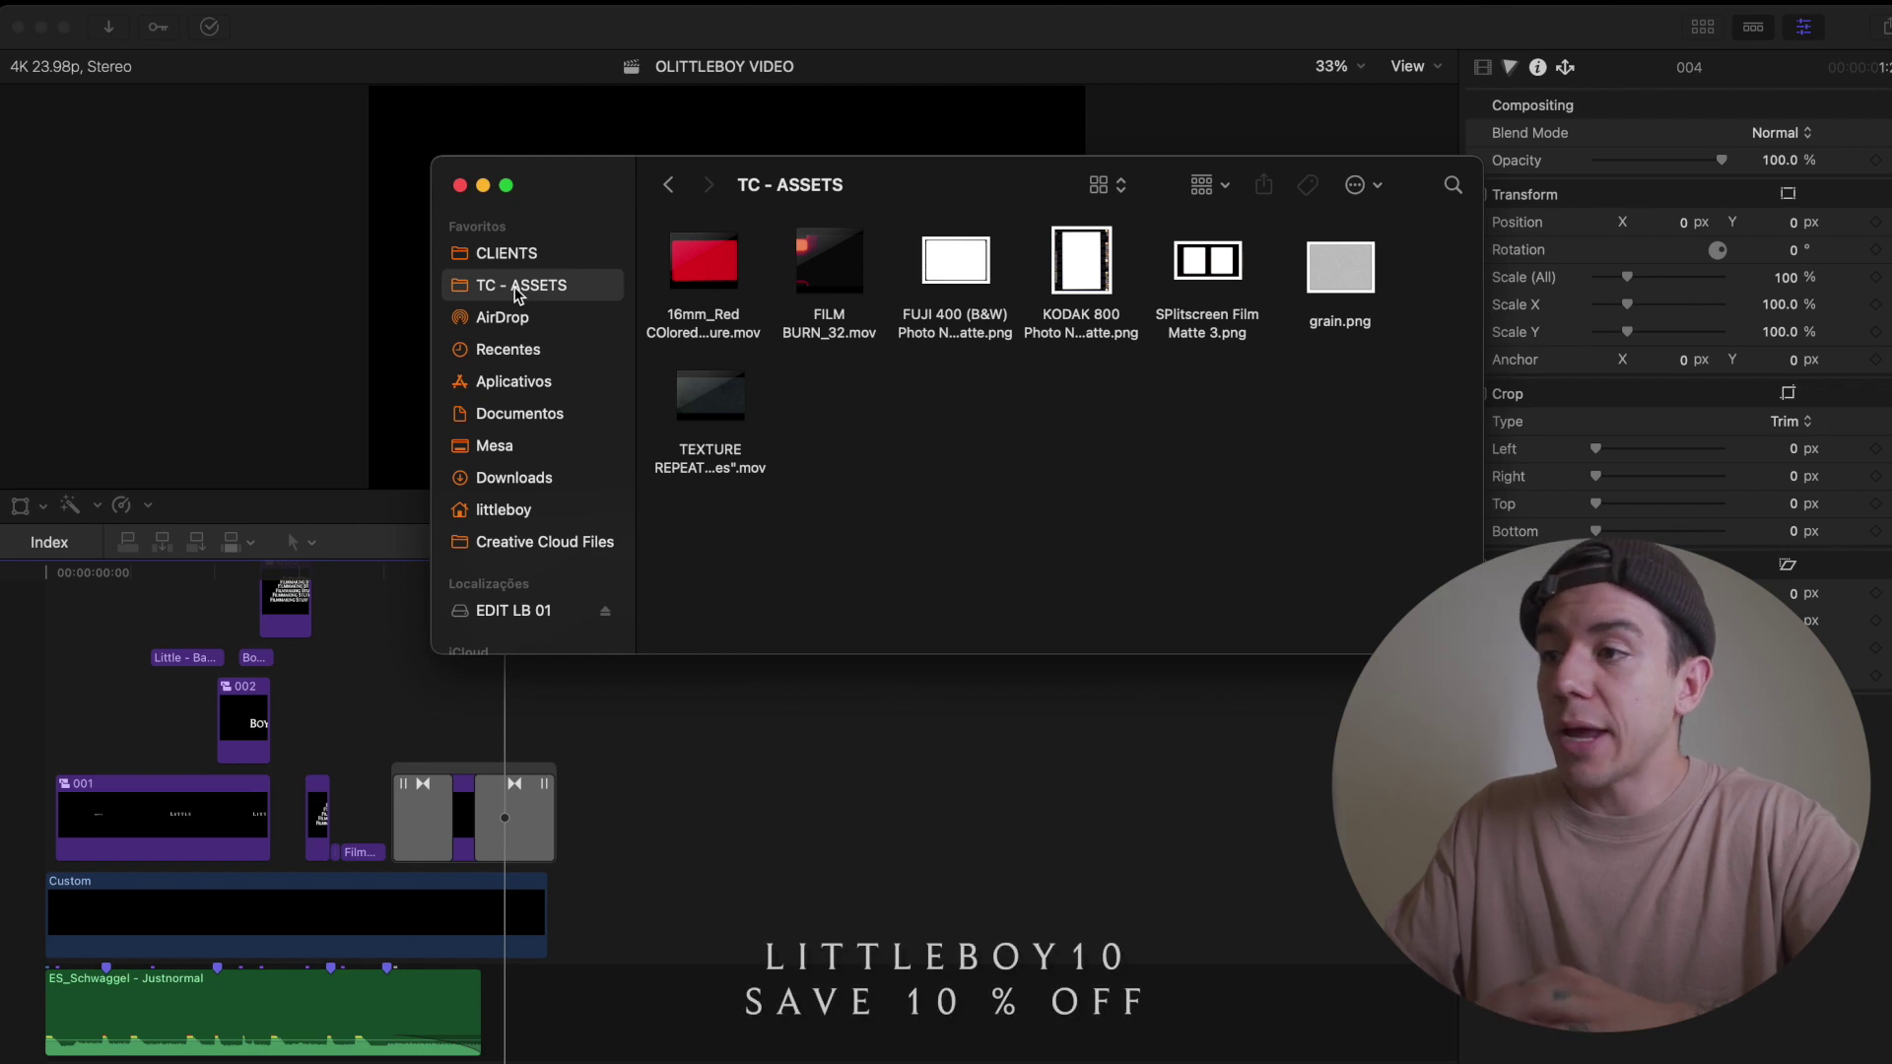
Add the TEXTURE REPEATER film dust and scratches clip from TC - ASSETS beneath the titles at the timeline start and play it
{"action": "left_click_drag", "start_coordinate": [725, 416], "coordinate": [429, 690]}
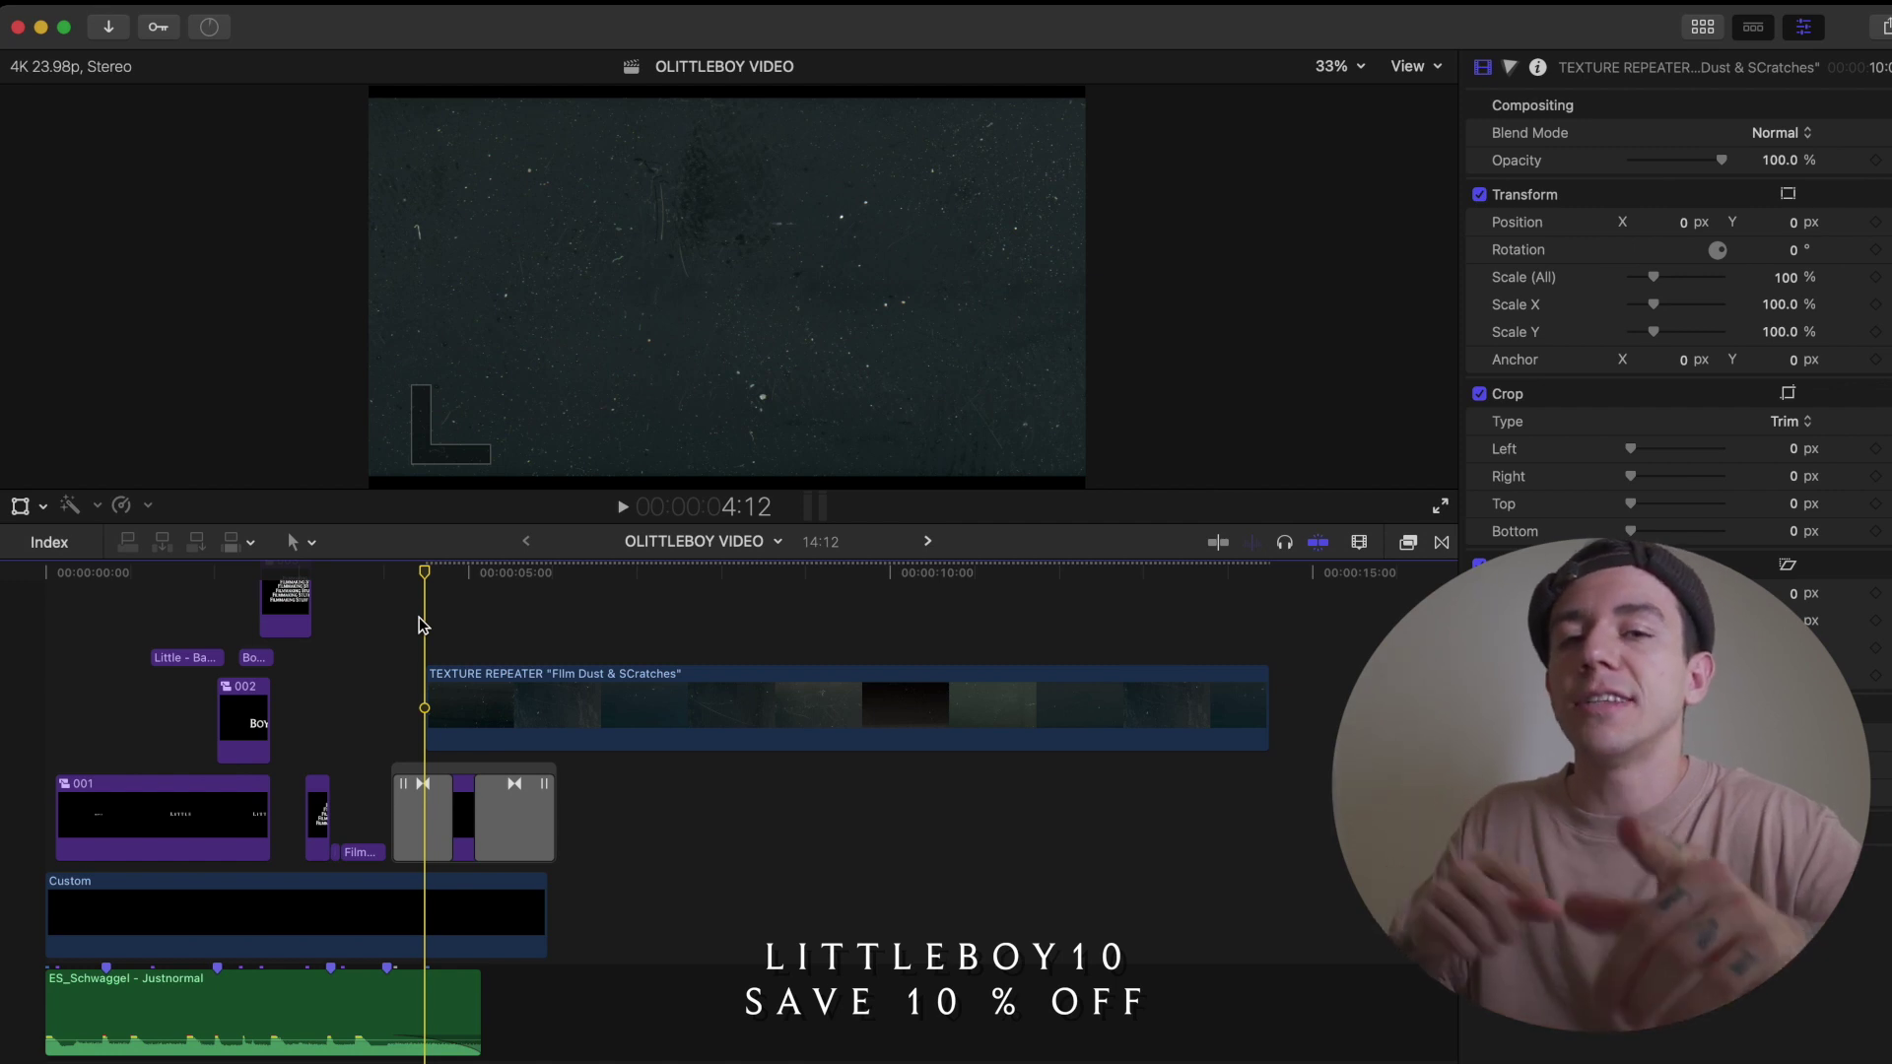
{"action": "key", "text": "super+minus"}
{"action": "left_click_drag", "start_coordinate": [335, 675], "coordinate": [95, 783]}
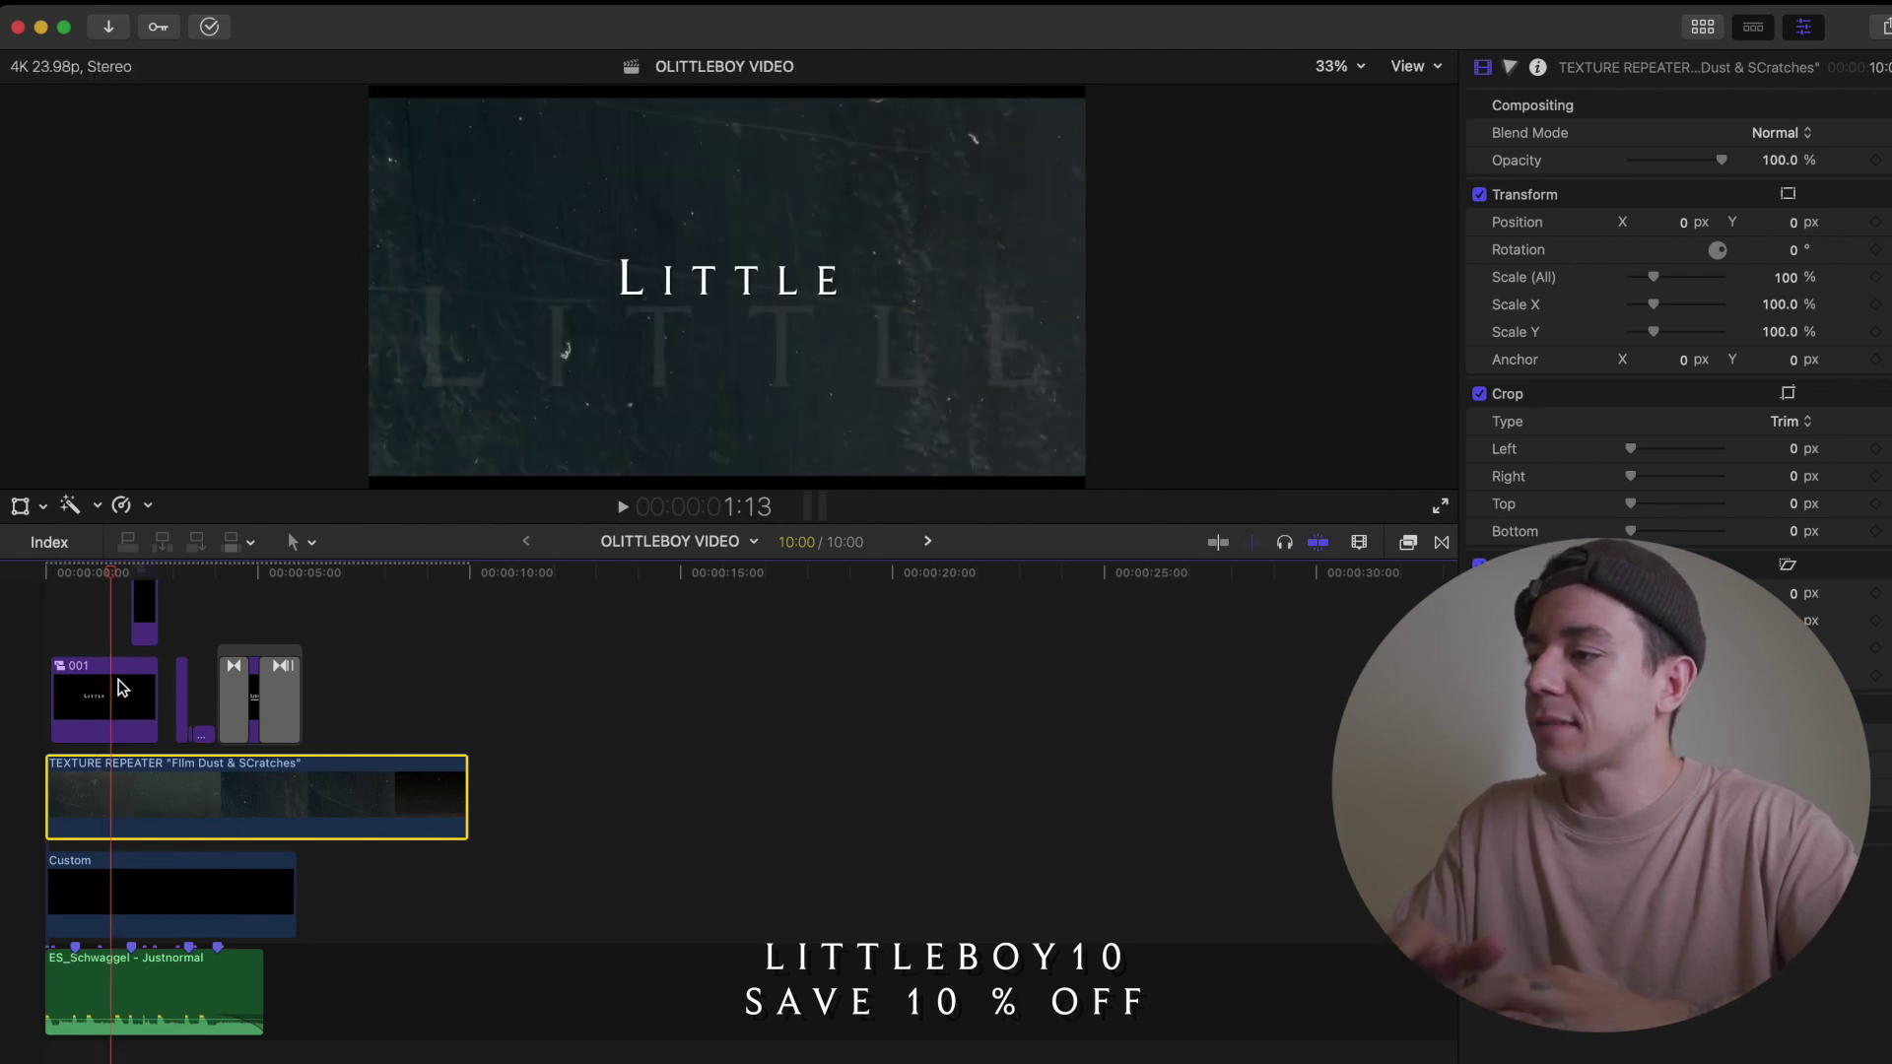
{"action": "left_click", "coordinate": [34, 655]}
{"action": "key", "text": "space"}
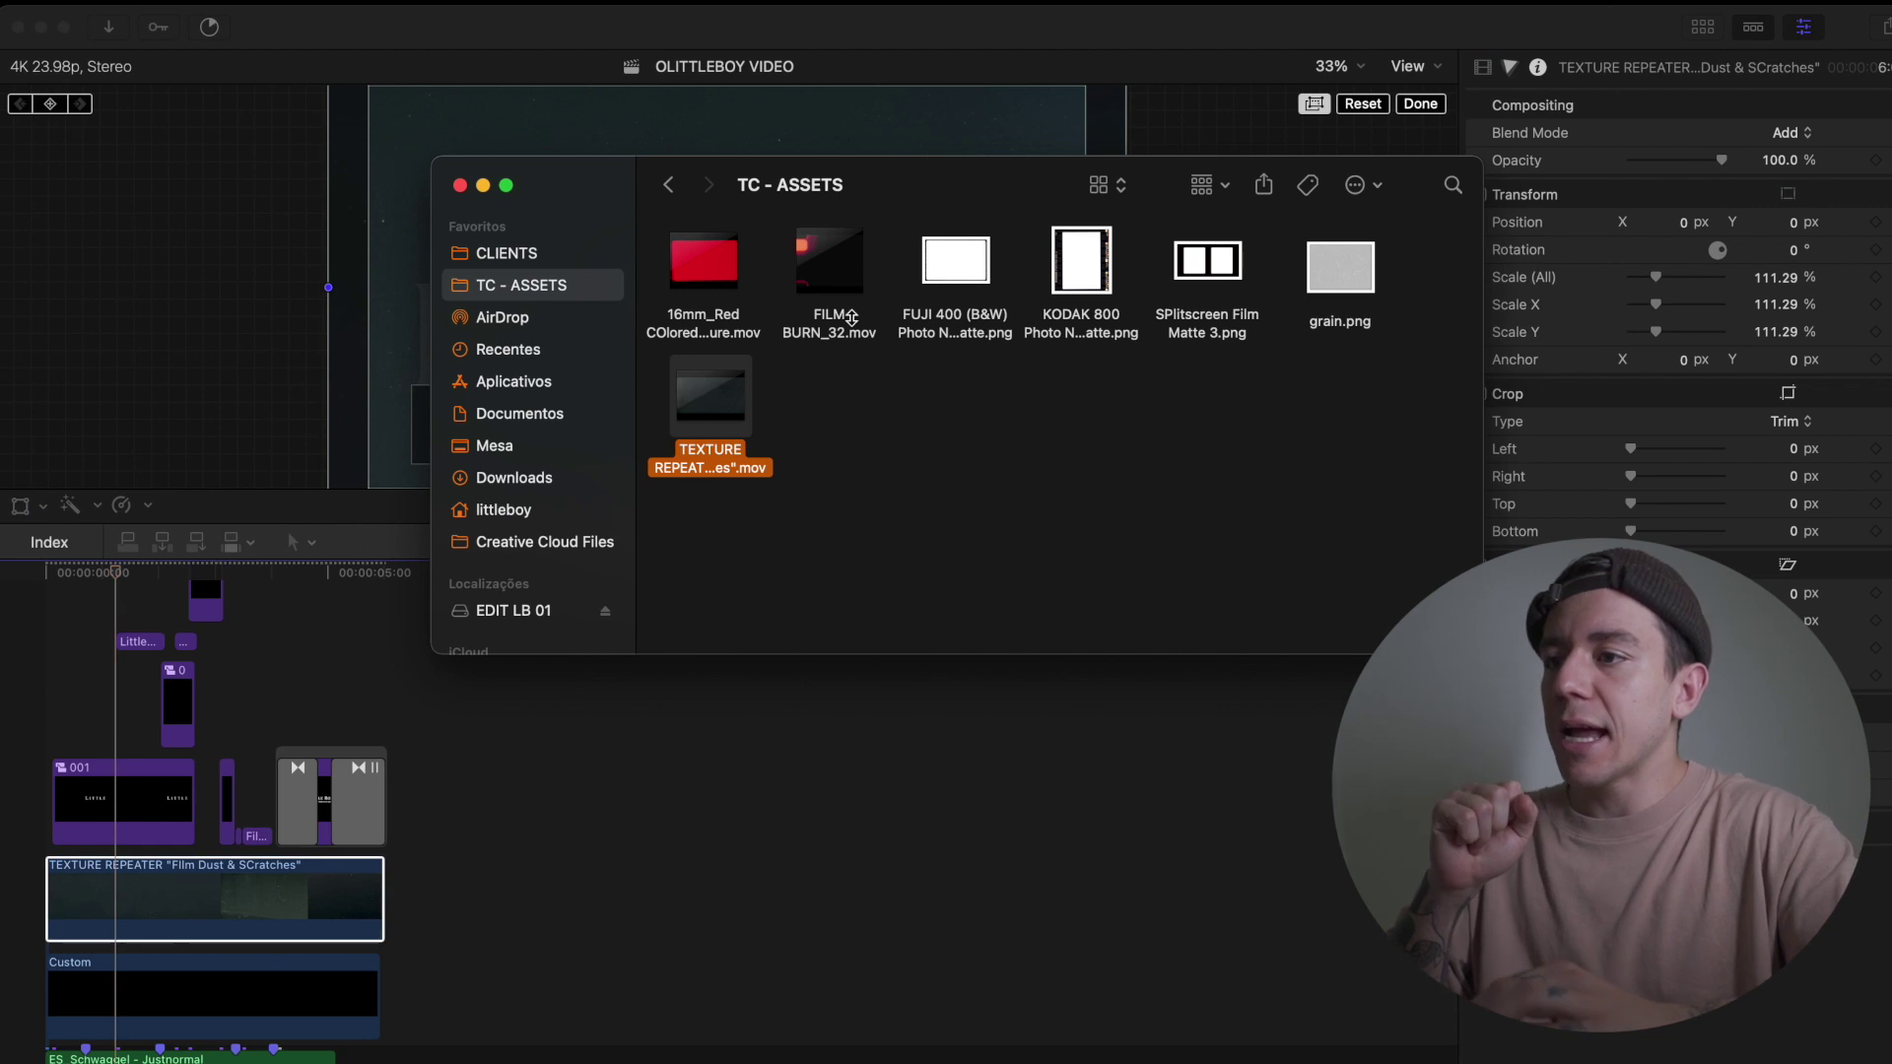
Add FILM BURN_32 from TC - ASSETS above the closing titles and set its blend mode to Add
{"action": "left_click_drag", "start_coordinate": [852, 316], "coordinate": [296, 641]}
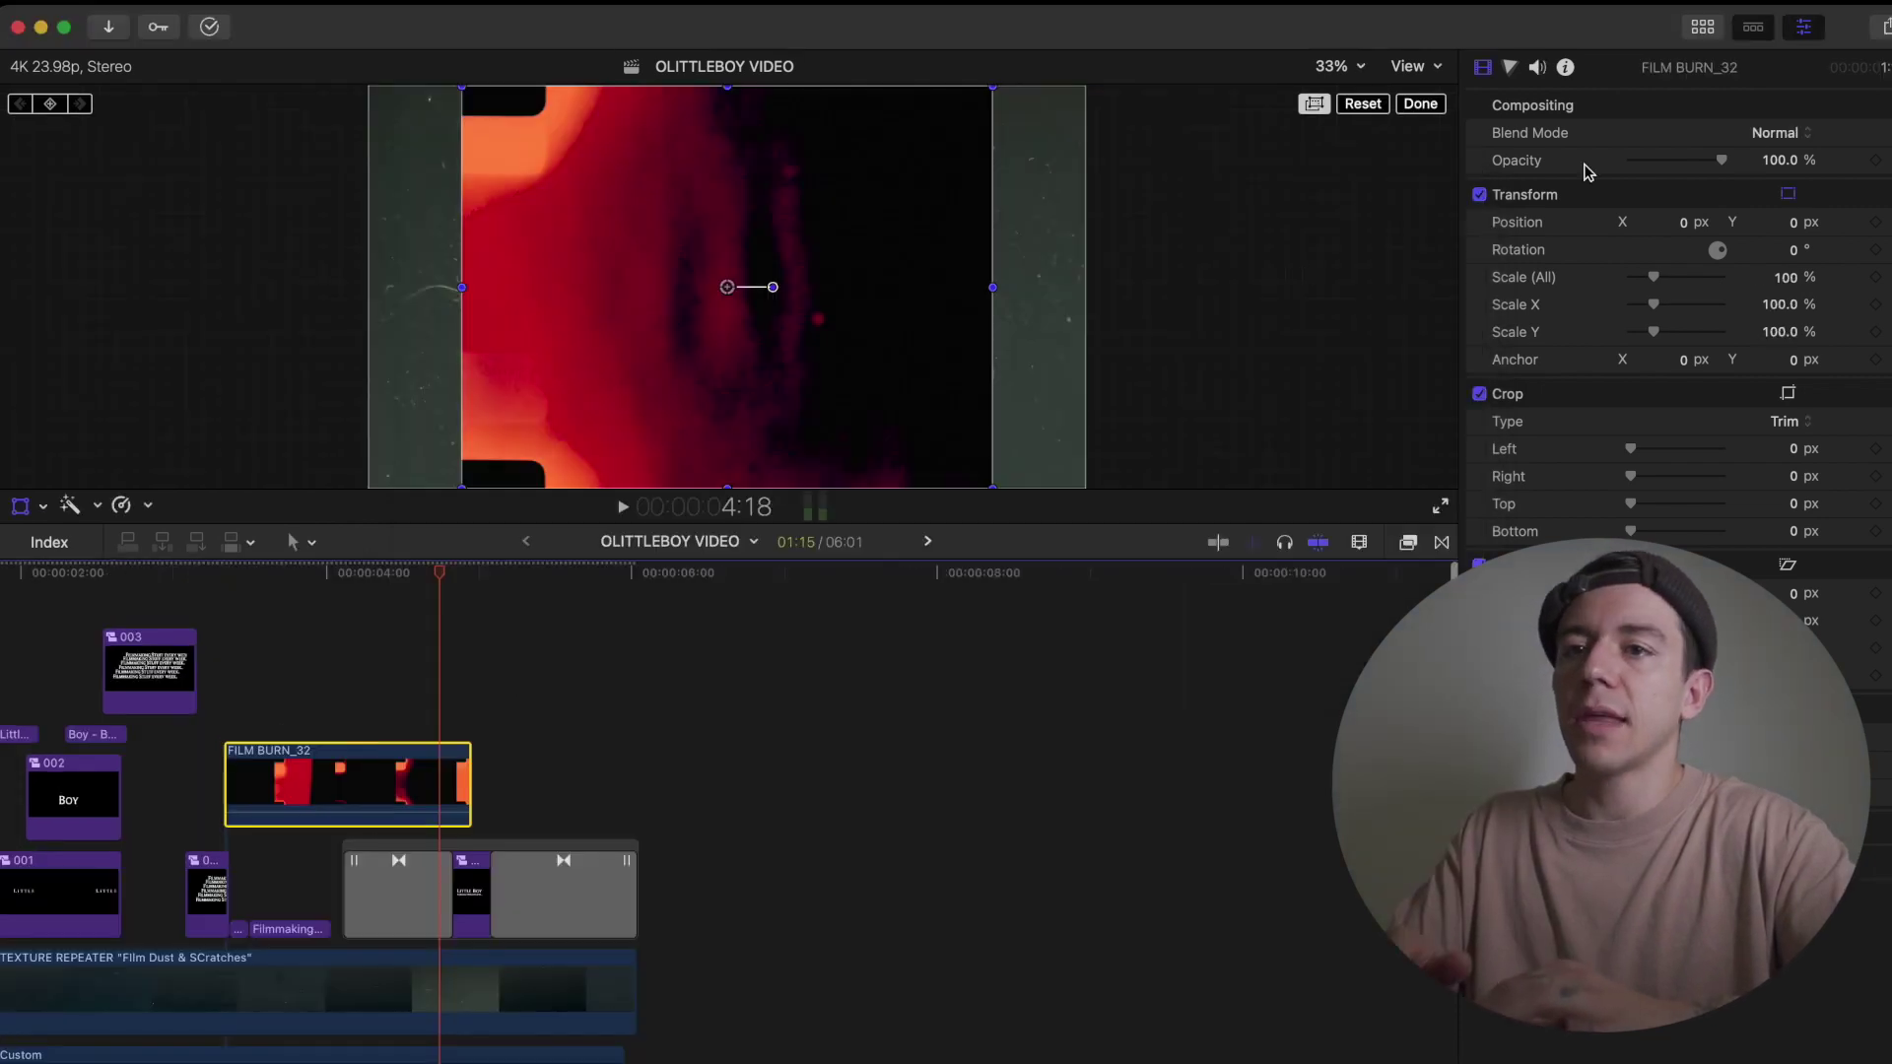
{"action": "left_click", "coordinate": [1778, 133]}
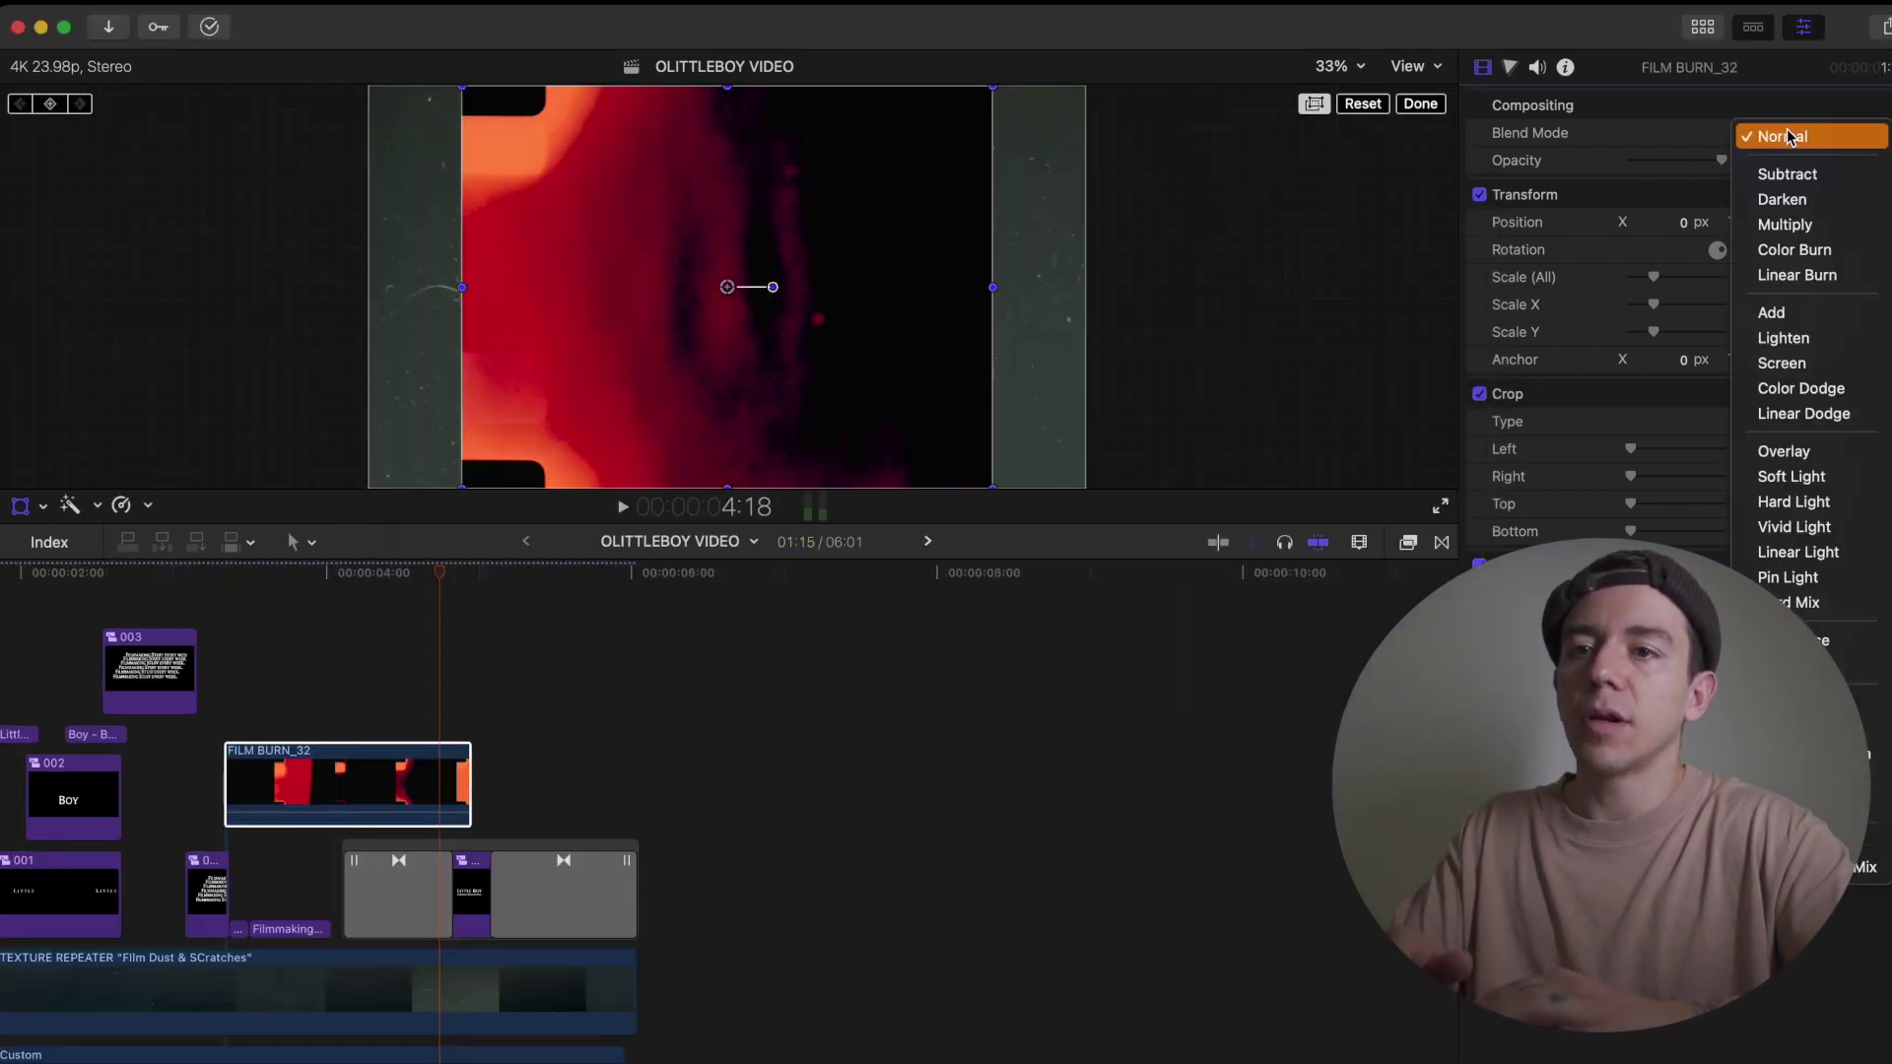
{"action": "left_click", "coordinate": [1772, 314]}
Stretch the film burn horizontally to 139.81% so it fills the frame, and play the intro from the start
{"action": "left_click_drag", "start_coordinate": [991, 287], "coordinate": [1098, 287]}
{"action": "key", "text": "super+minus"}
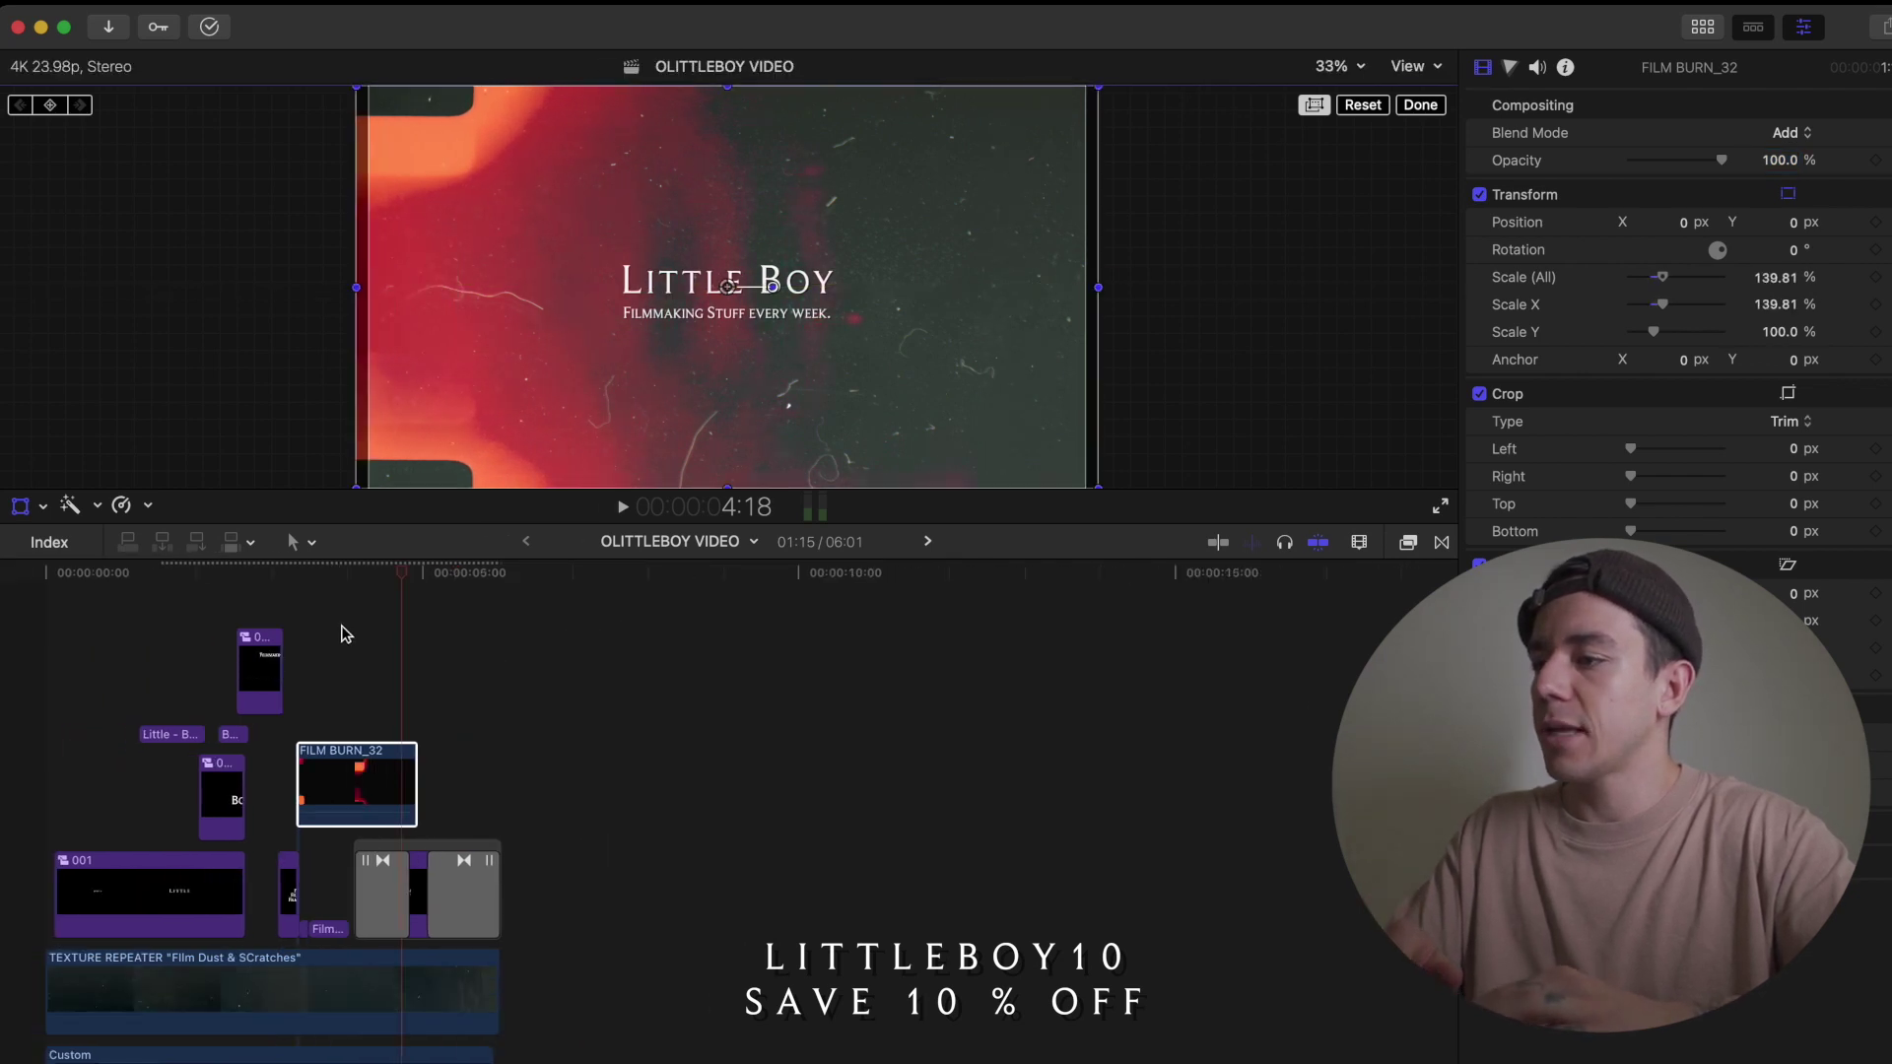
{"action": "left_click", "coordinate": [37, 593]}
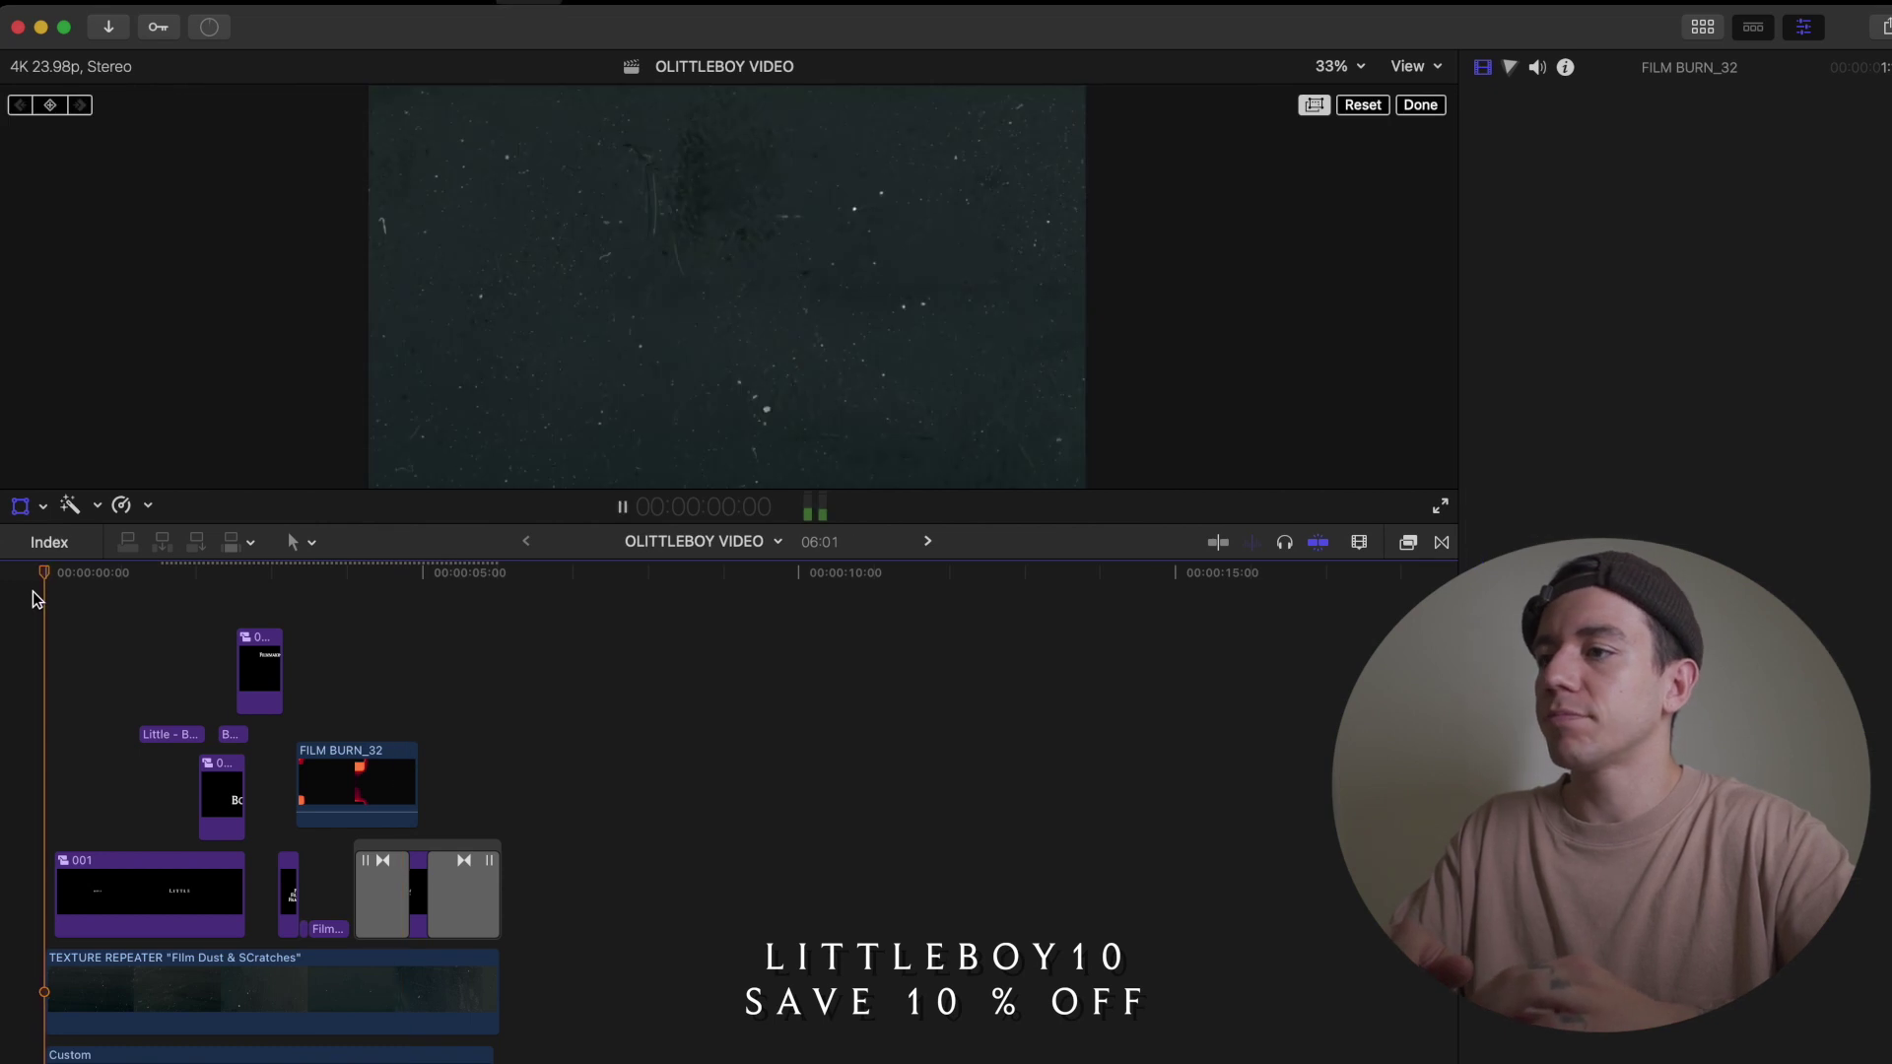
{"action": "key", "text": "space"}
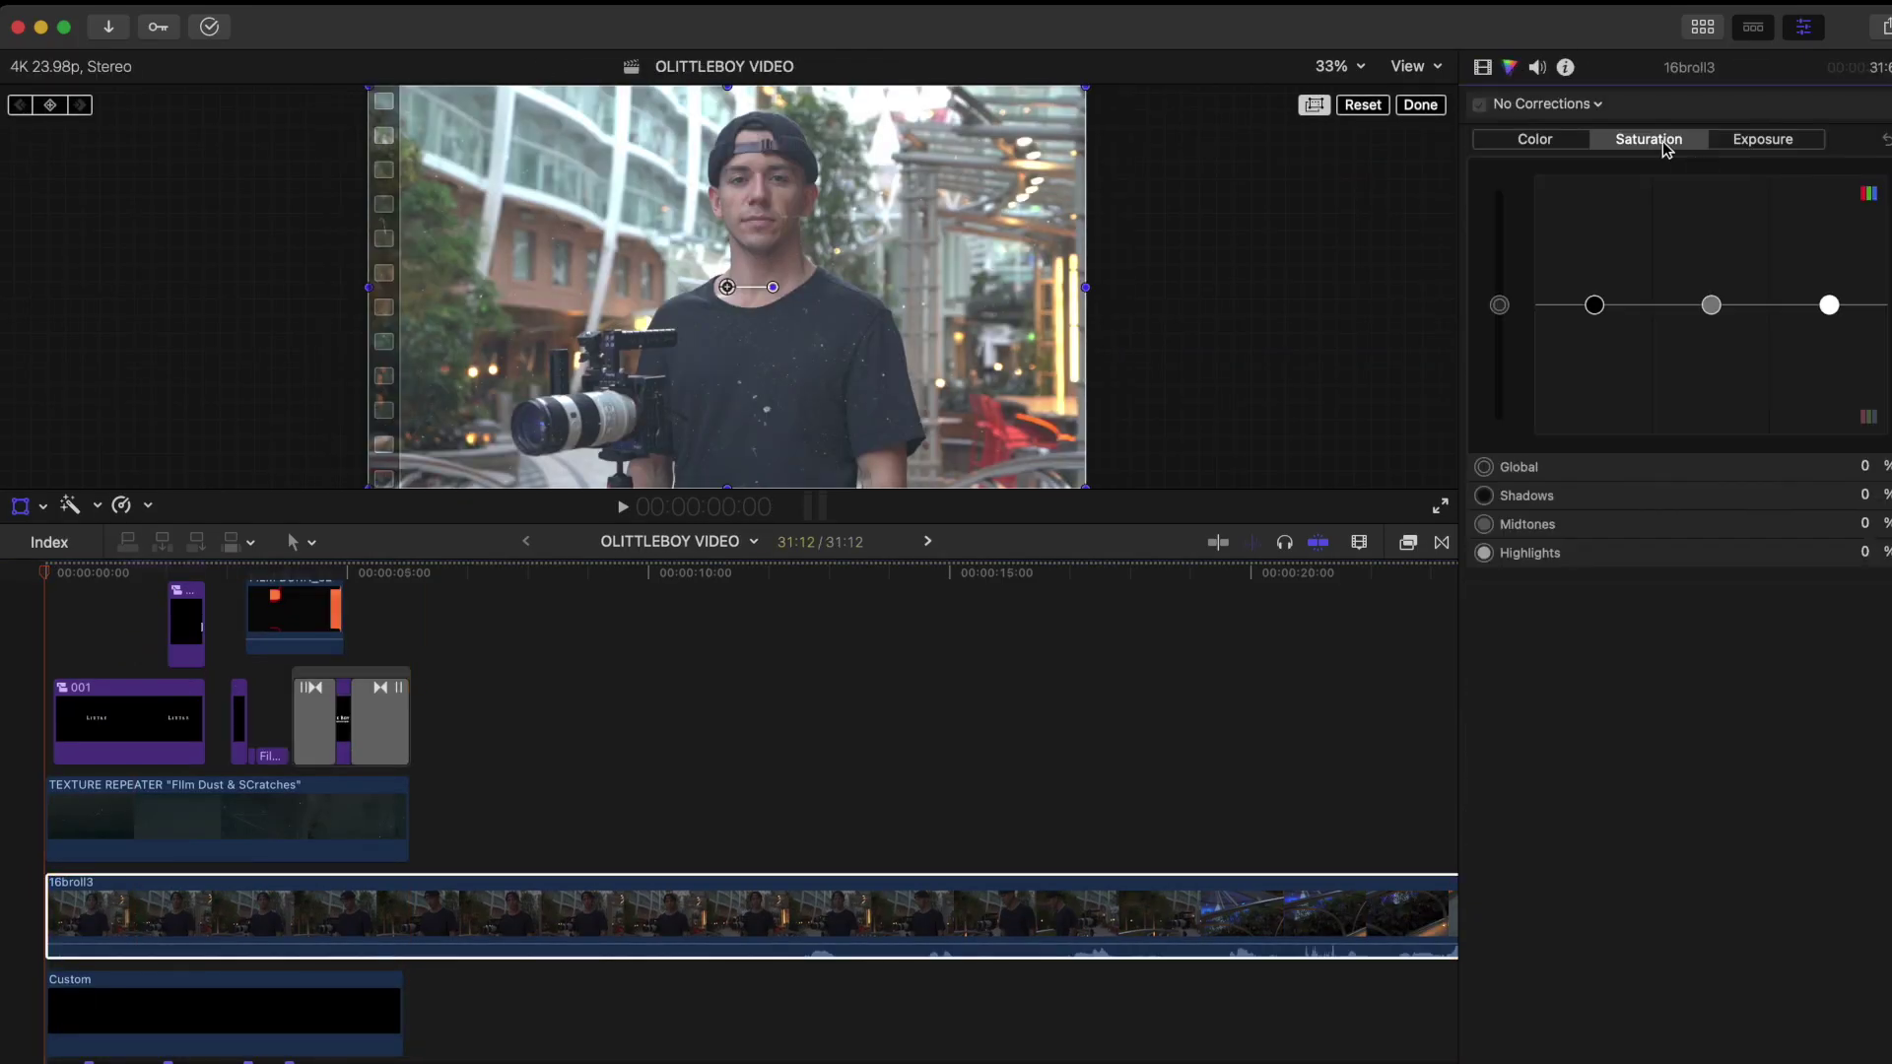
Fully desaturate the 16broll3 clip, lower its shadow exposure, fine-tune its highlight exposure, and play the intro over it
{"action": "left_click_drag", "start_coordinate": [1500, 306], "coordinate": [1499, 434]}
{"action": "left_click", "coordinate": [1764, 144]}
{"action": "left_click_drag", "start_coordinate": [1598, 310], "coordinate": [1600, 319]}
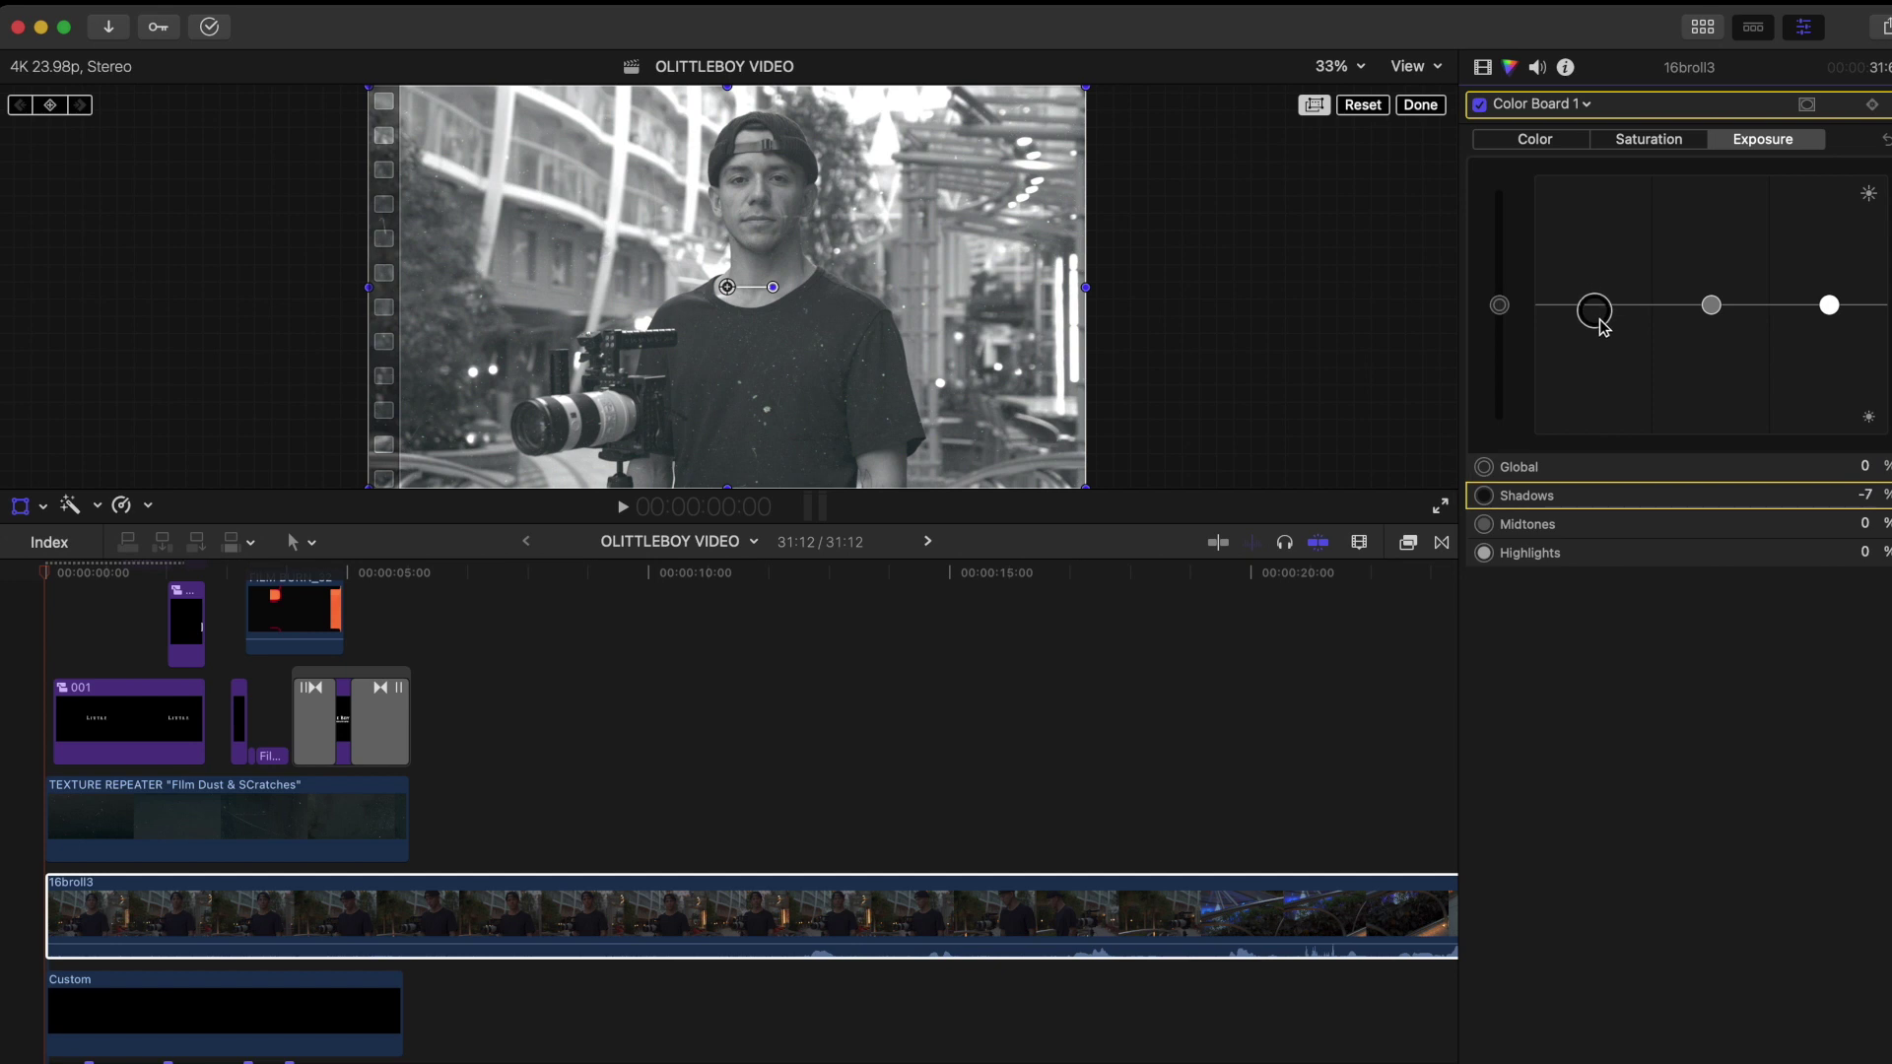
{"action": "left_click_drag", "start_coordinate": [1829, 304], "coordinate": [1829, 309]}
{"action": "left_click", "coordinate": [219, 785]}
{"action": "key", "text": "space"}
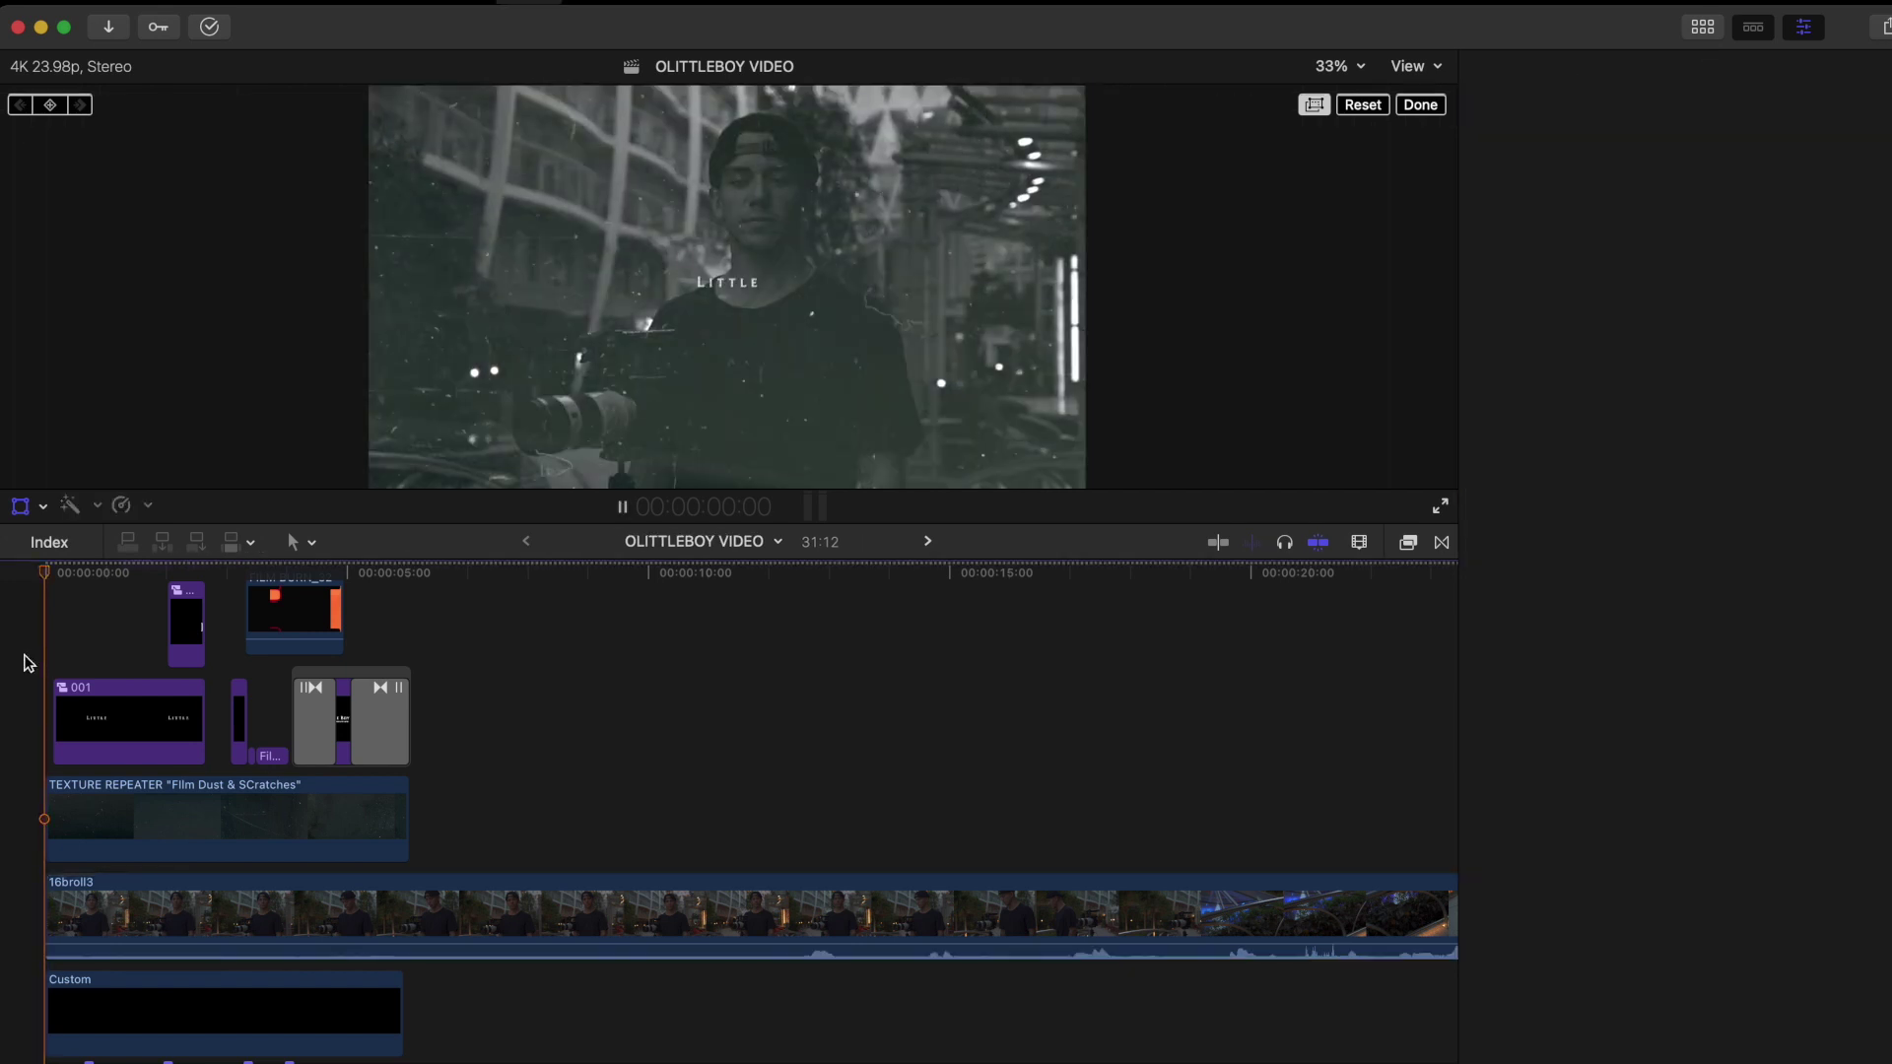